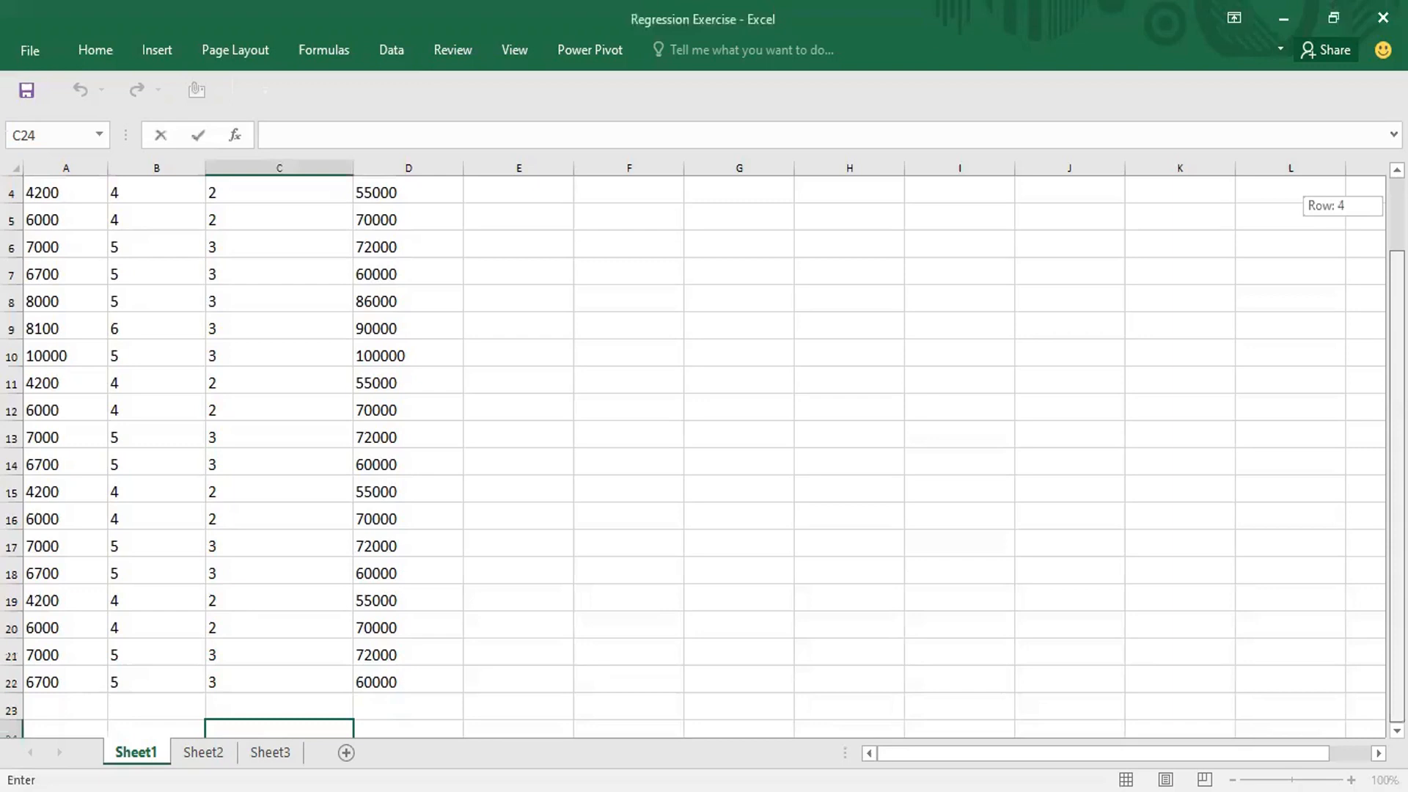
Add a prediction row in row 24 below the data with Sqft 8000, No_Room 6, No_Of_bathroom 3 and Price ????????
{"action": "left_click_drag", "start_coordinate": [1397, 277], "coordinate": [1397, 208]}
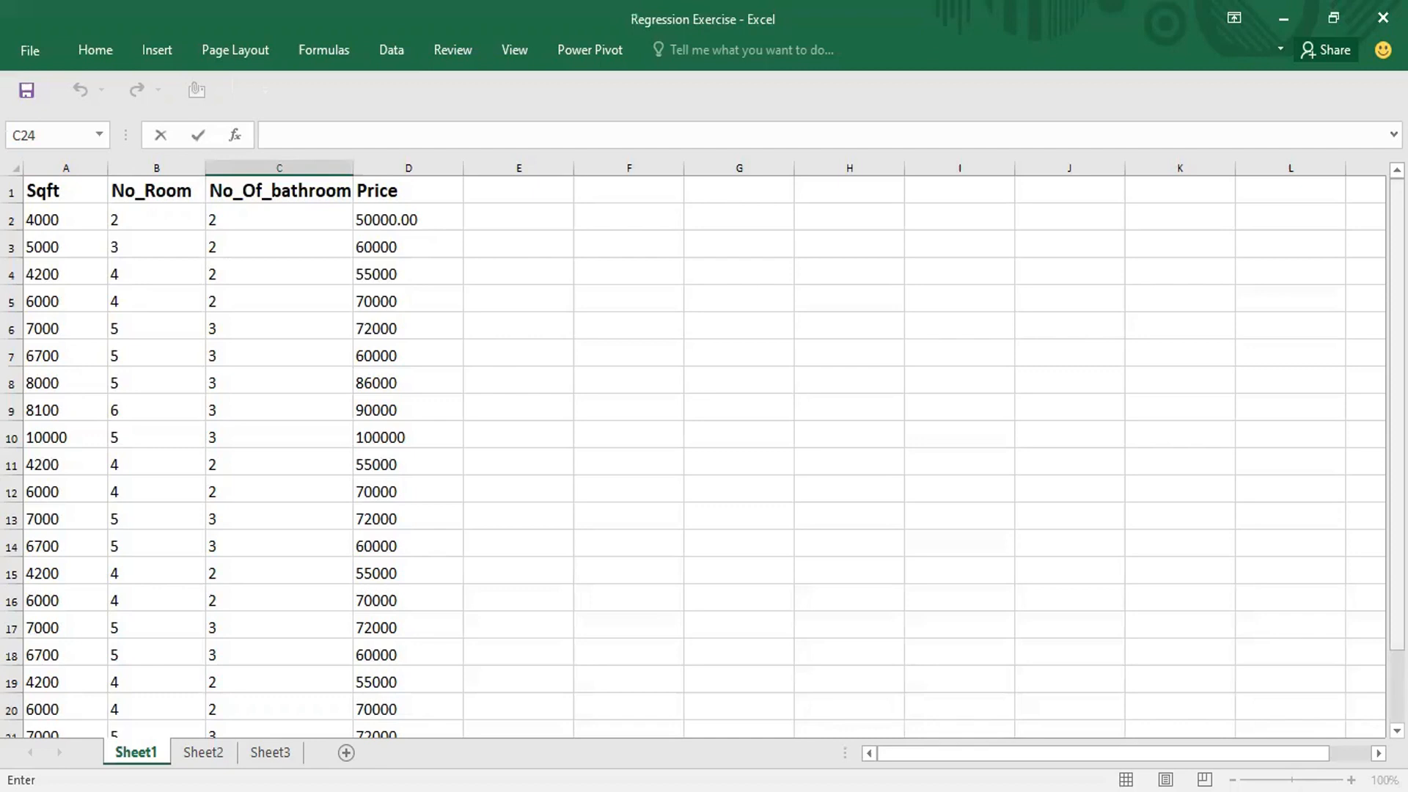
{"action": "left_click_drag", "start_coordinate": [1397, 184], "coordinate": [1397, 255]}
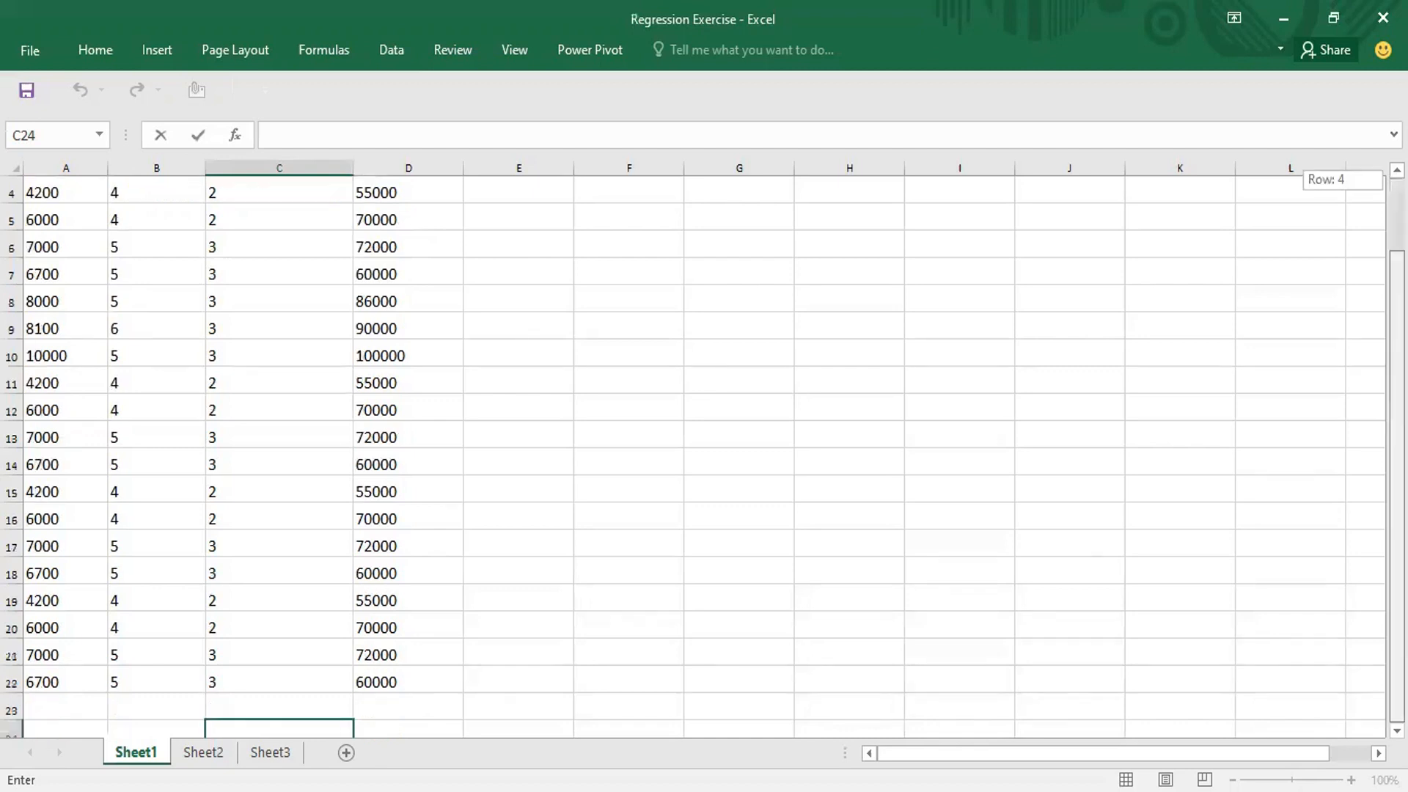
{"action": "left_click", "coordinate": [51, 684]}
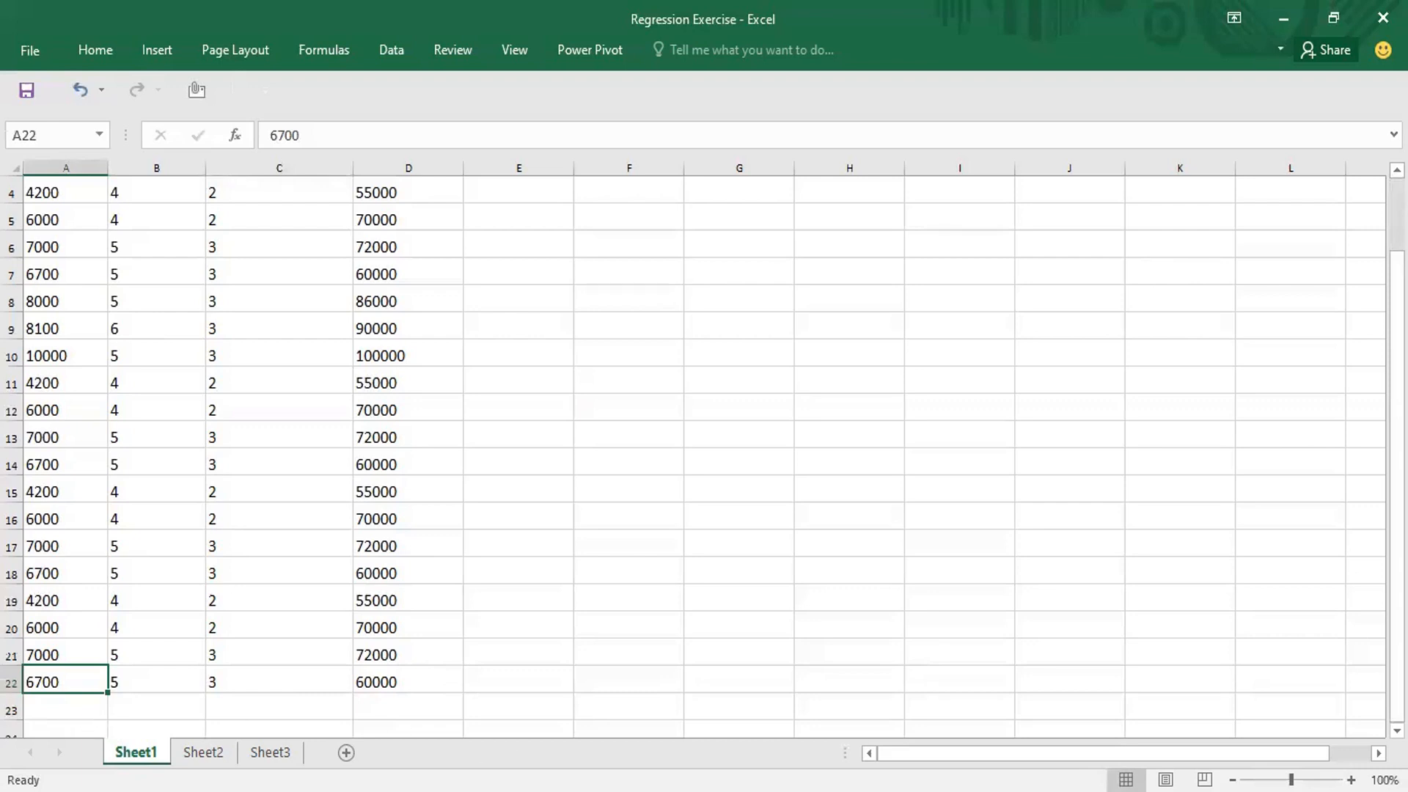
{"action": "left_click", "coordinate": [65, 726]}
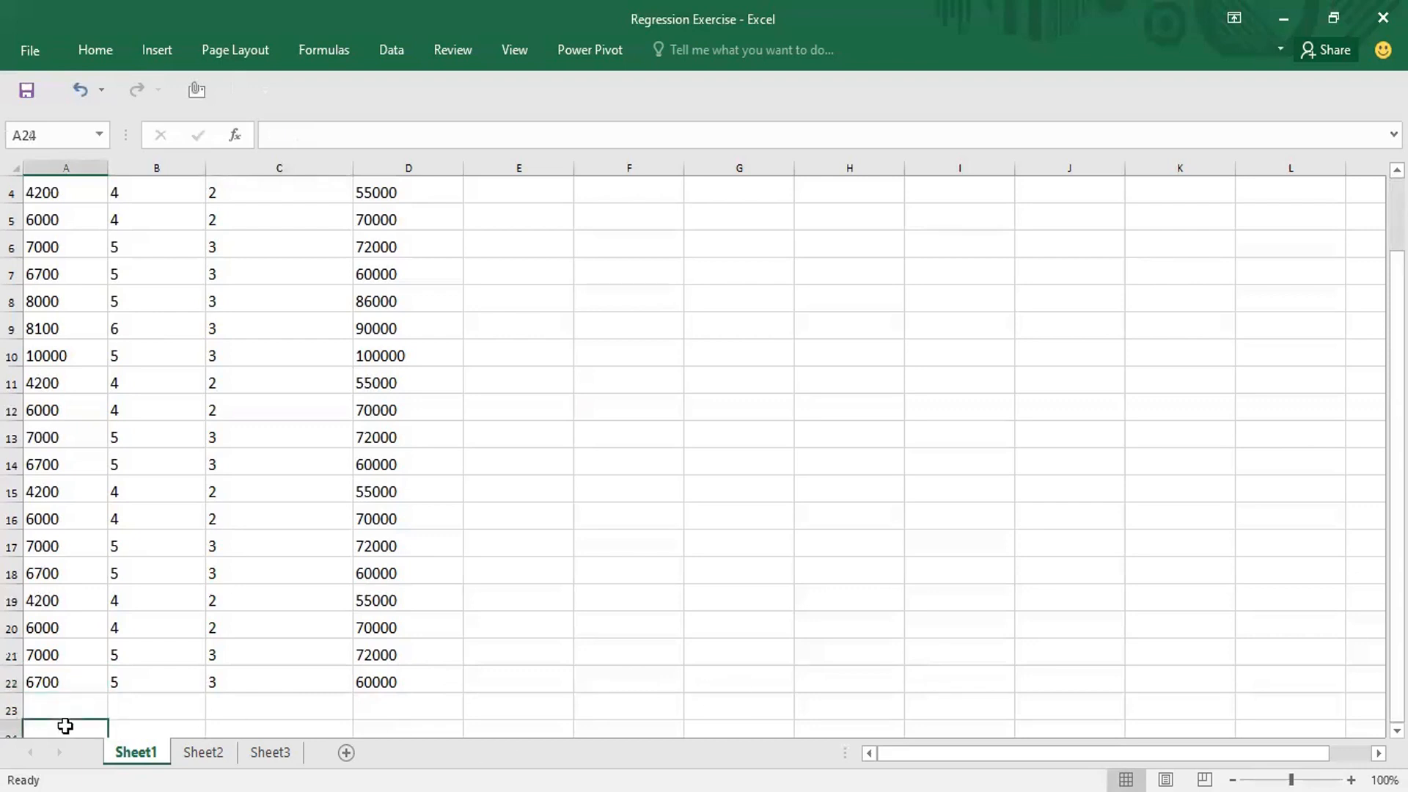
{"action": "type", "text": "8000"}
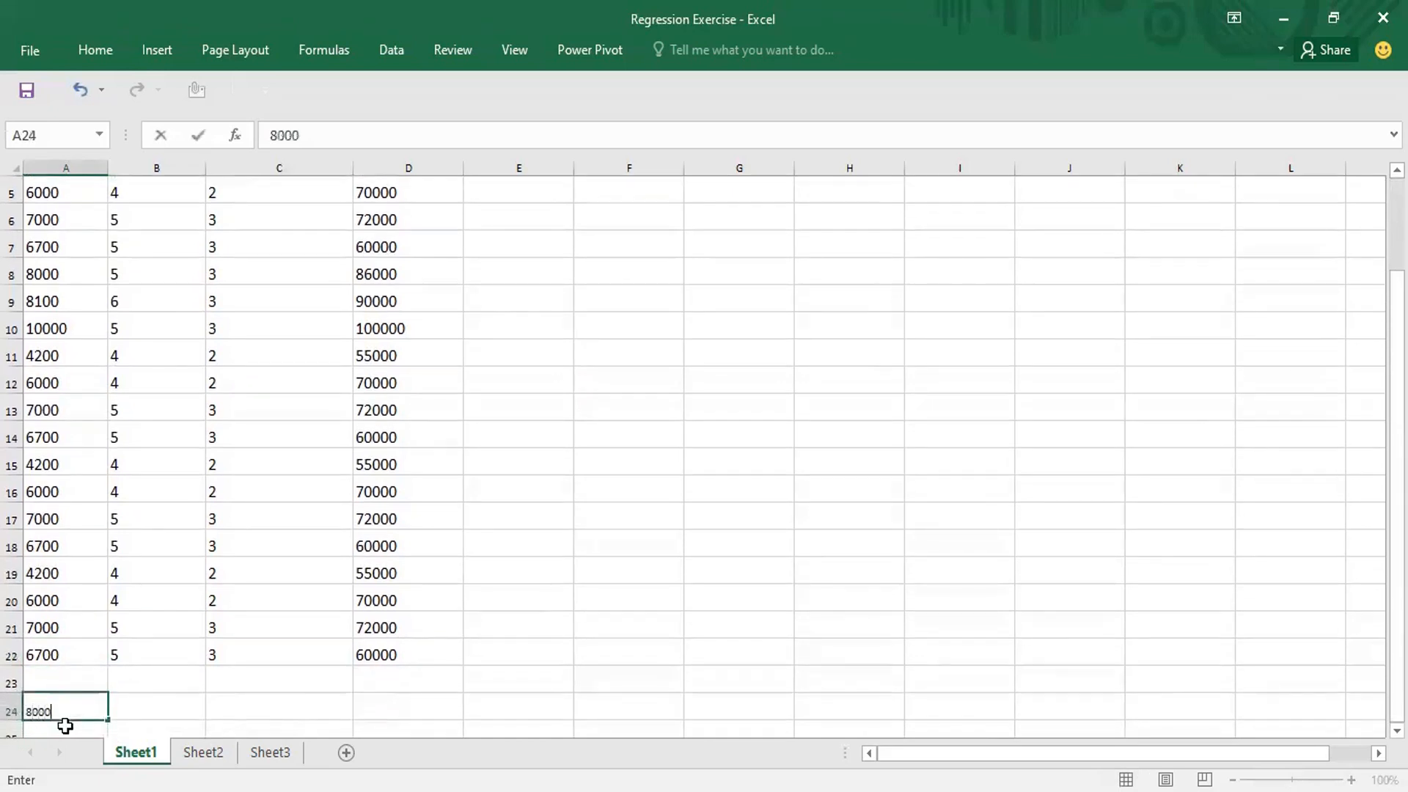
{"action": "left_click", "coordinate": [152, 704]}
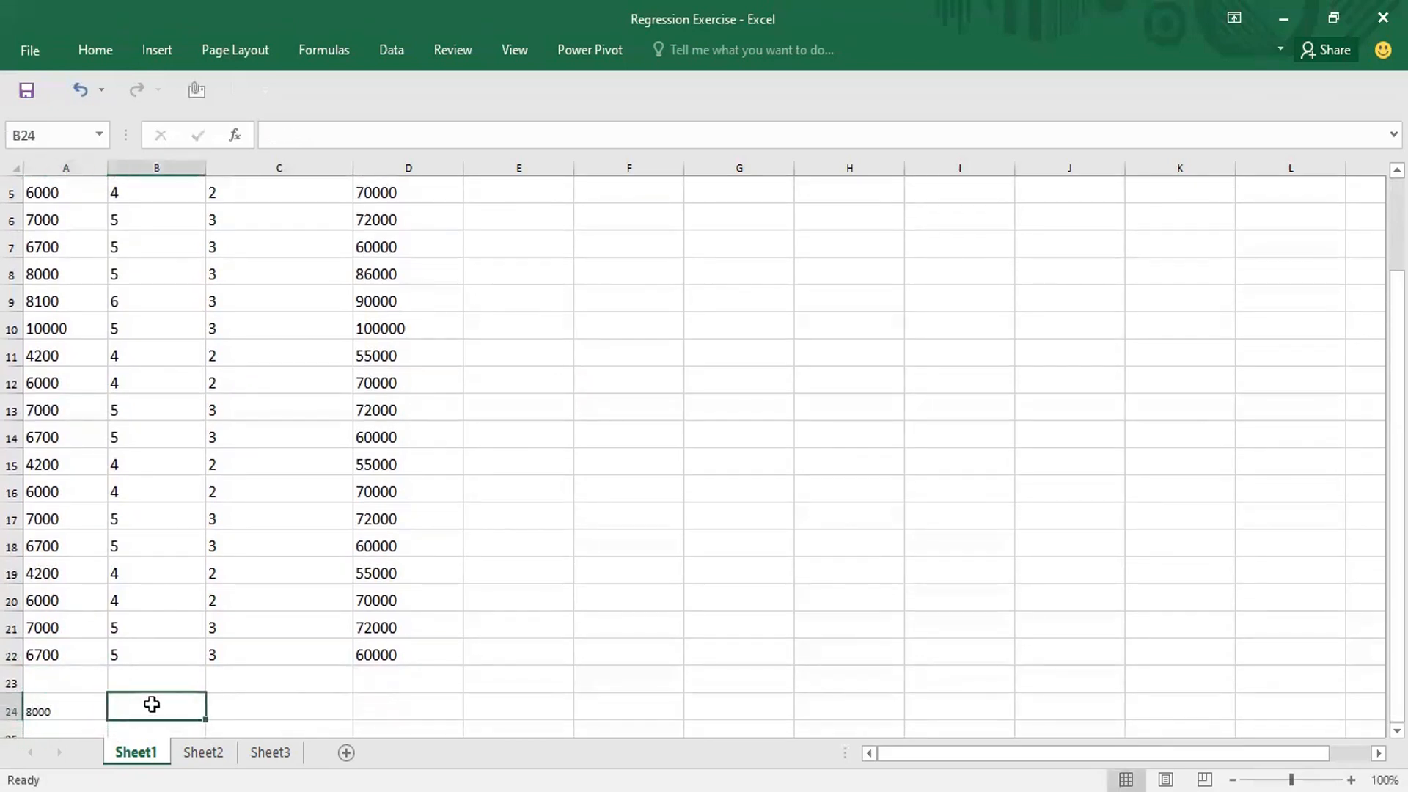
{"action": "type", "text": "6"}
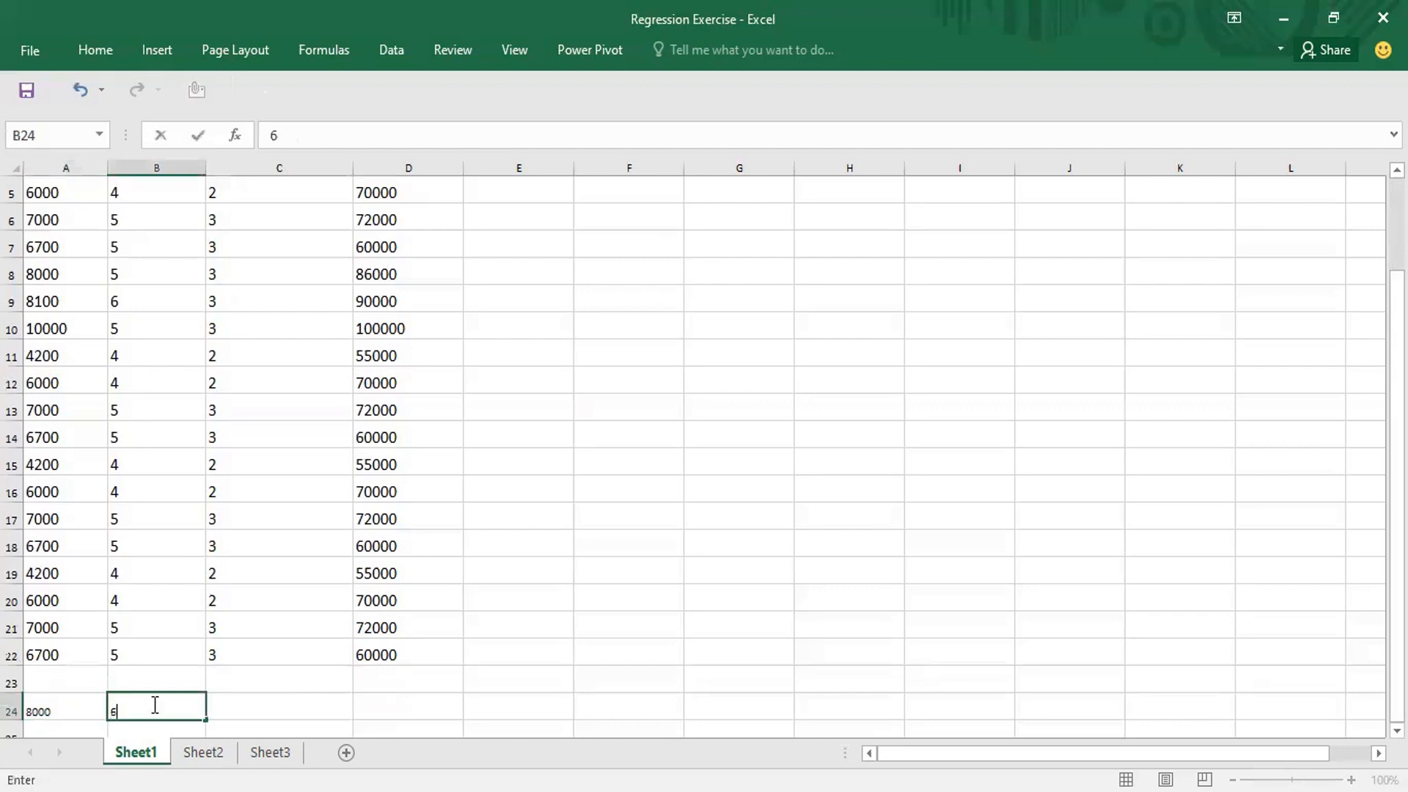
{"action": "left_click", "coordinate": [264, 704]}
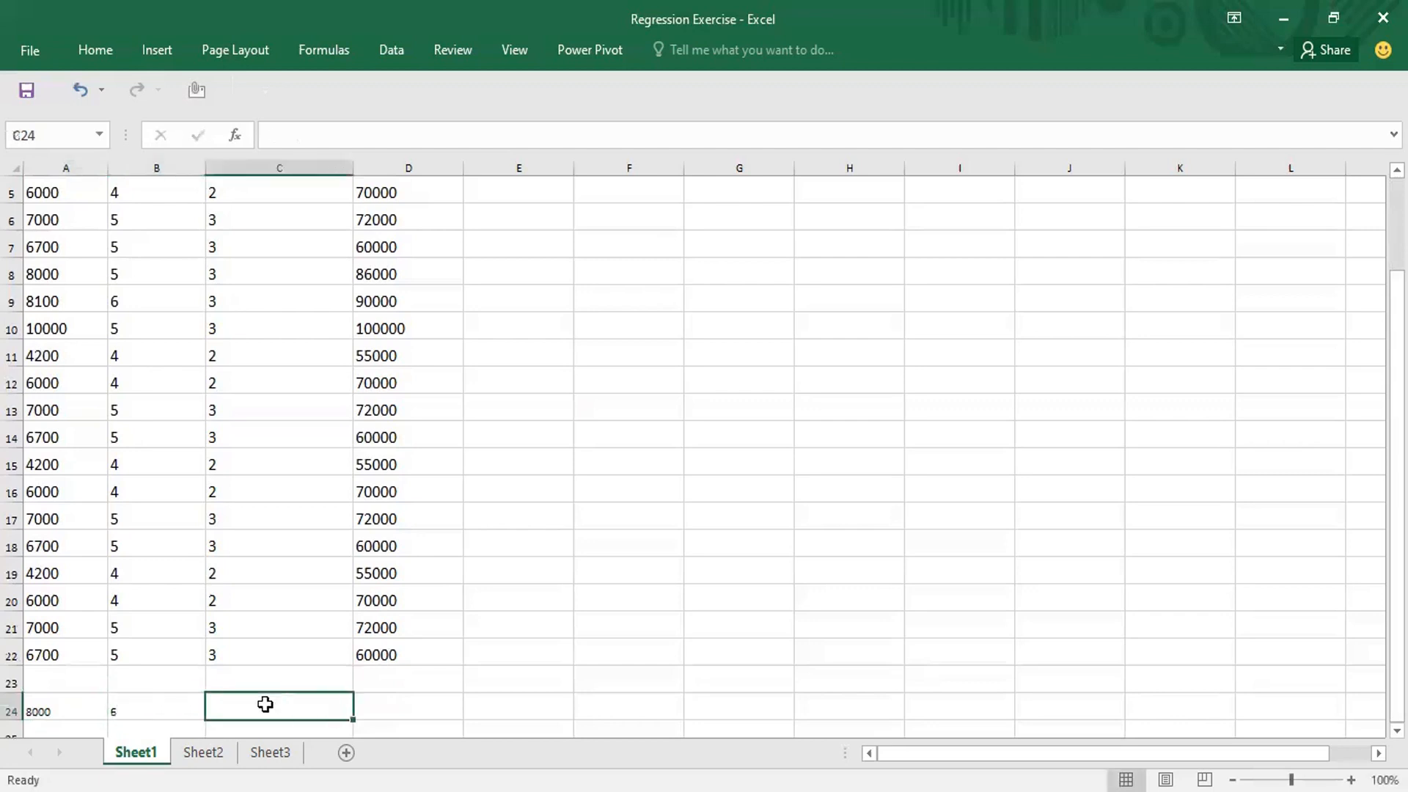
{"action": "type", "text": "3"}
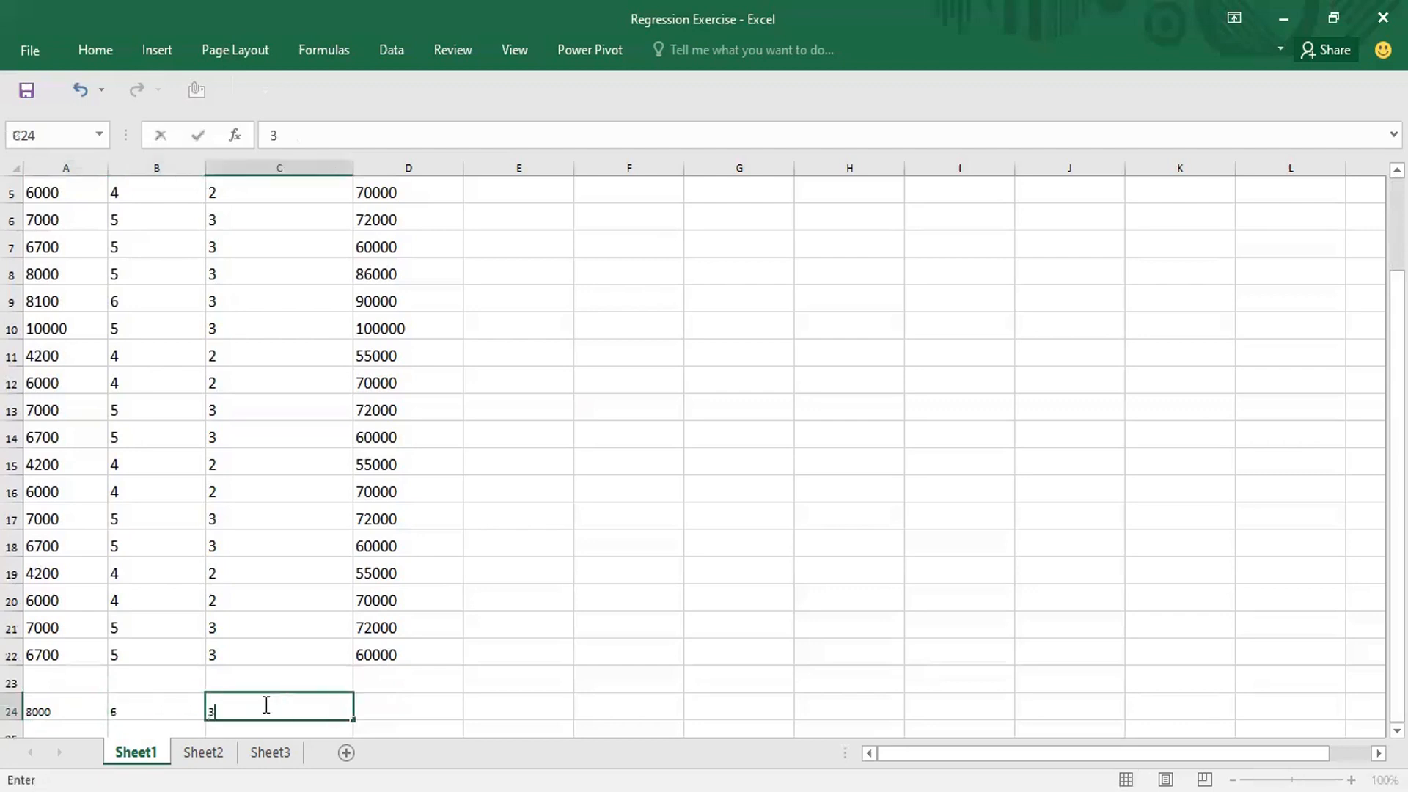
{"action": "left_click", "coordinate": [381, 700]}
{"action": "type", "text": "????????"}
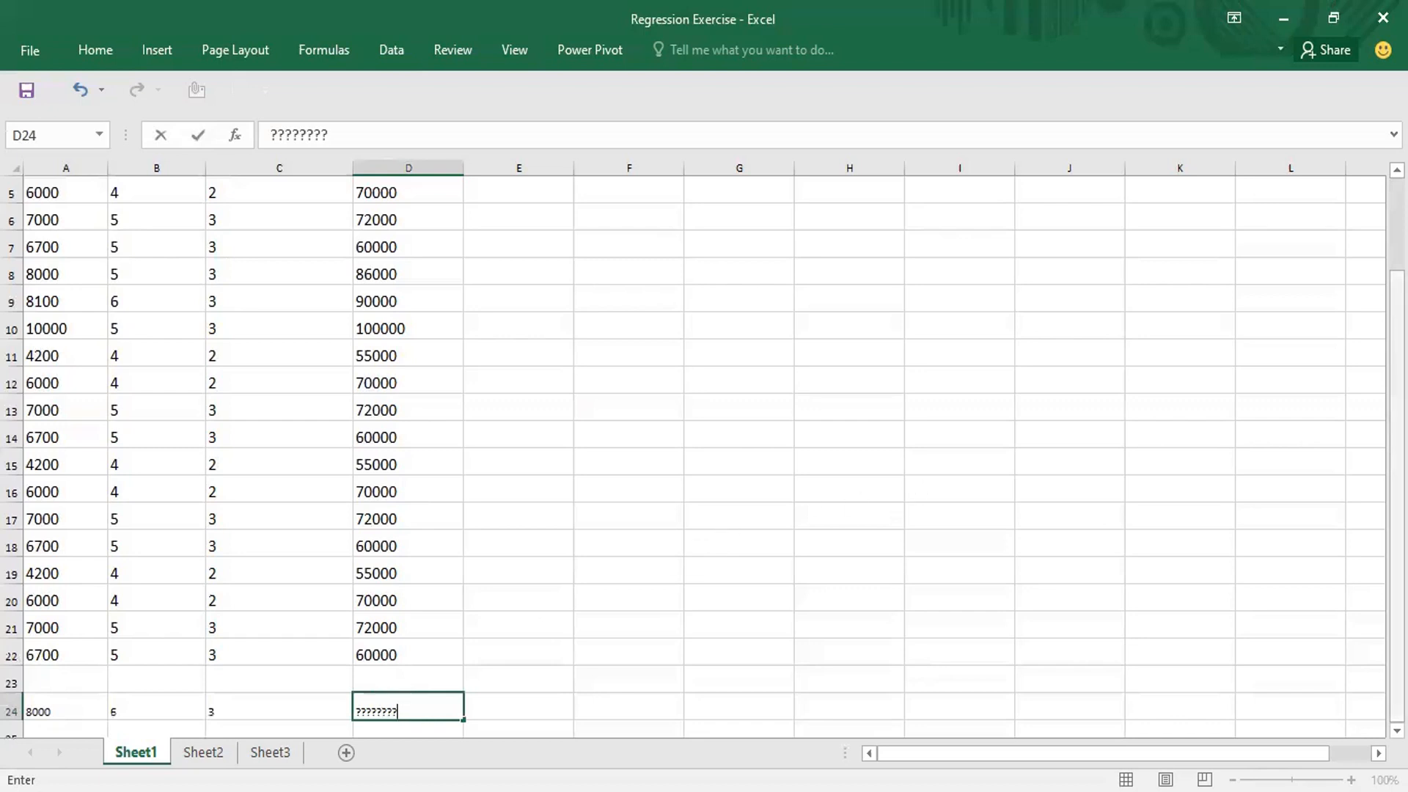
{"action": "left_click_drag", "start_coordinate": [1397, 467], "coordinate": [1397, 374]}
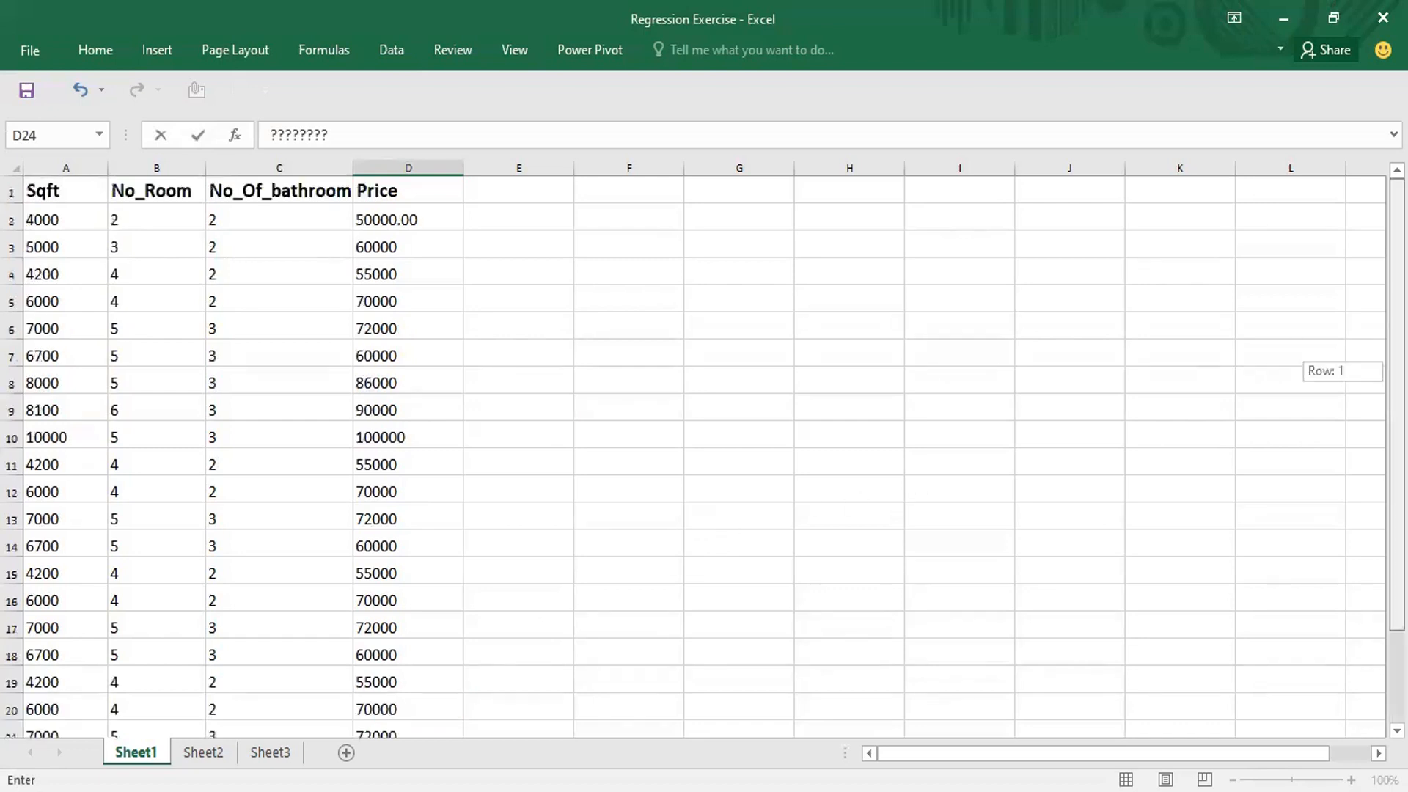
{"action": "left_click_drag", "start_coordinate": [1397, 374], "coordinate": [1396, 467]}
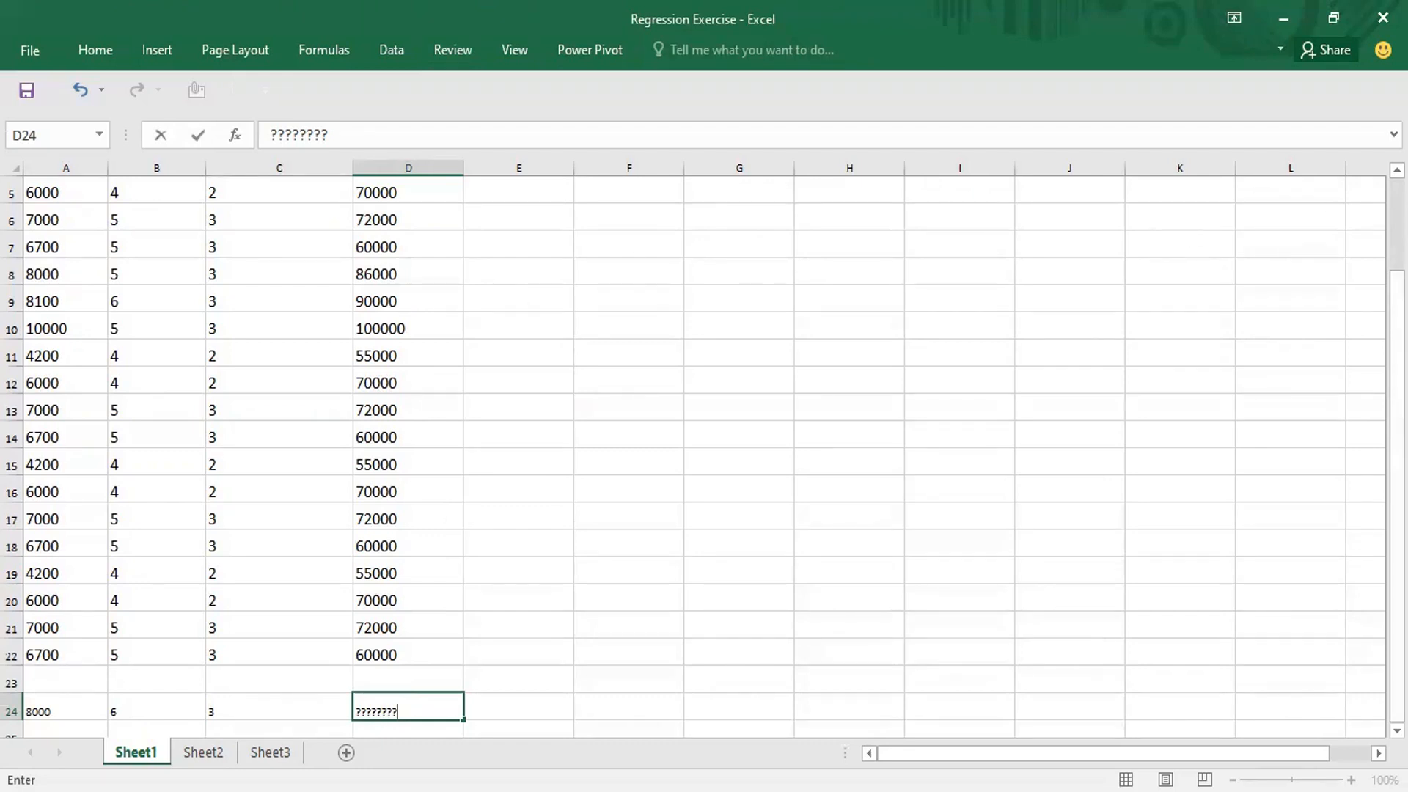
{"action": "scroll", "coordinate": [697, 455], "scroll_direction": "up", "scroll_amount": 2}
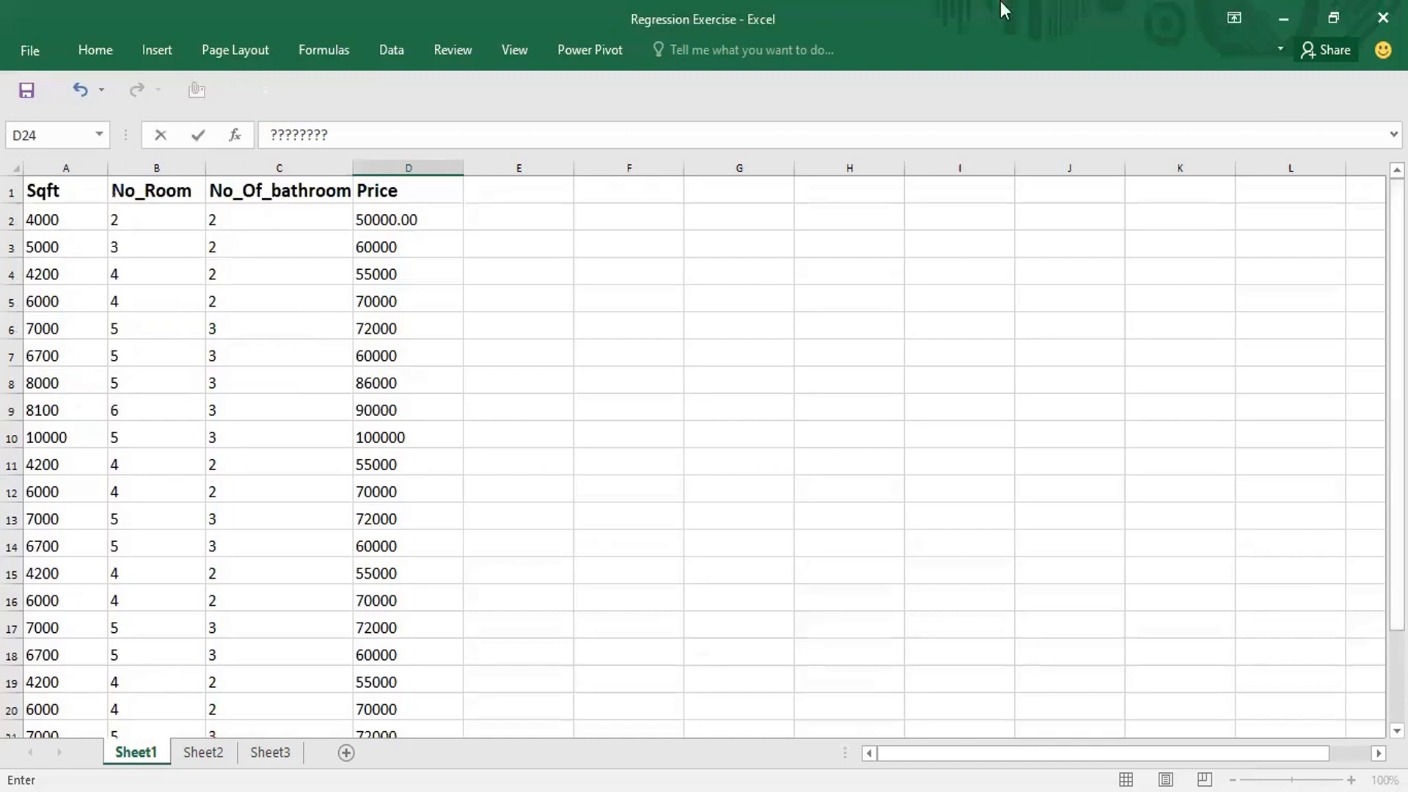
Try to load the Analysis ToolPak from the Excel add-ins list and check for the data analysis command
{"action": "left_click", "coordinate": [377, 49]}
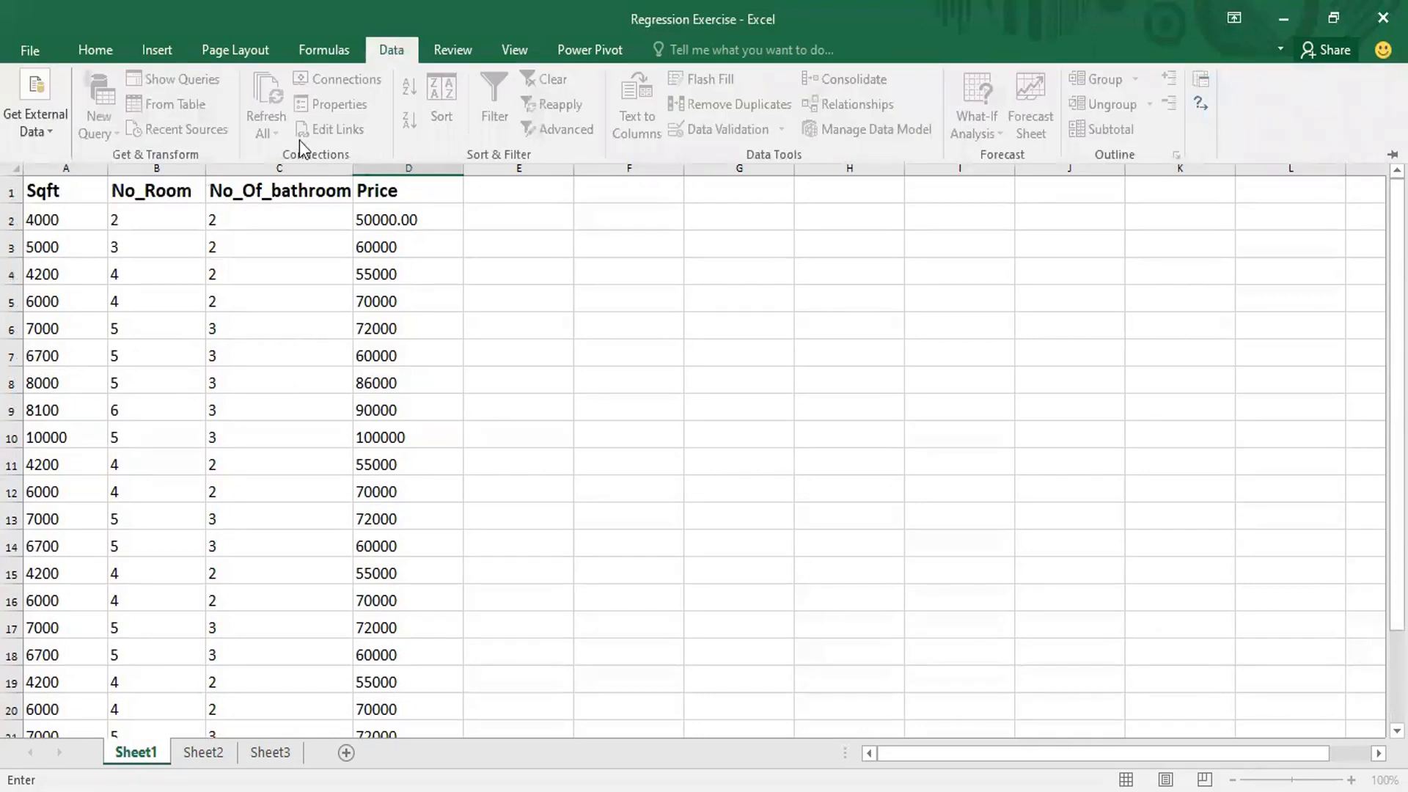
{"action": "left_click", "coordinate": [28, 51]}
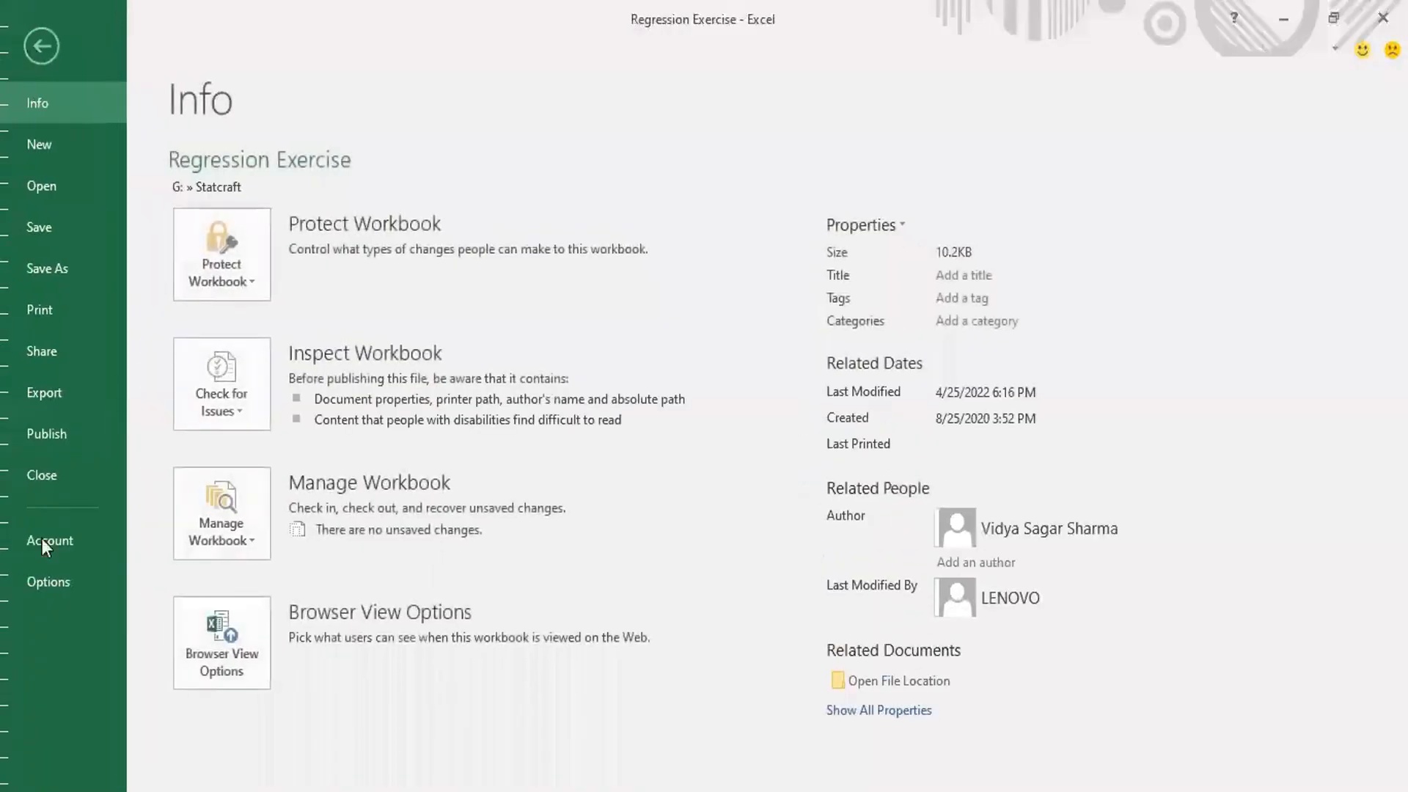
{"action": "left_click", "coordinate": [52, 582]}
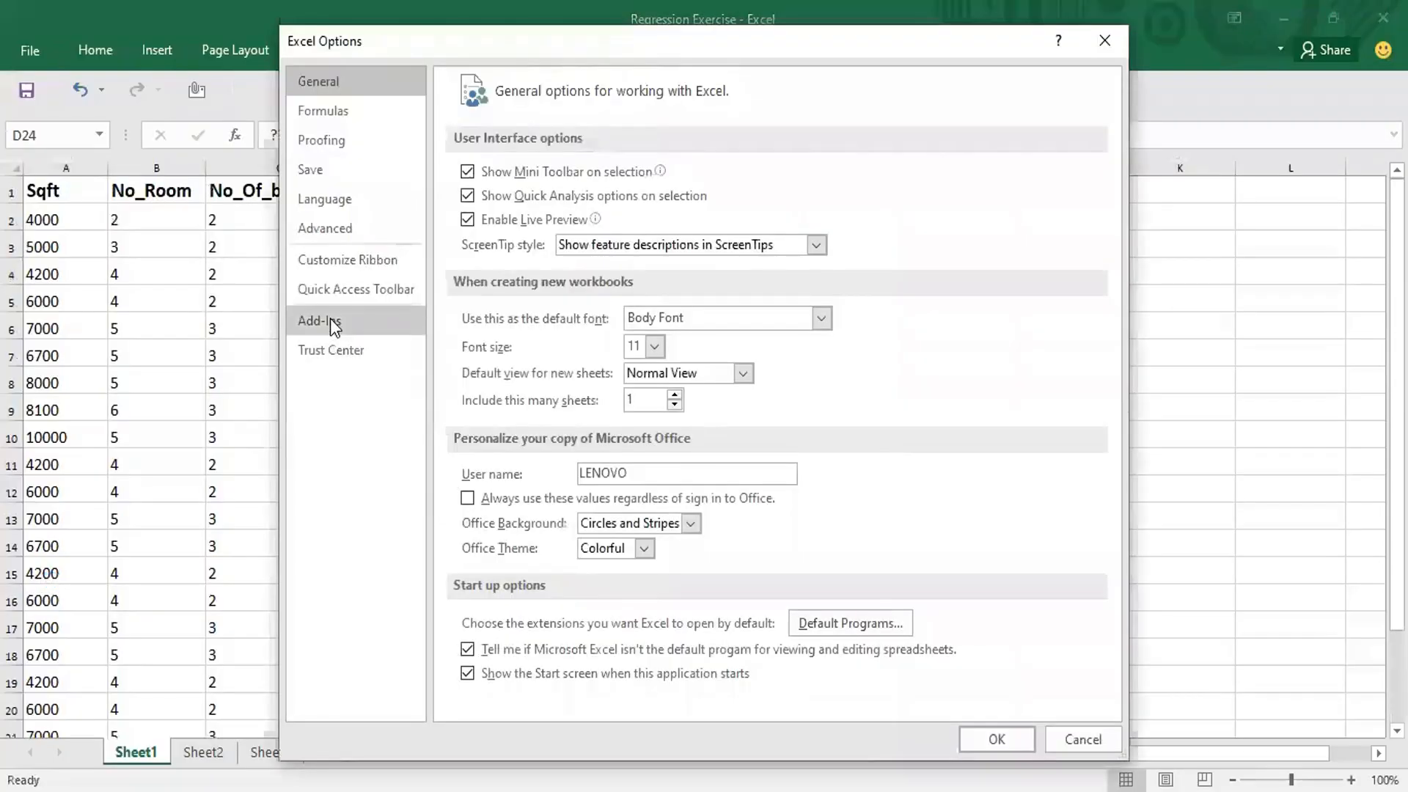
{"action": "left_click", "coordinate": [330, 318]}
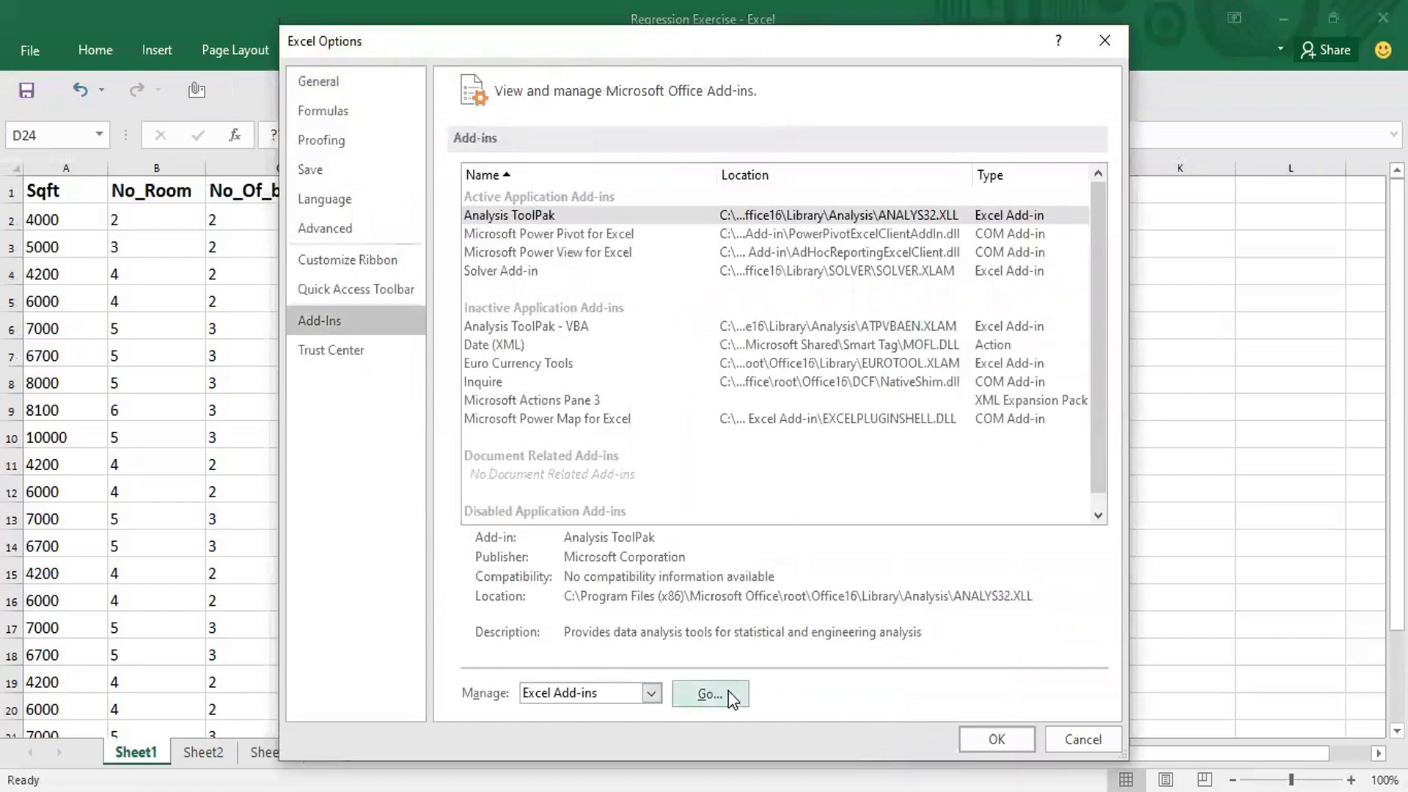
{"action": "left_click", "coordinate": [702, 694]}
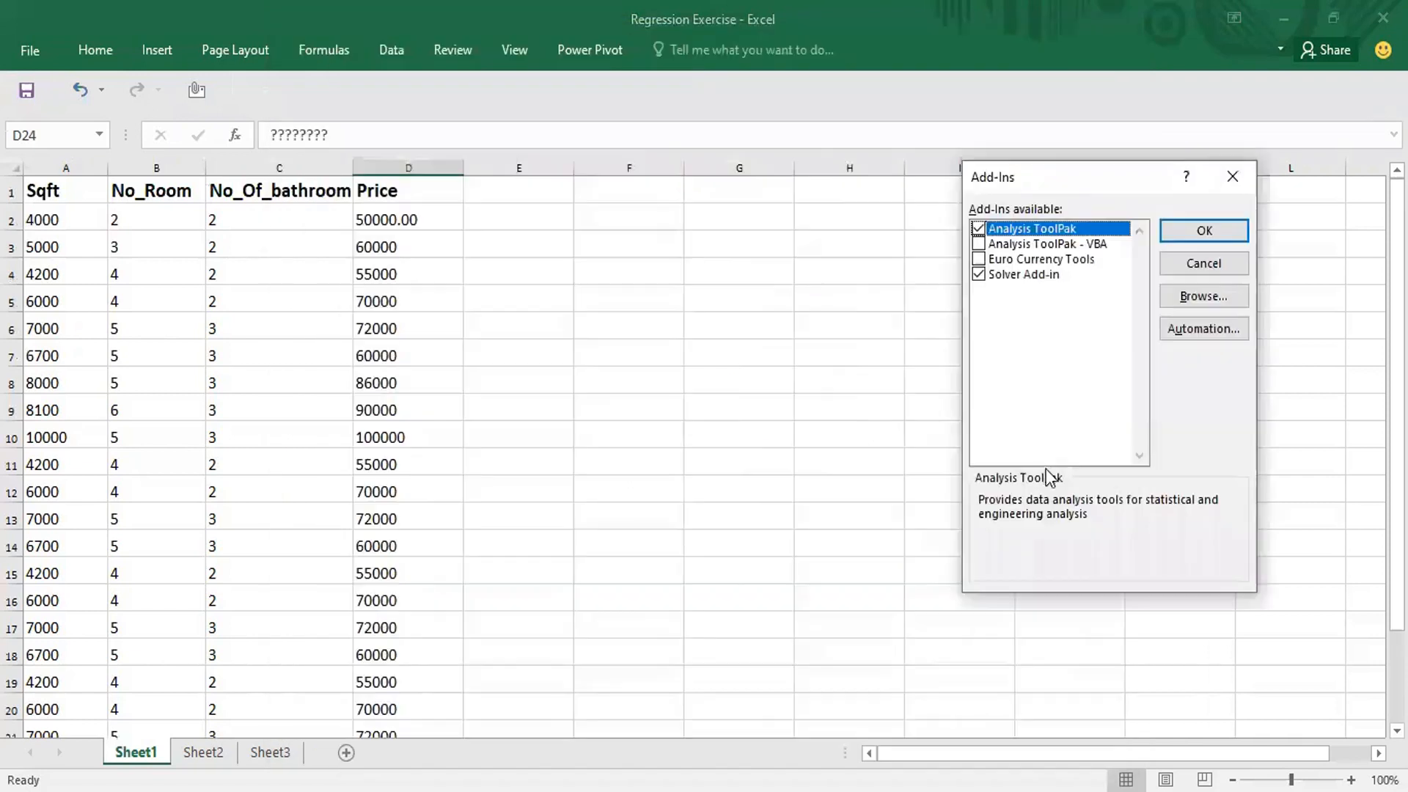
{"action": "left_click", "coordinate": [1205, 241]}
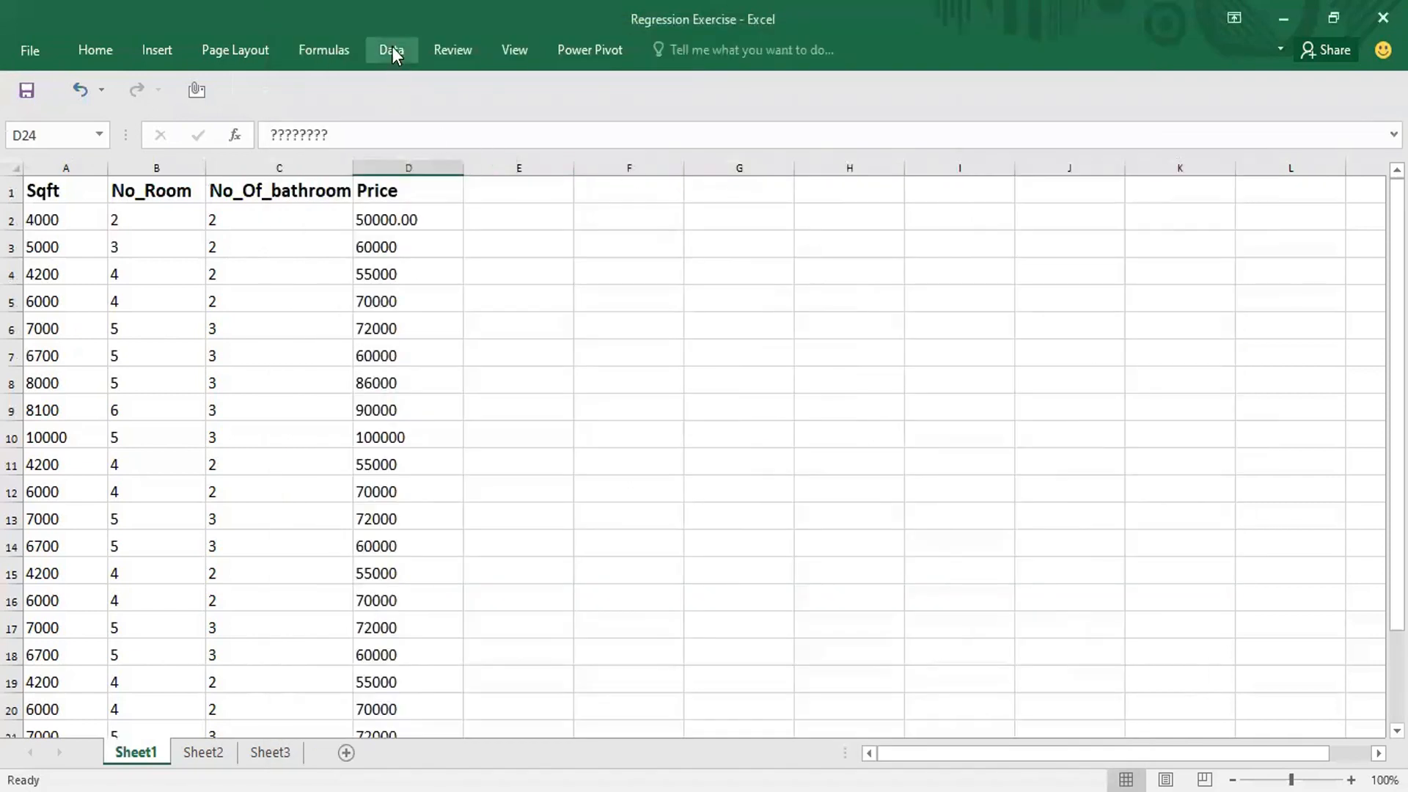
{"action": "left_click", "coordinate": [392, 51]}
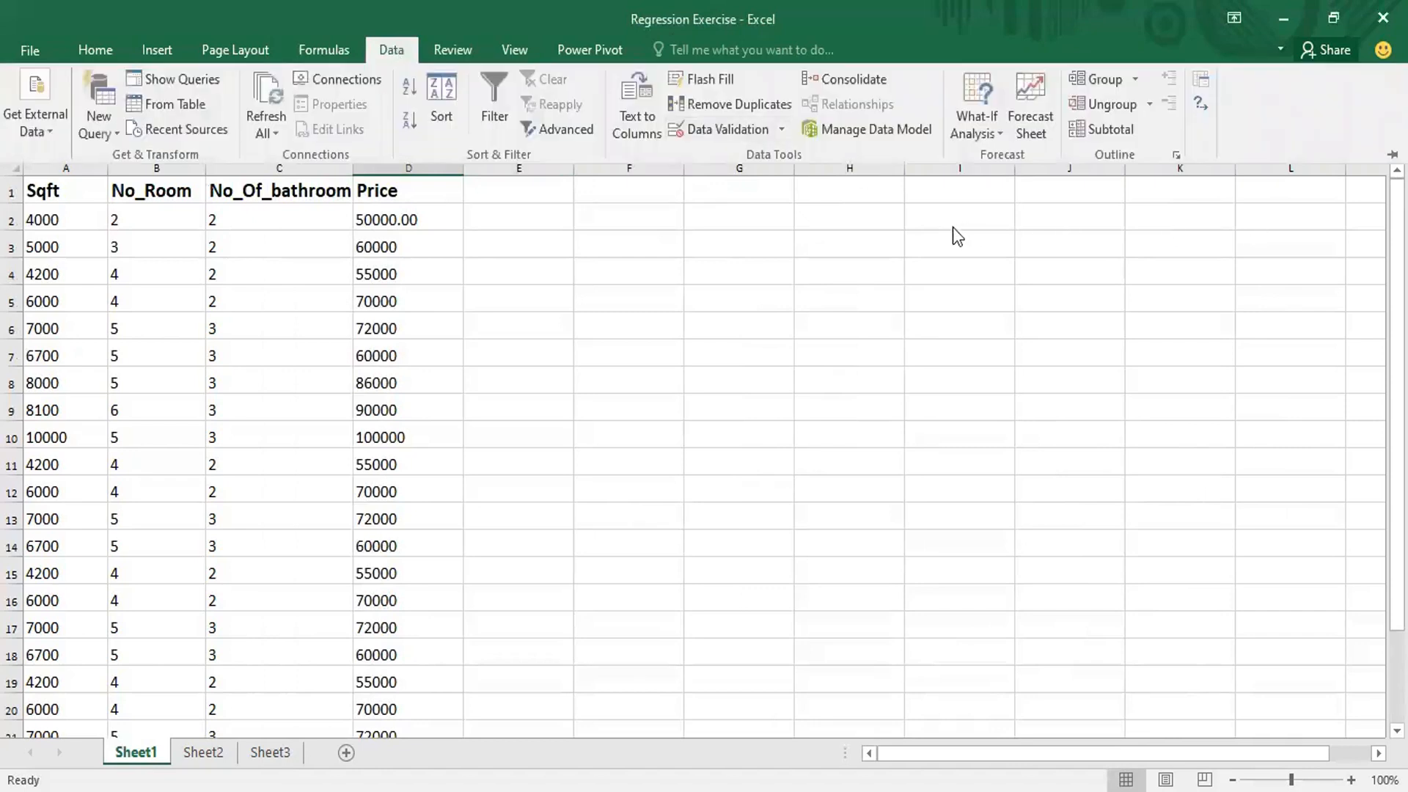
{"action": "left_click", "coordinate": [803, 273]}
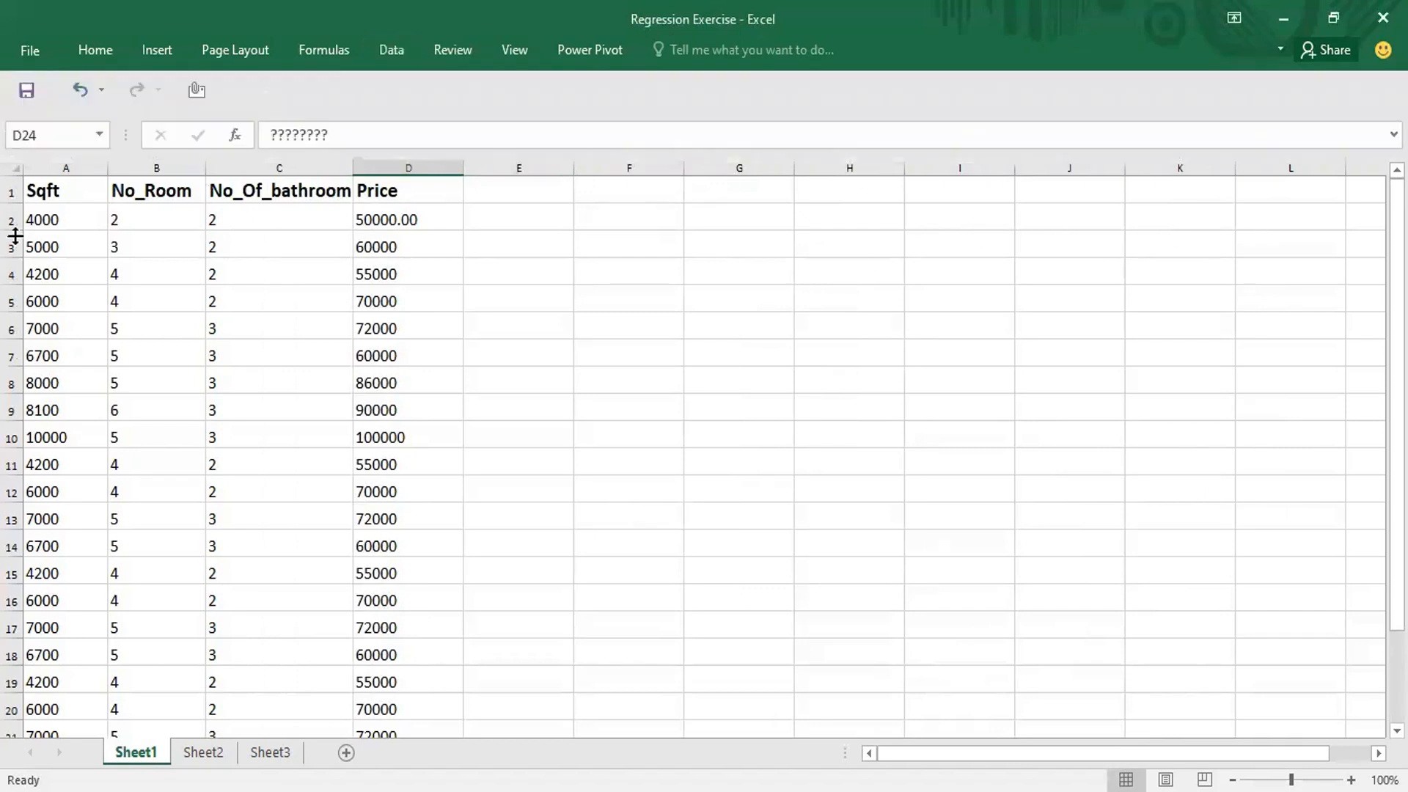
Disable the Solver Add-in in the Excel add-ins list while keeping Analysis ToolPak enabled
{"action": "left_click", "coordinate": [28, 50]}
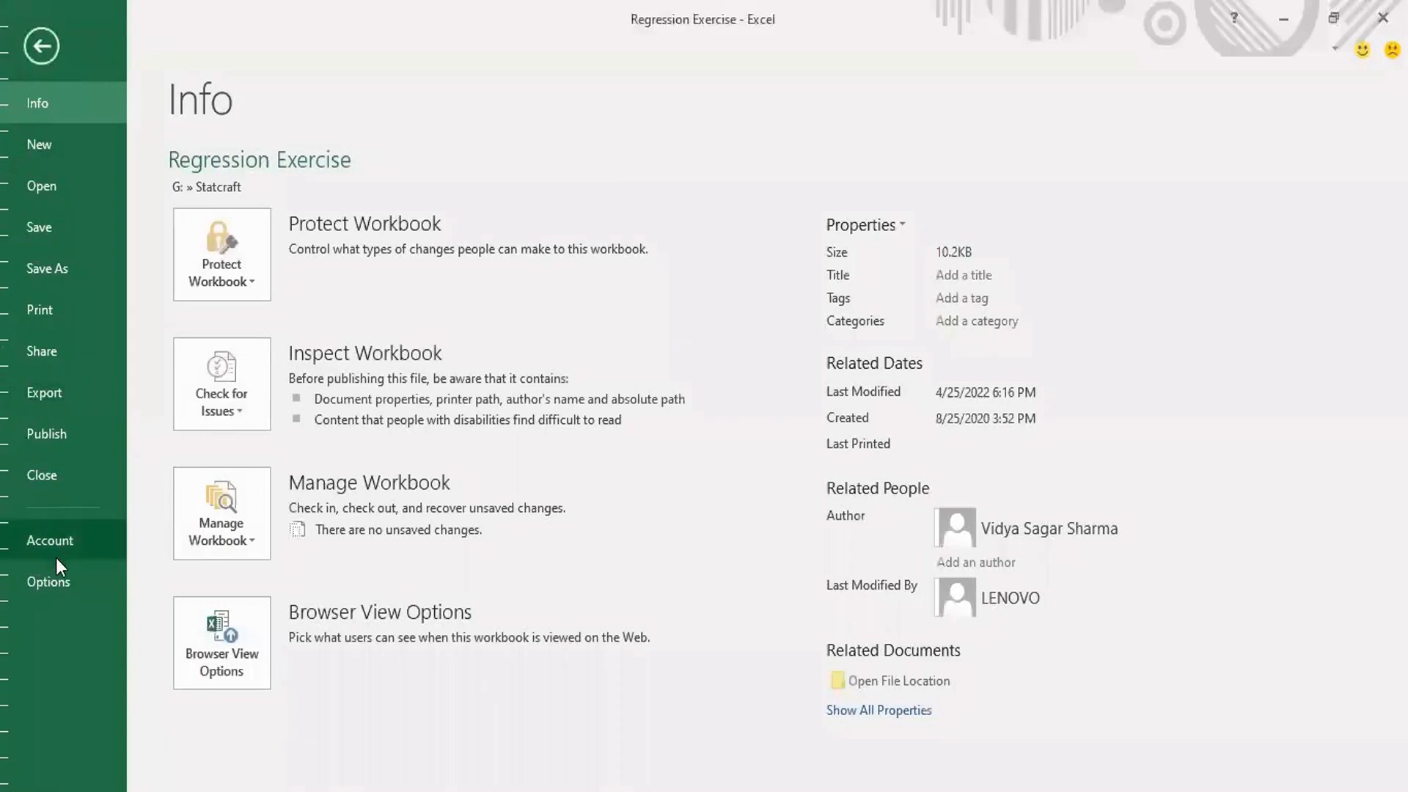
{"action": "left_click", "coordinate": [54, 577]}
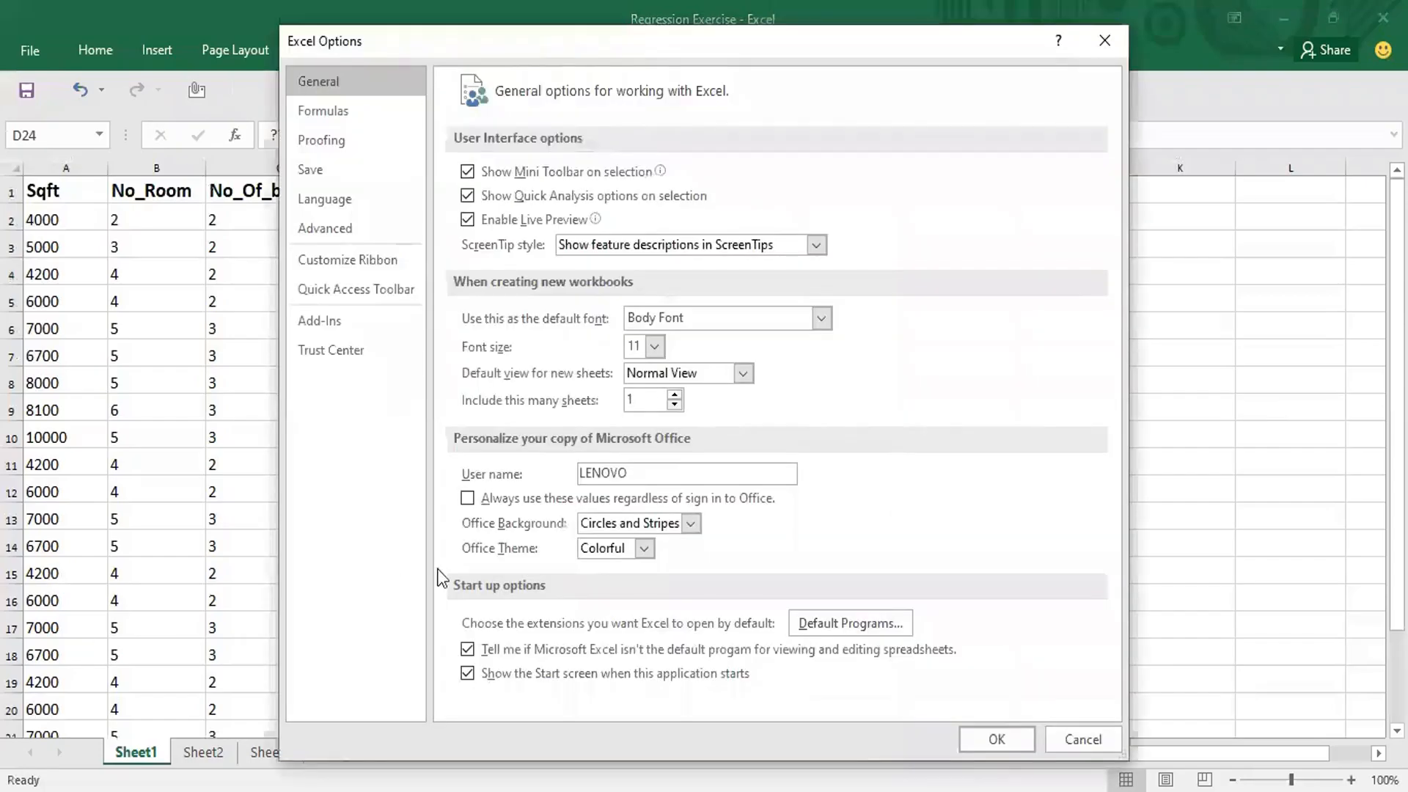
{"action": "left_click", "coordinate": [322, 319]}
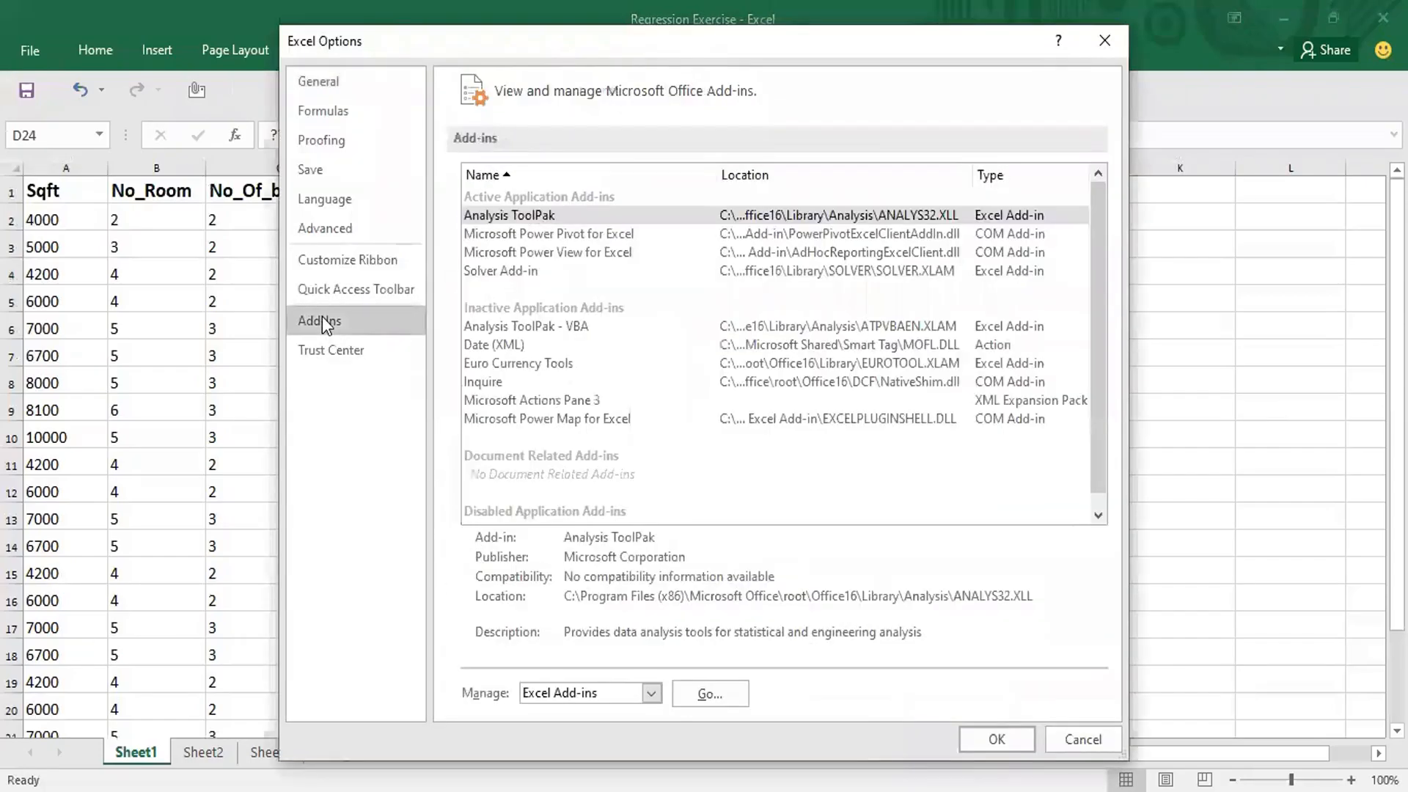
{"action": "left_click", "coordinate": [551, 214]}
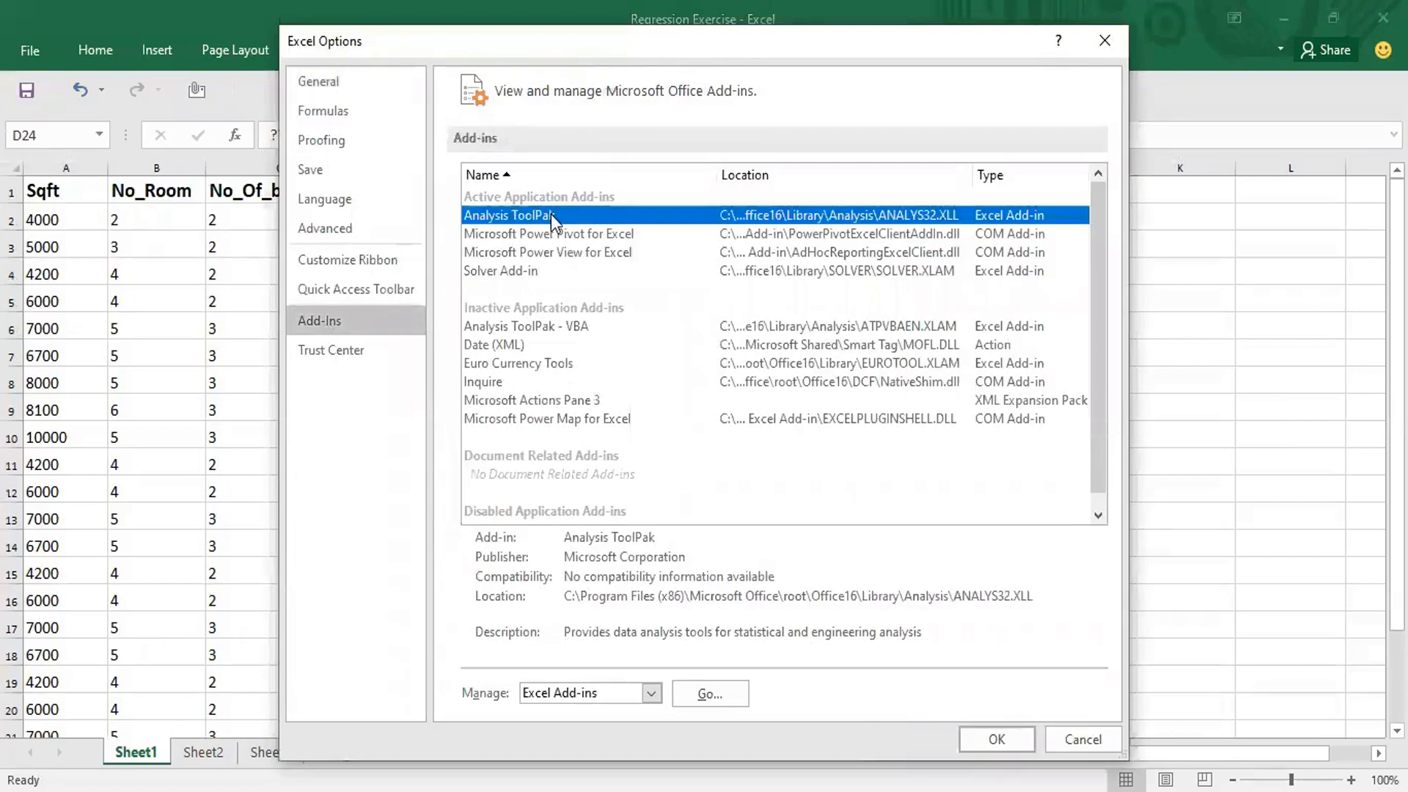
{"action": "left_click", "coordinate": [710, 695]}
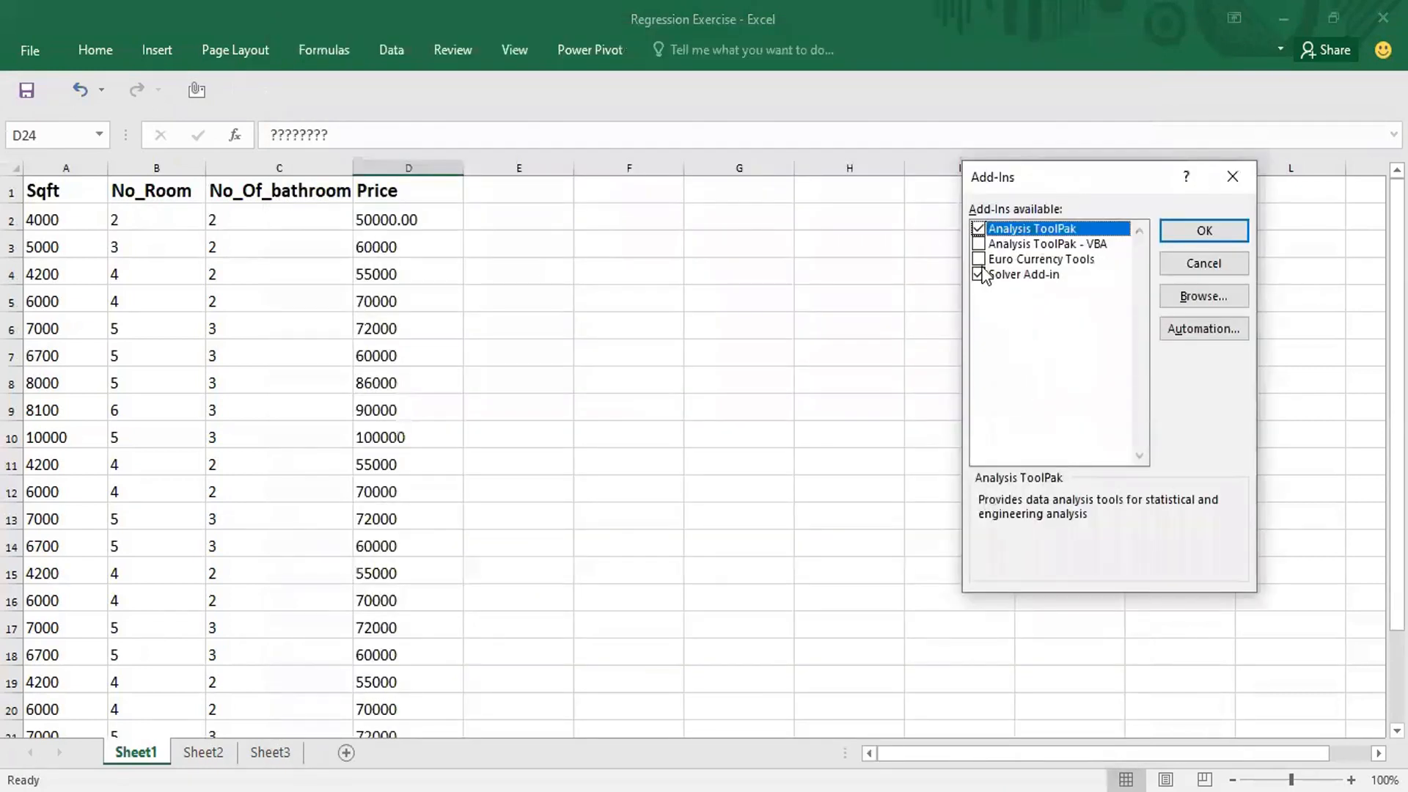
{"action": "left_click", "coordinate": [979, 275]}
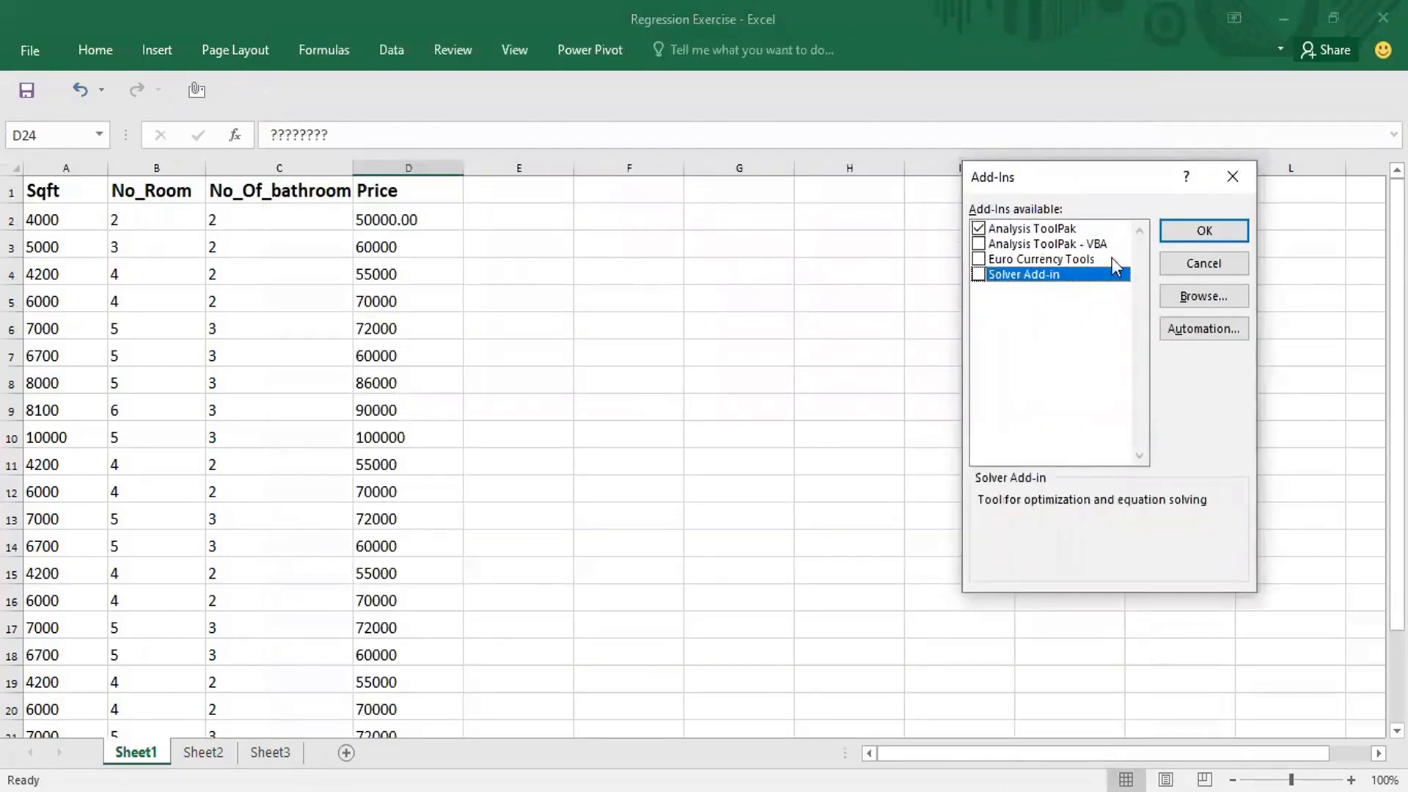
{"action": "left_click", "coordinate": [1206, 230]}
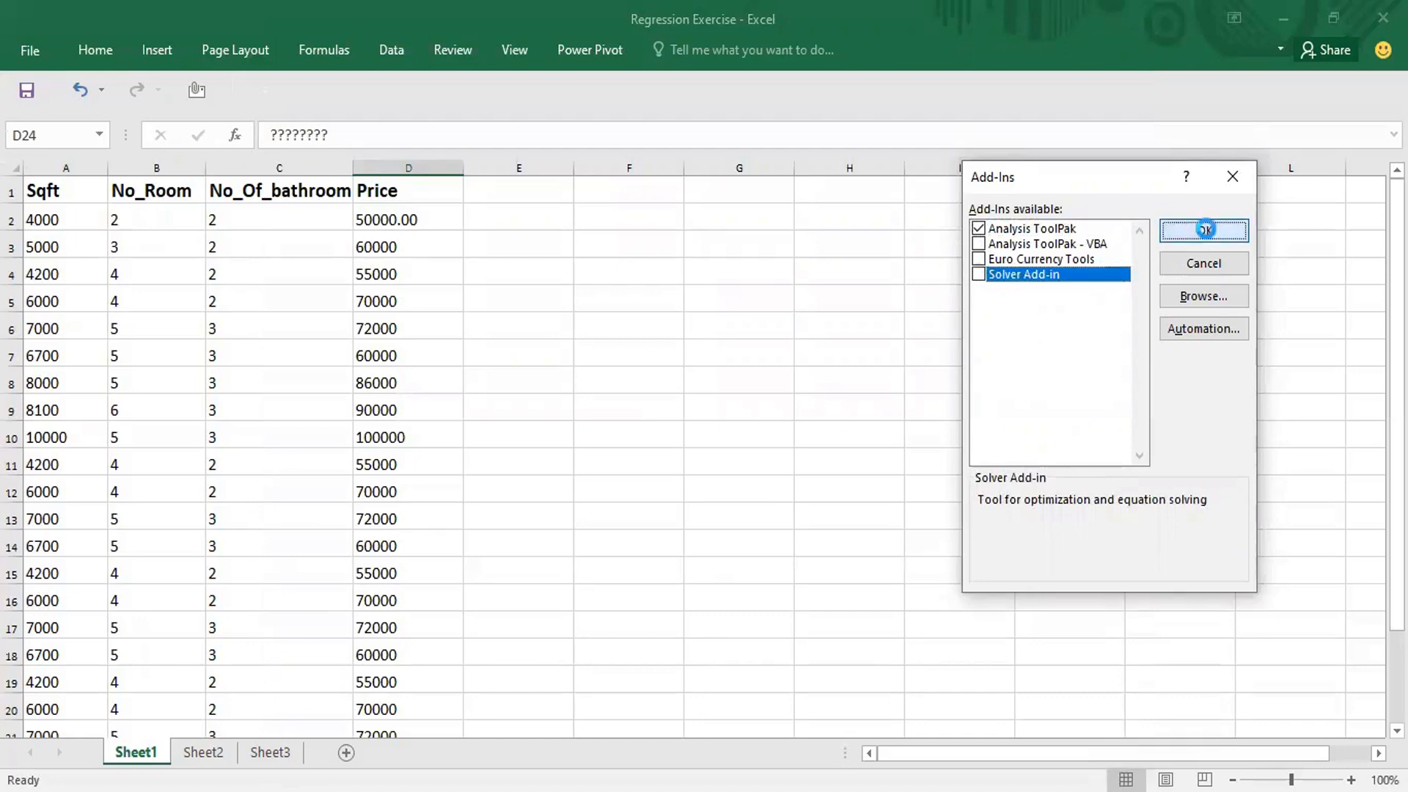
Start the Regression tool from the Data Analysis tools
{"action": "left_click", "coordinate": [383, 46]}
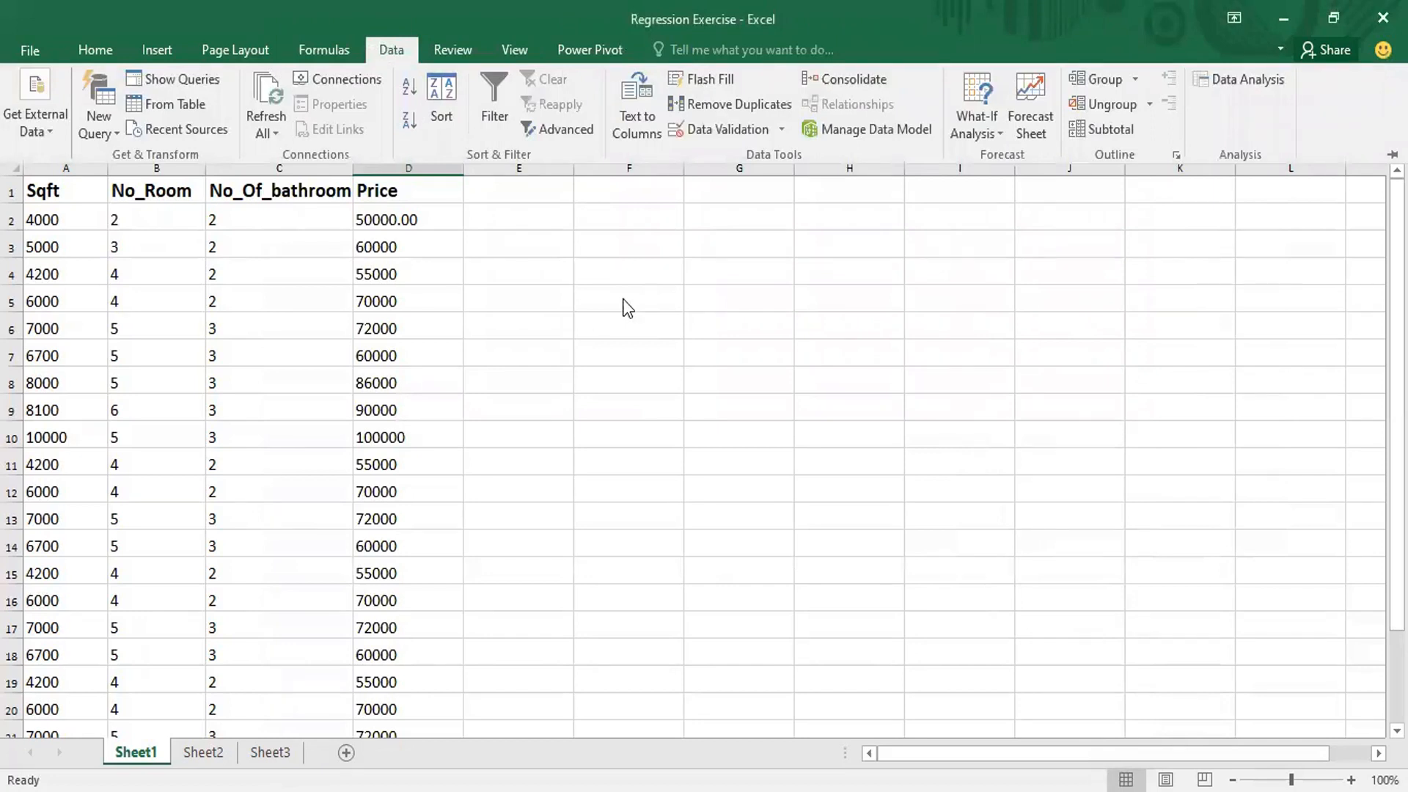
{"action": "left_click", "coordinate": [1259, 76]}
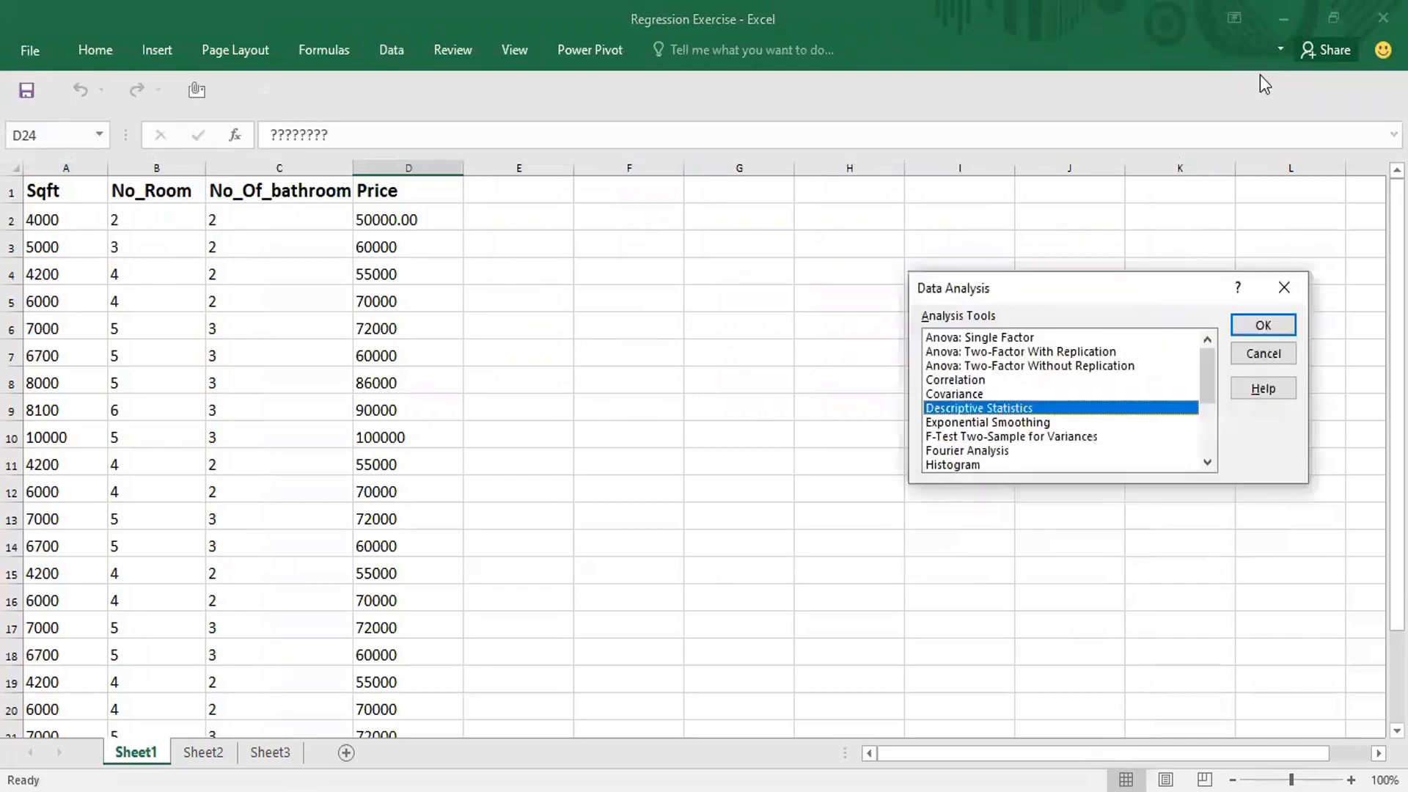
{"action": "left_click", "coordinate": [1207, 462]}
{"action": "left_click", "coordinate": [1207, 462]}
{"action": "left_click", "coordinate": [1207, 462]}
{"action": "left_click", "coordinate": [1207, 462]}
{"action": "left_click", "coordinate": [1207, 462]}
{"action": "left_click", "coordinate": [1207, 462]}
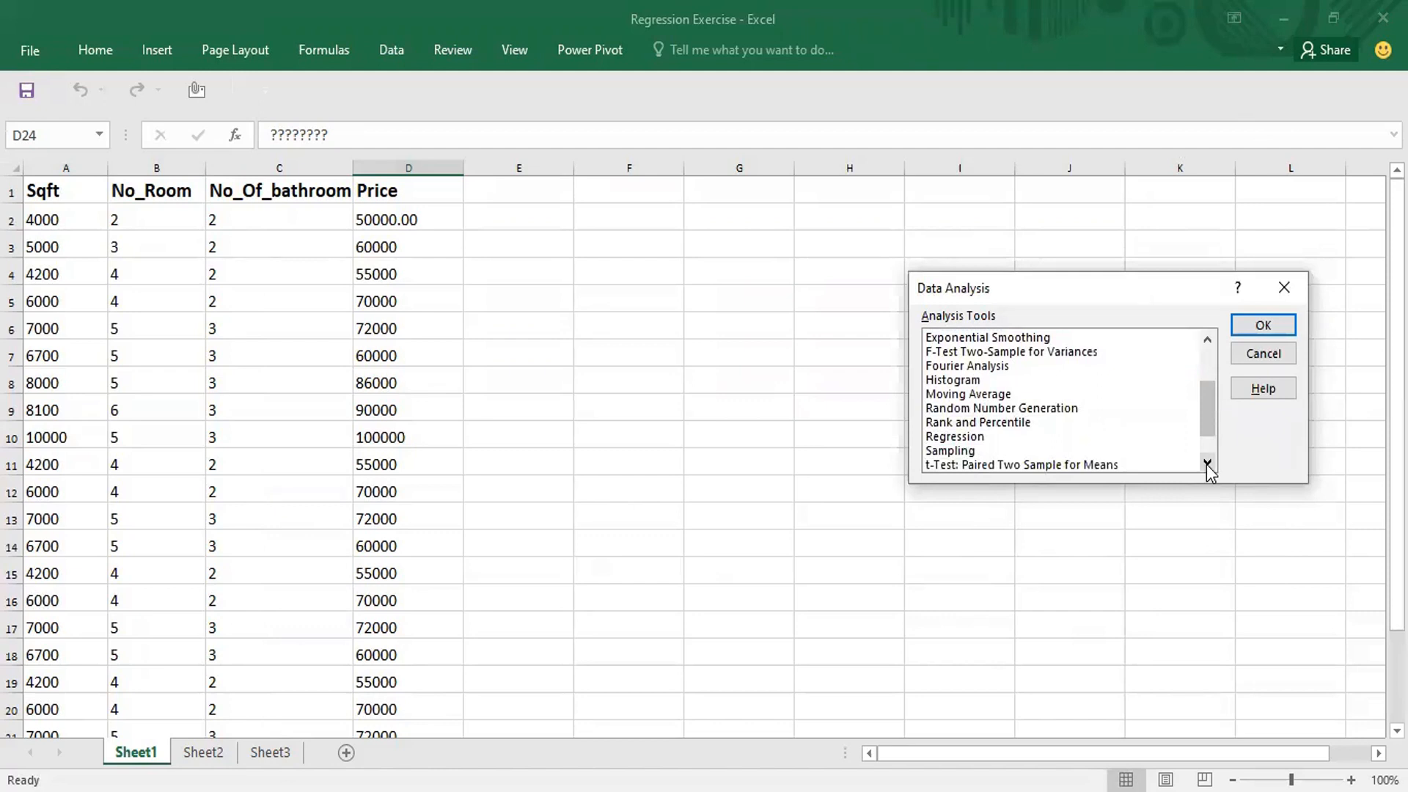
{"action": "left_click", "coordinate": [962, 436]}
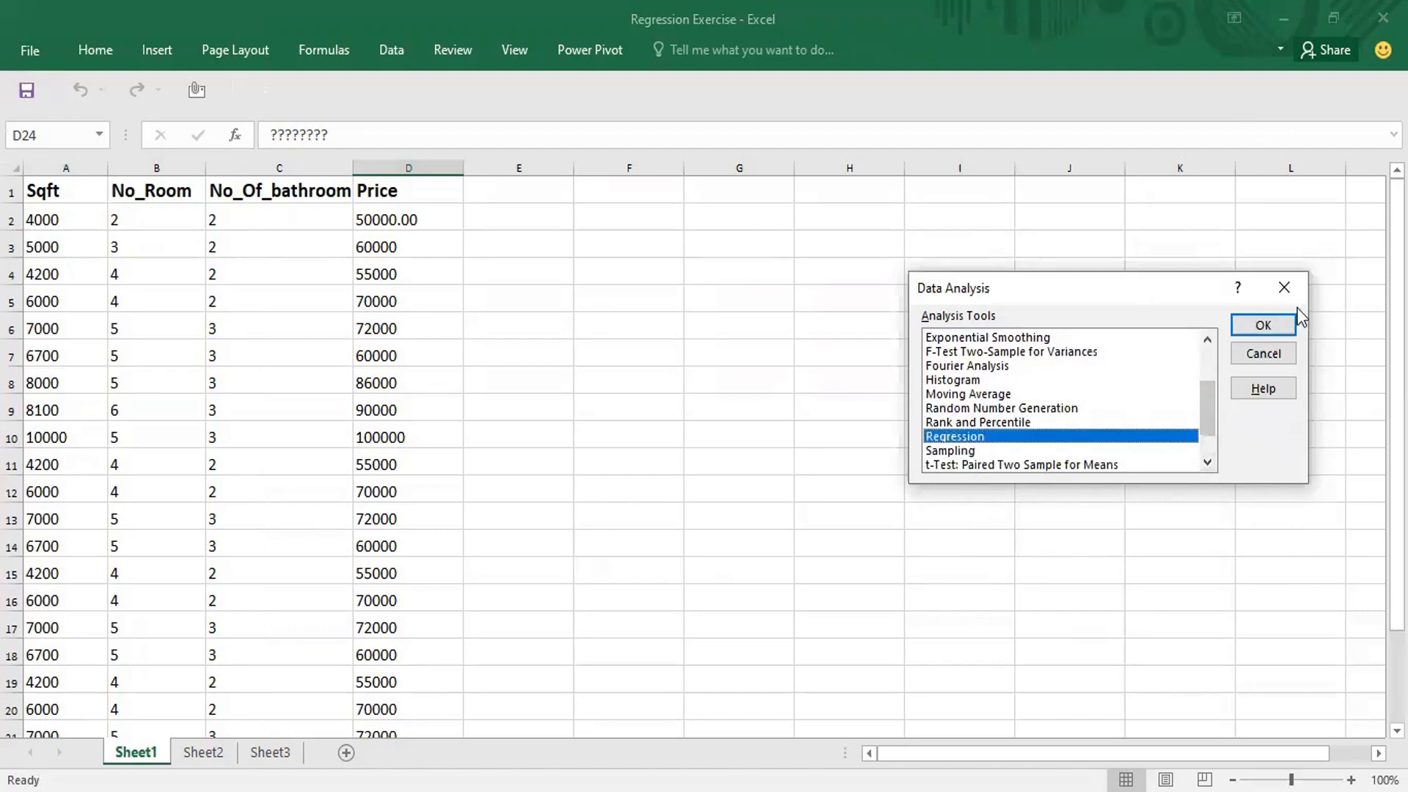
{"action": "left_click", "coordinate": [1273, 322]}
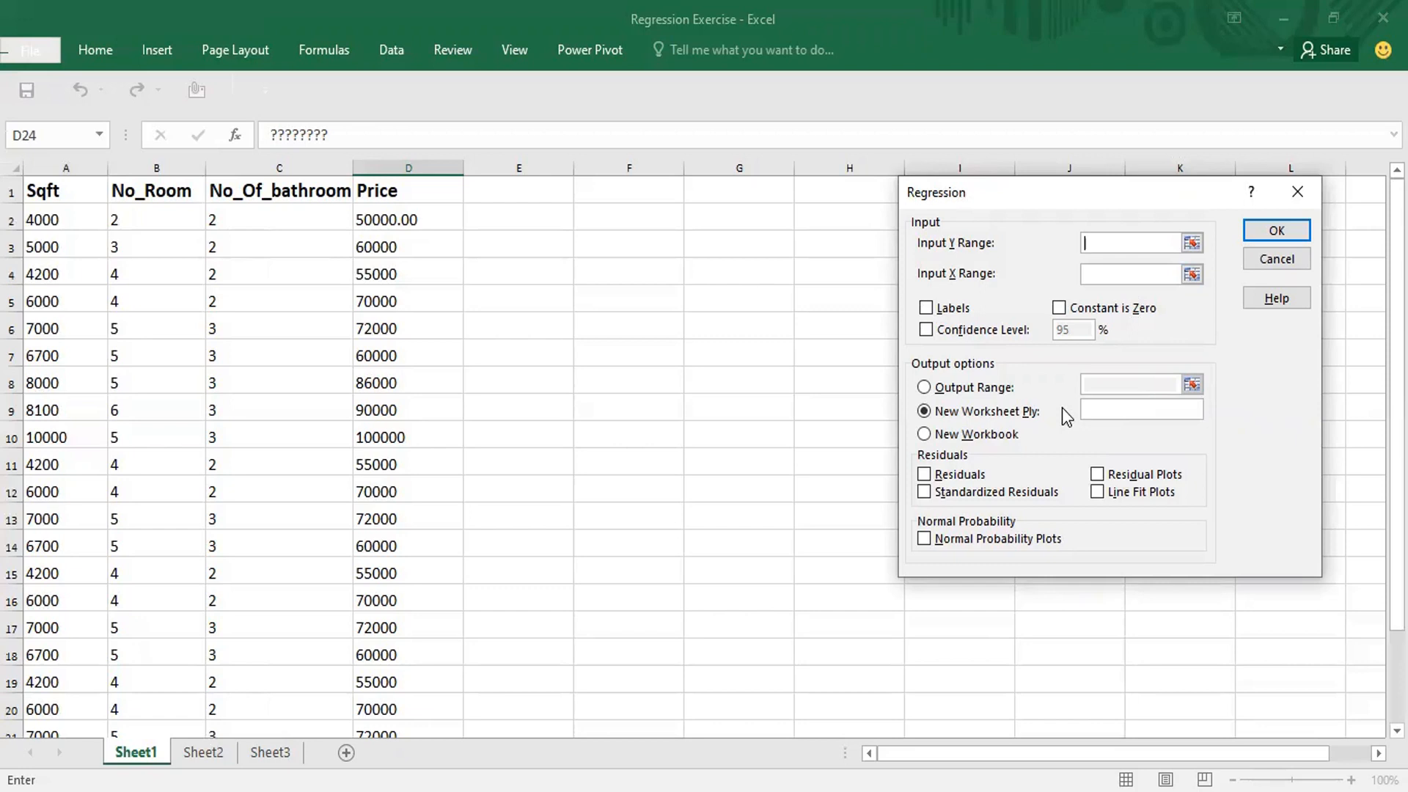
Set the regression's Y input range to the Price column including its header, $D$1:$D$22
{"action": "left_click", "coordinate": [378, 248]}
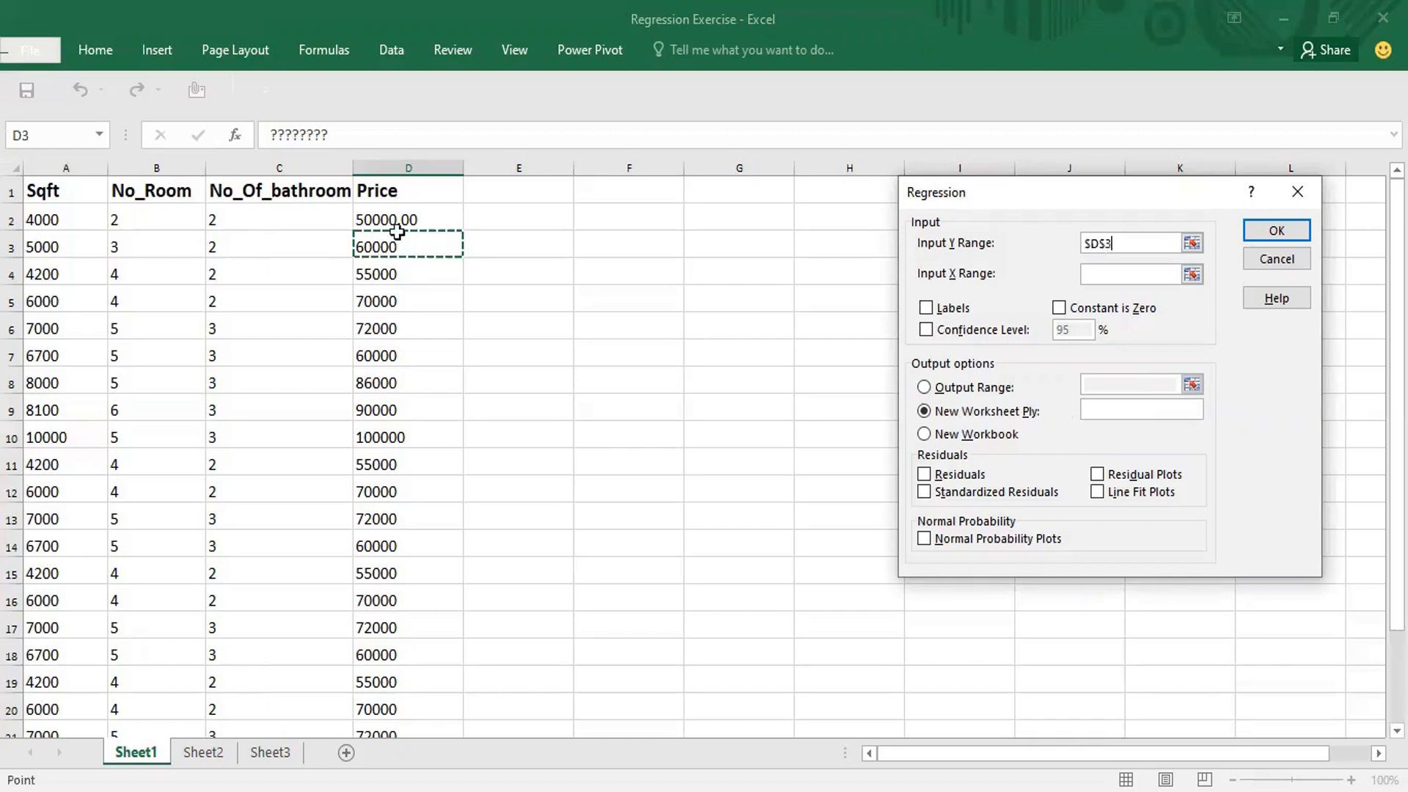
{"action": "left_click", "coordinate": [388, 183], "text": "shift"}
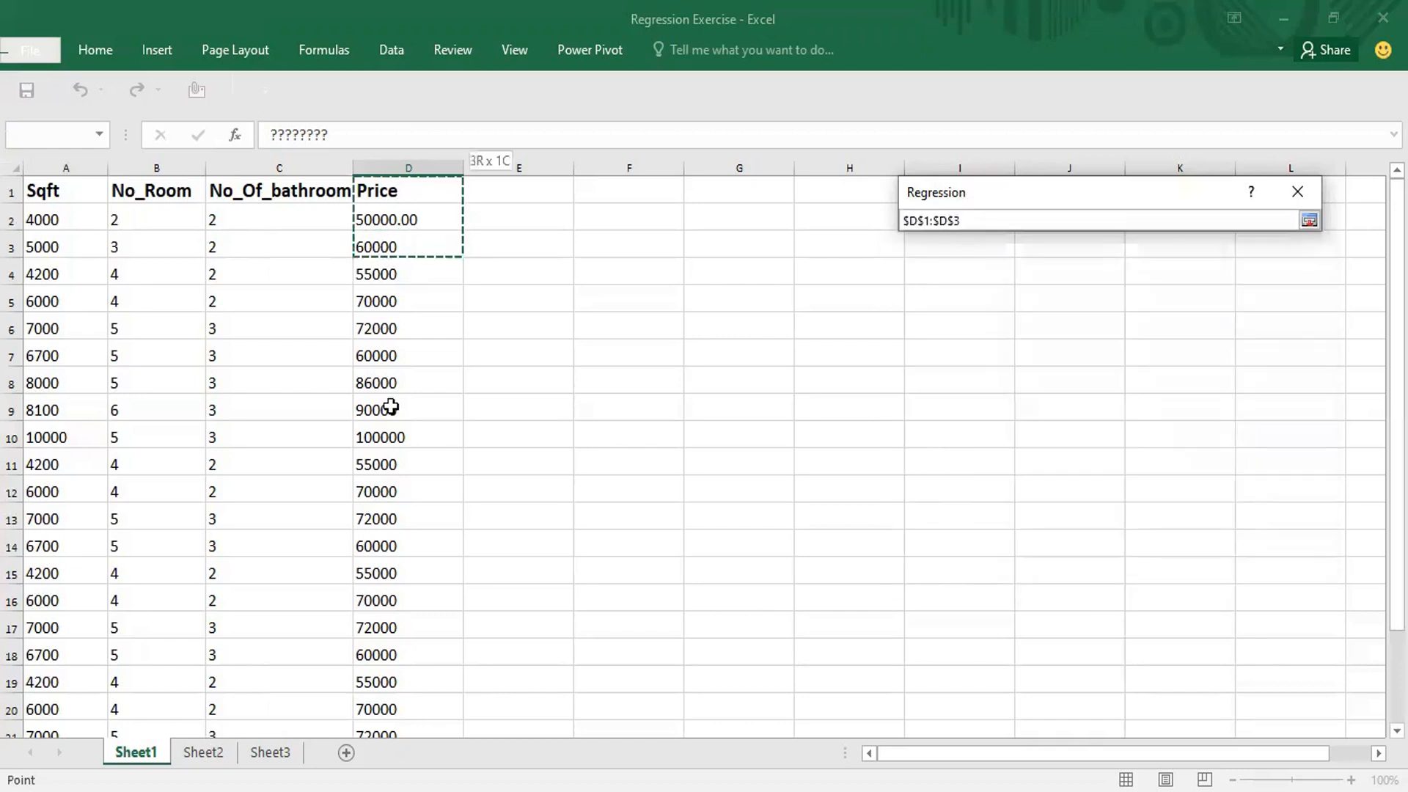
{"action": "left_click", "coordinate": [558, 328]}
{"action": "left_click", "coordinate": [407, 193]}
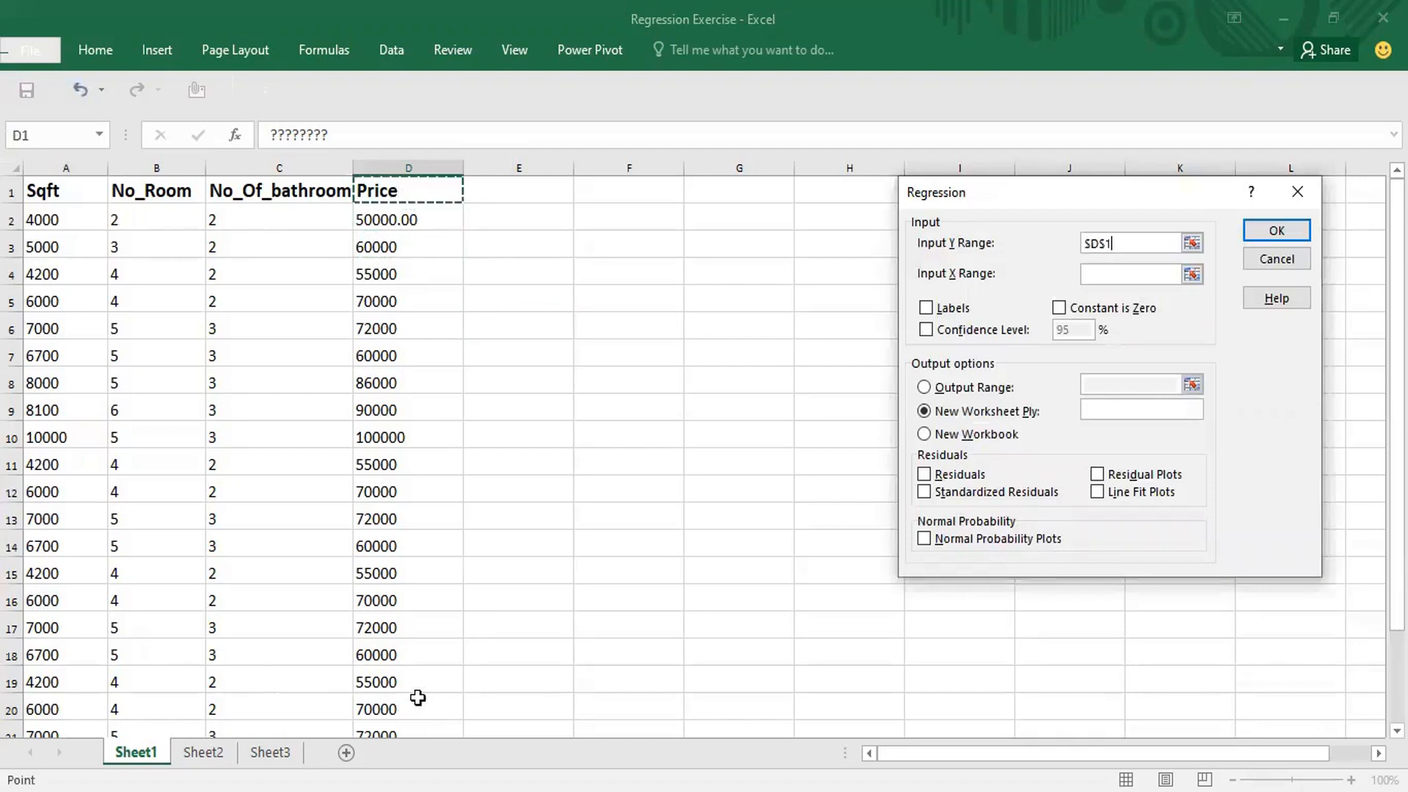
{"action": "key", "text": "ctrl+shift+Down"}
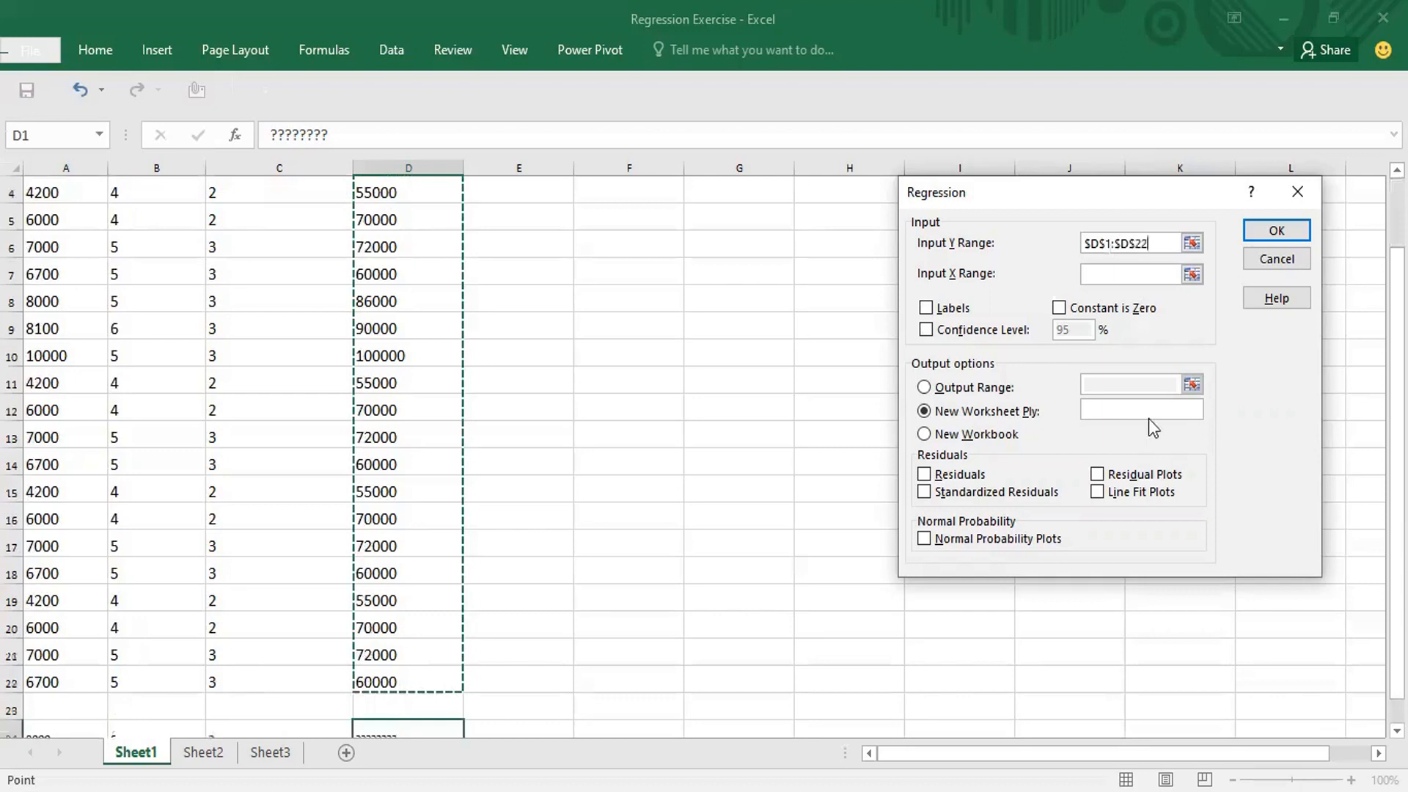
Set the regression's X input range to the Sqft, No_Room and No_Of_bathroom columns including headers, $A$1:$C$22
{"action": "left_click", "coordinate": [1101, 274]}
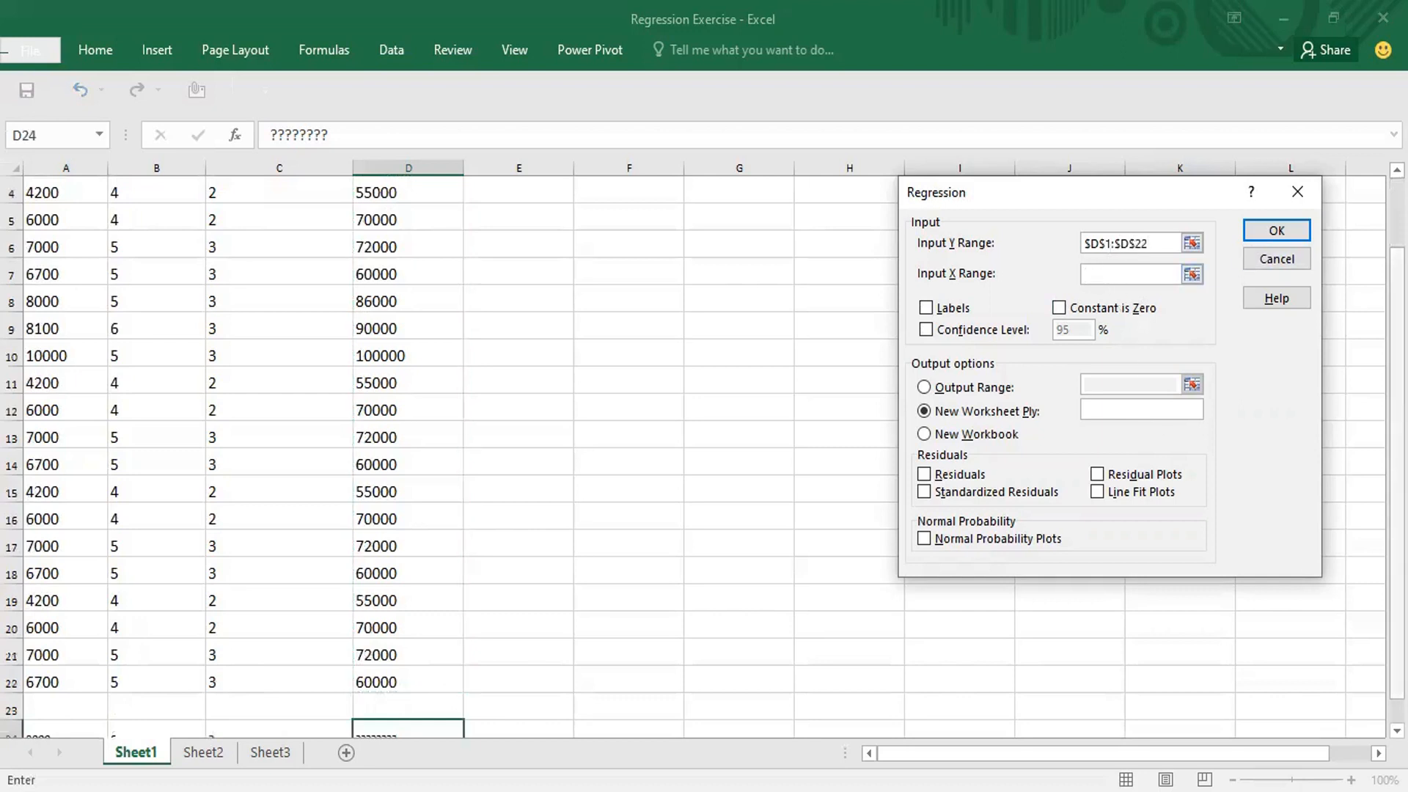
{"action": "scroll", "coordinate": [1353, 321], "scroll_direction": "up", "scroll_amount": 1}
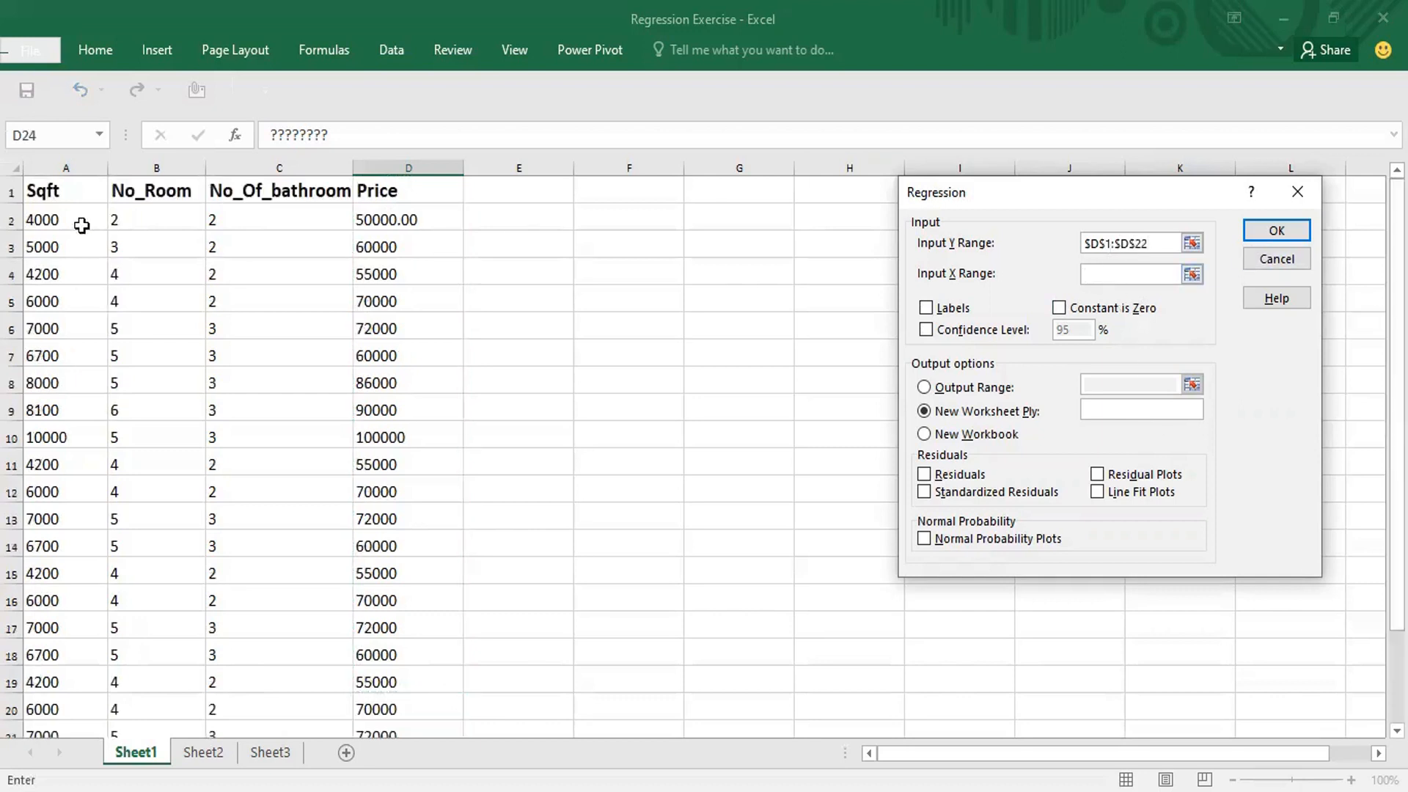
{"action": "left_click", "coordinate": [42, 190]}
{"action": "left_click_drag", "start_coordinate": [43, 189], "coordinate": [234, 706]}
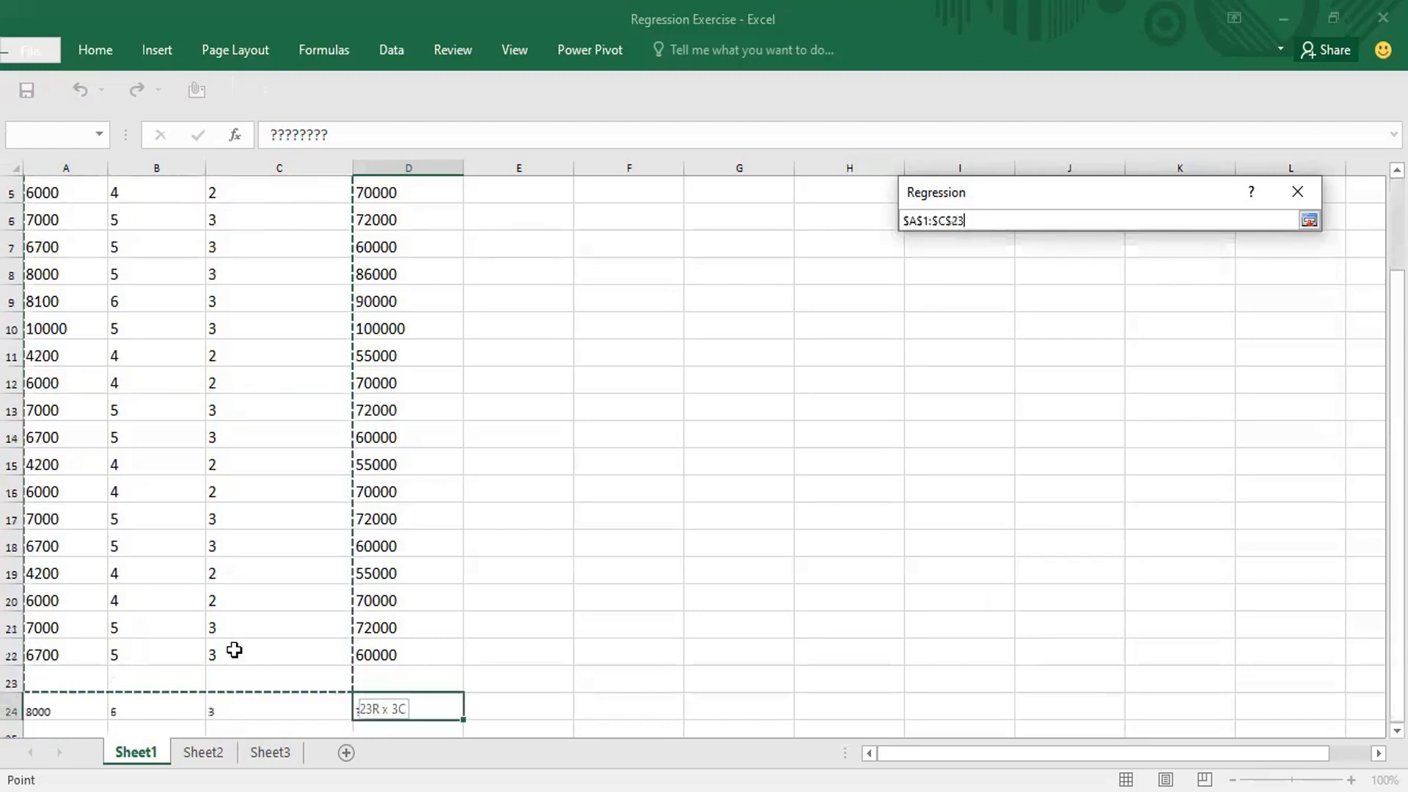
{"action": "left_click_drag", "start_coordinate": [234, 650], "coordinate": [235, 652]}
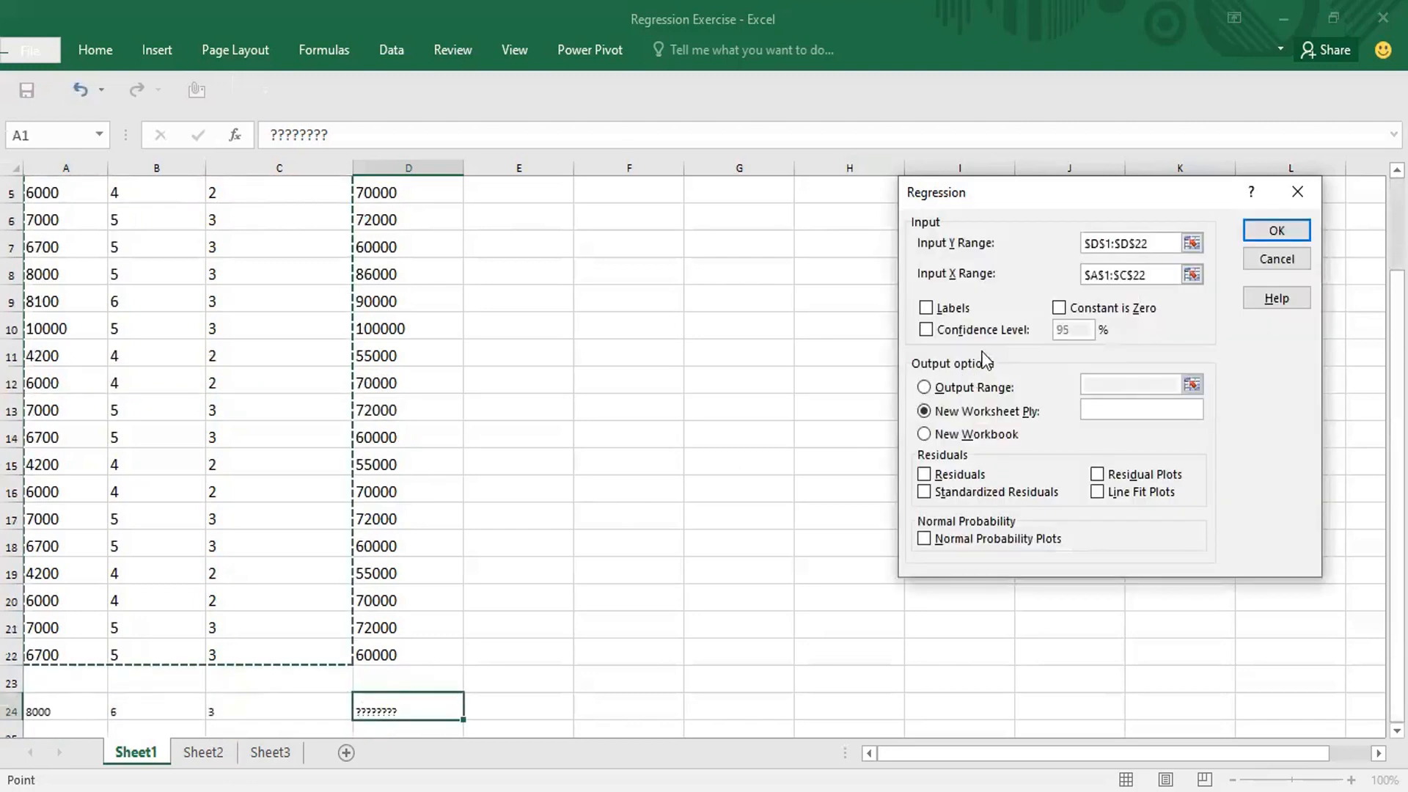
Enable Labels and the 95% Confidence Level, and run the regression with its output on a new worksheet
{"action": "left_click", "coordinate": [926, 308]}
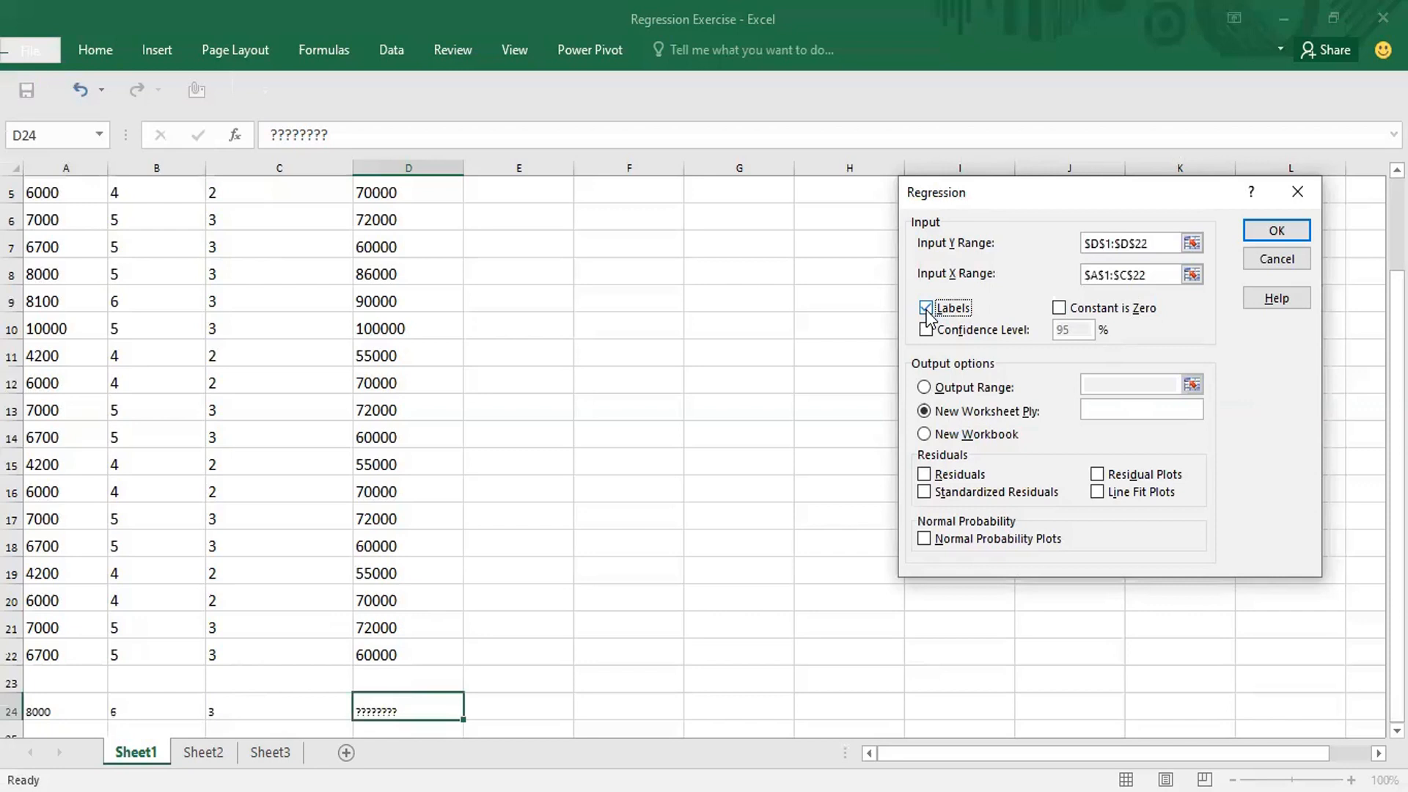
{"action": "left_click", "coordinate": [926, 330]}
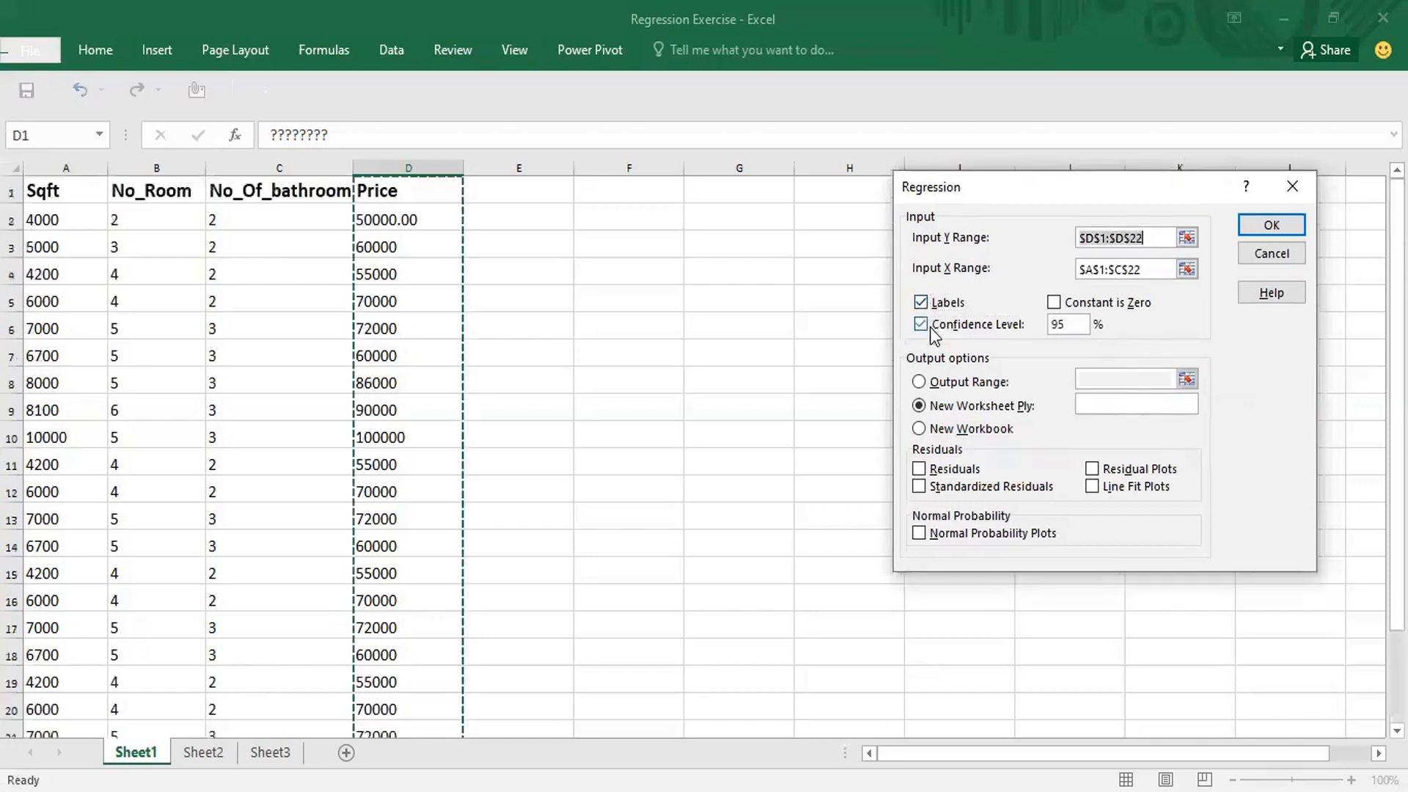
{"action": "left_click", "coordinate": [926, 330]}
{"action": "left_click", "coordinate": [1276, 225]}
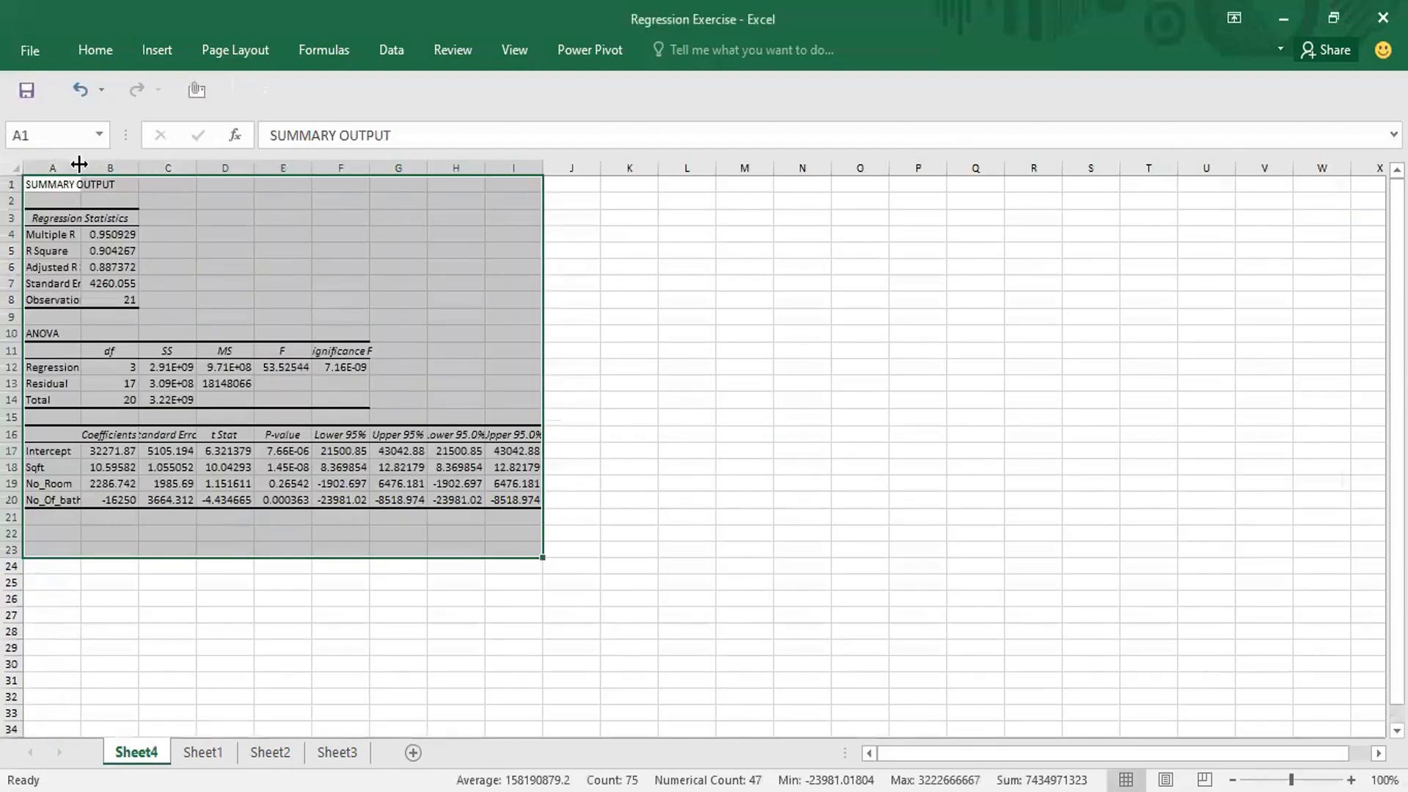
Widen columns A and B of the regression output so the row labels and coefficients are fully readable
{"action": "left_click_drag", "start_coordinate": [79, 163], "coordinate": [293, 162]}
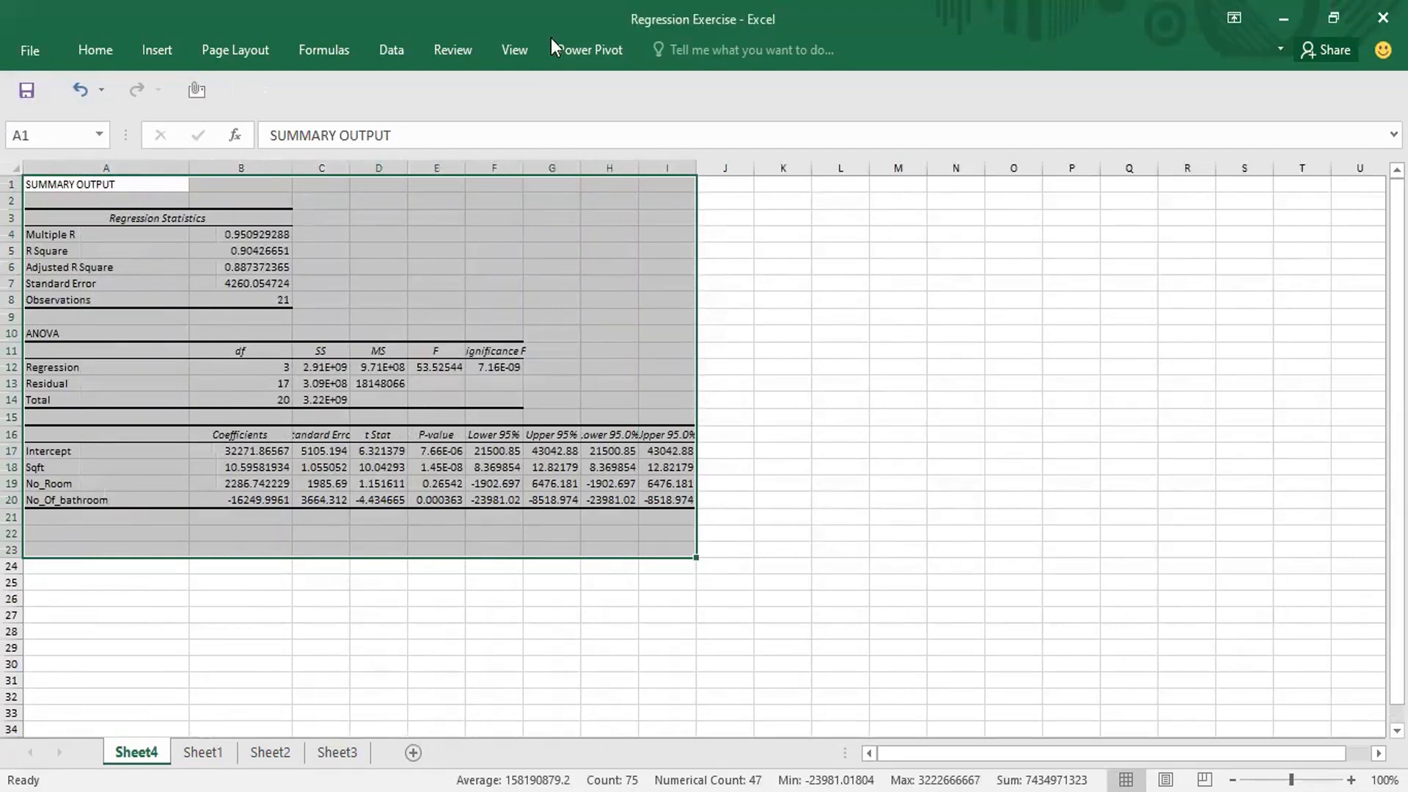
{"action": "key", "text": "alt+Tab"}
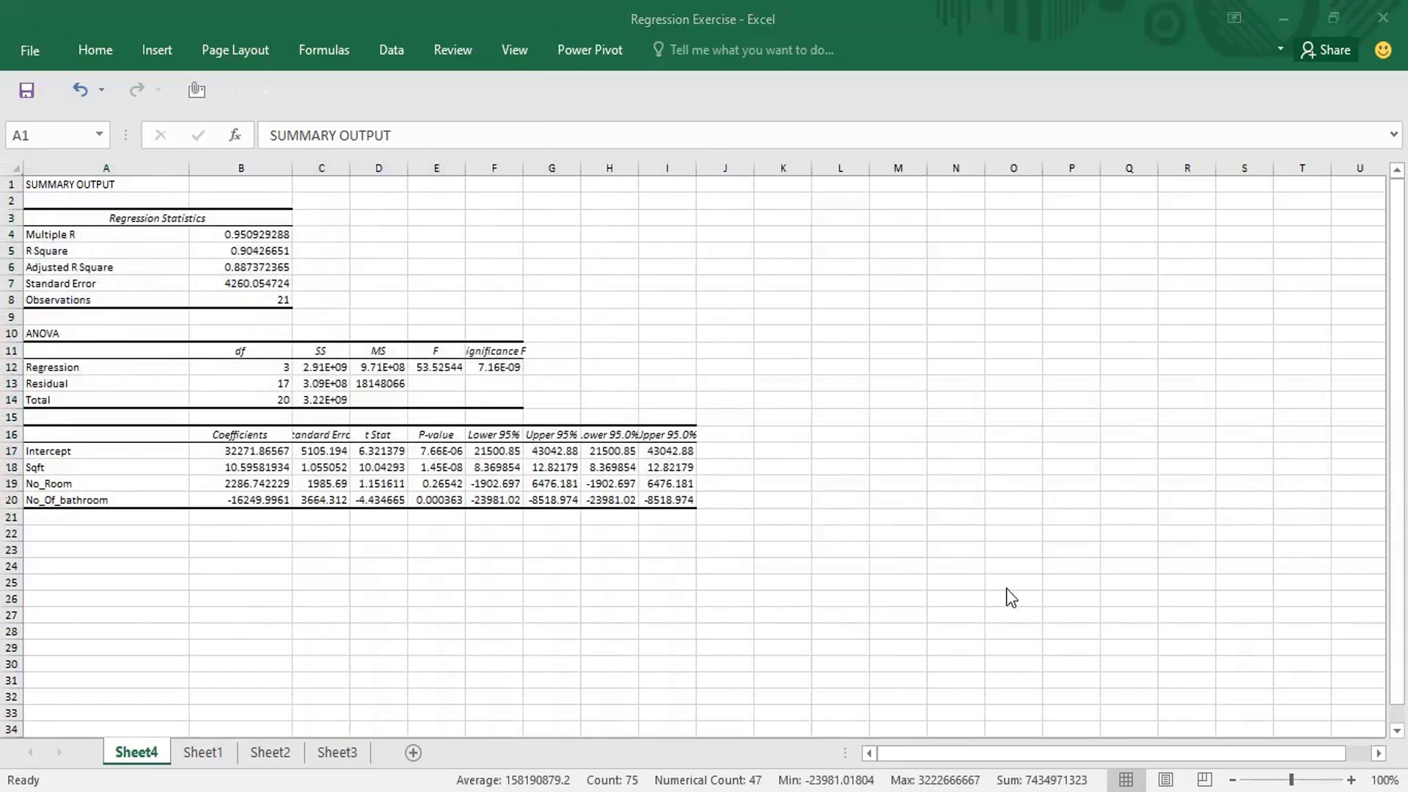
{"action": "left_click", "coordinate": [291, 167]}
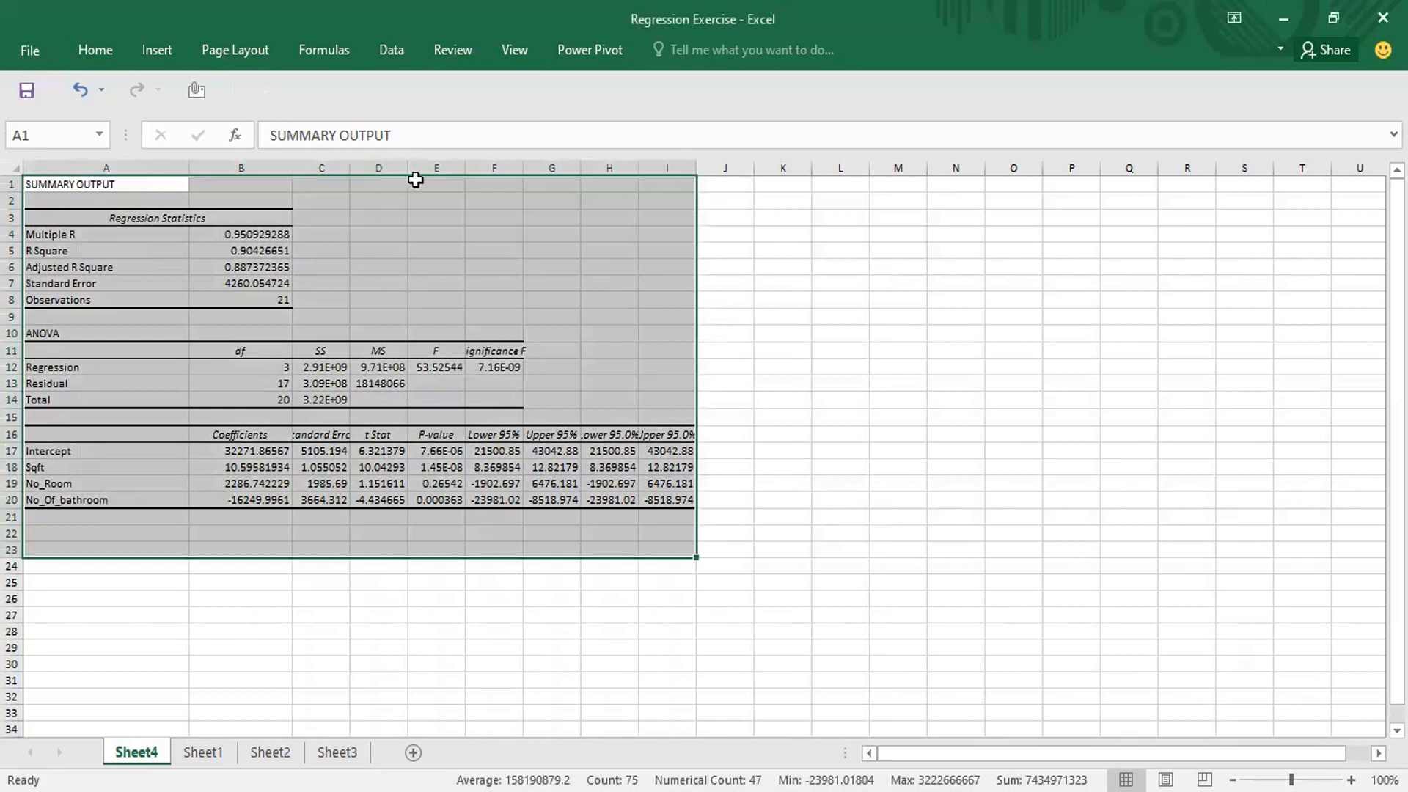
{"action": "left_click", "coordinate": [316, 186]}
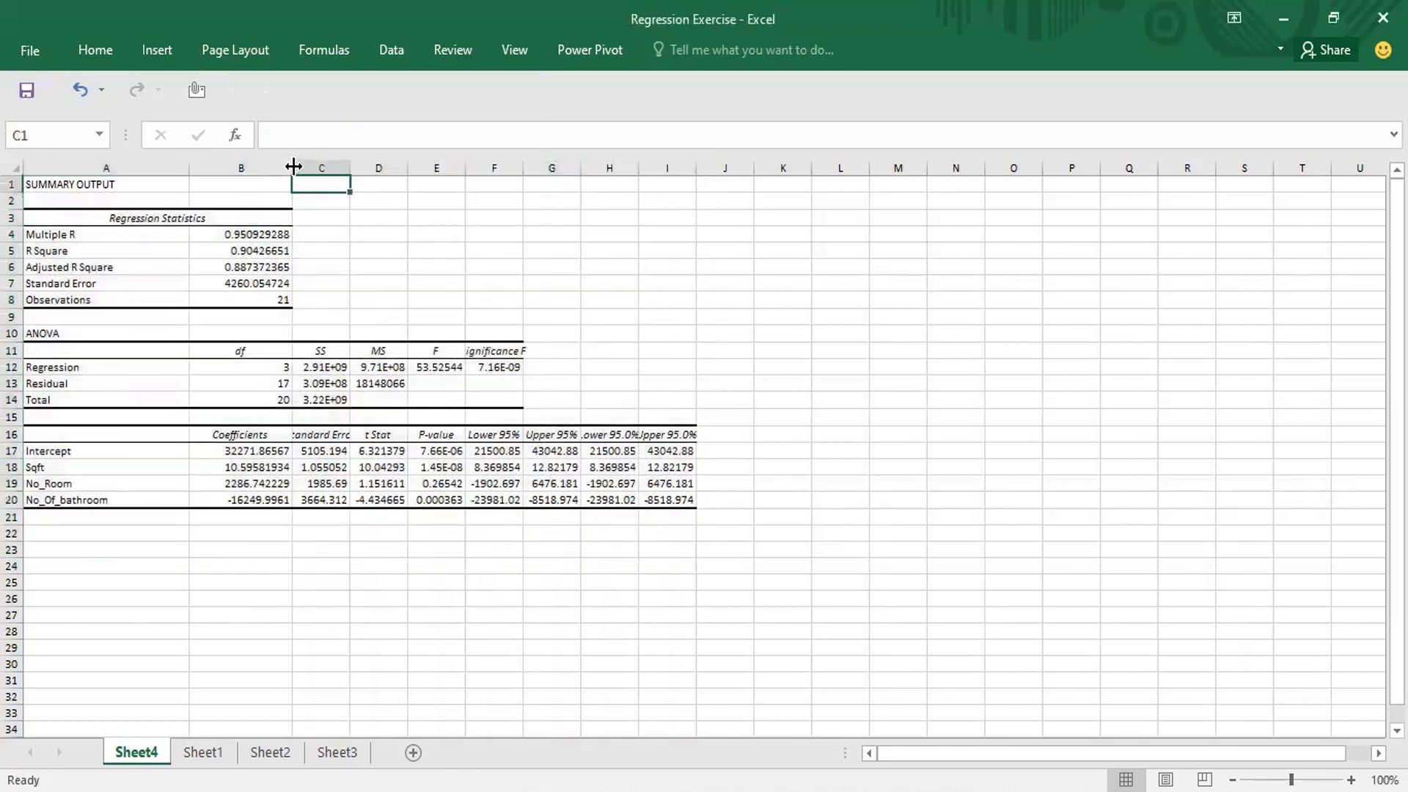
{"action": "left_click_drag", "start_coordinate": [291, 172], "coordinate": [513, 173]}
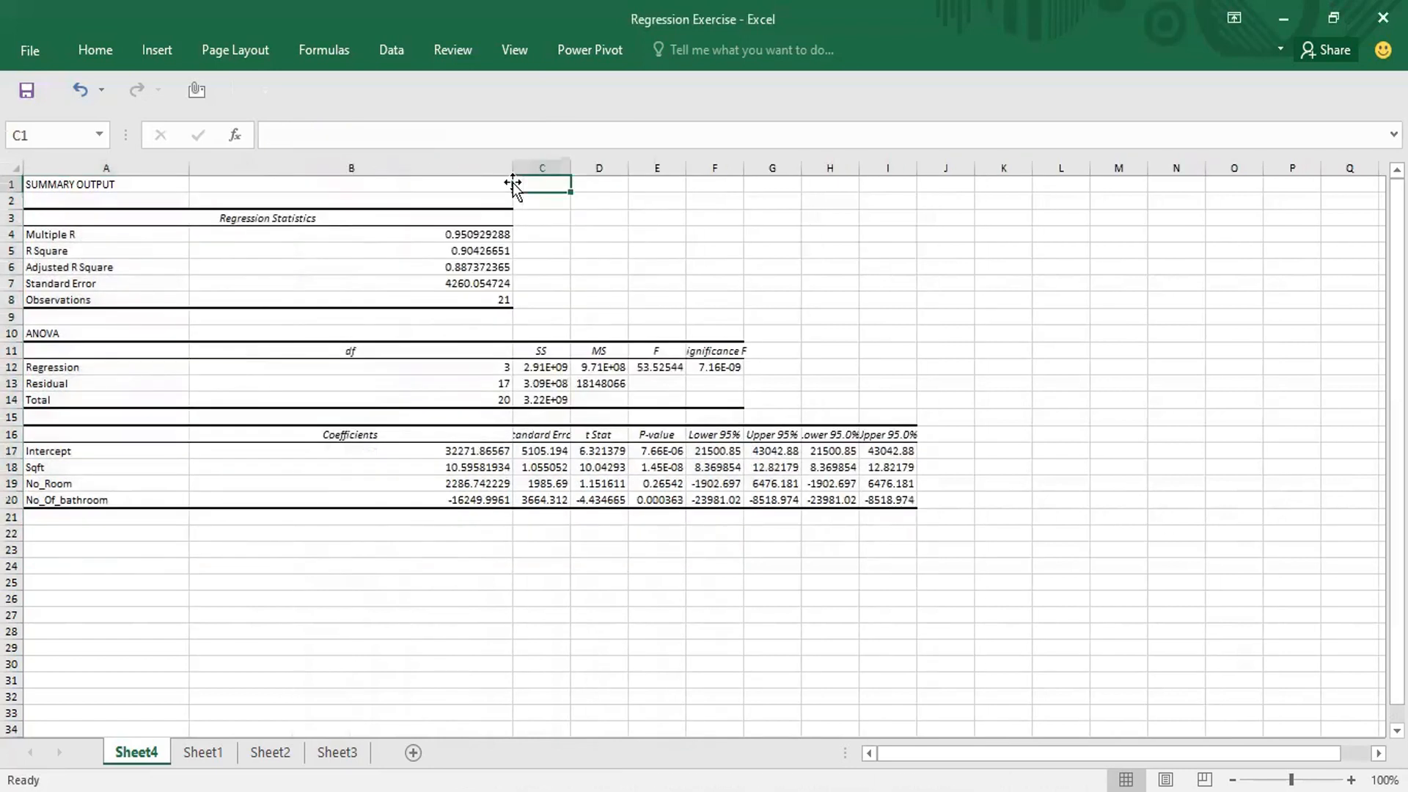
Examine the coefficients, Adjusted R Square and Significance F in the regression summary output
{"action": "left_click_drag", "start_coordinate": [473, 447], "coordinate": [478, 501]}
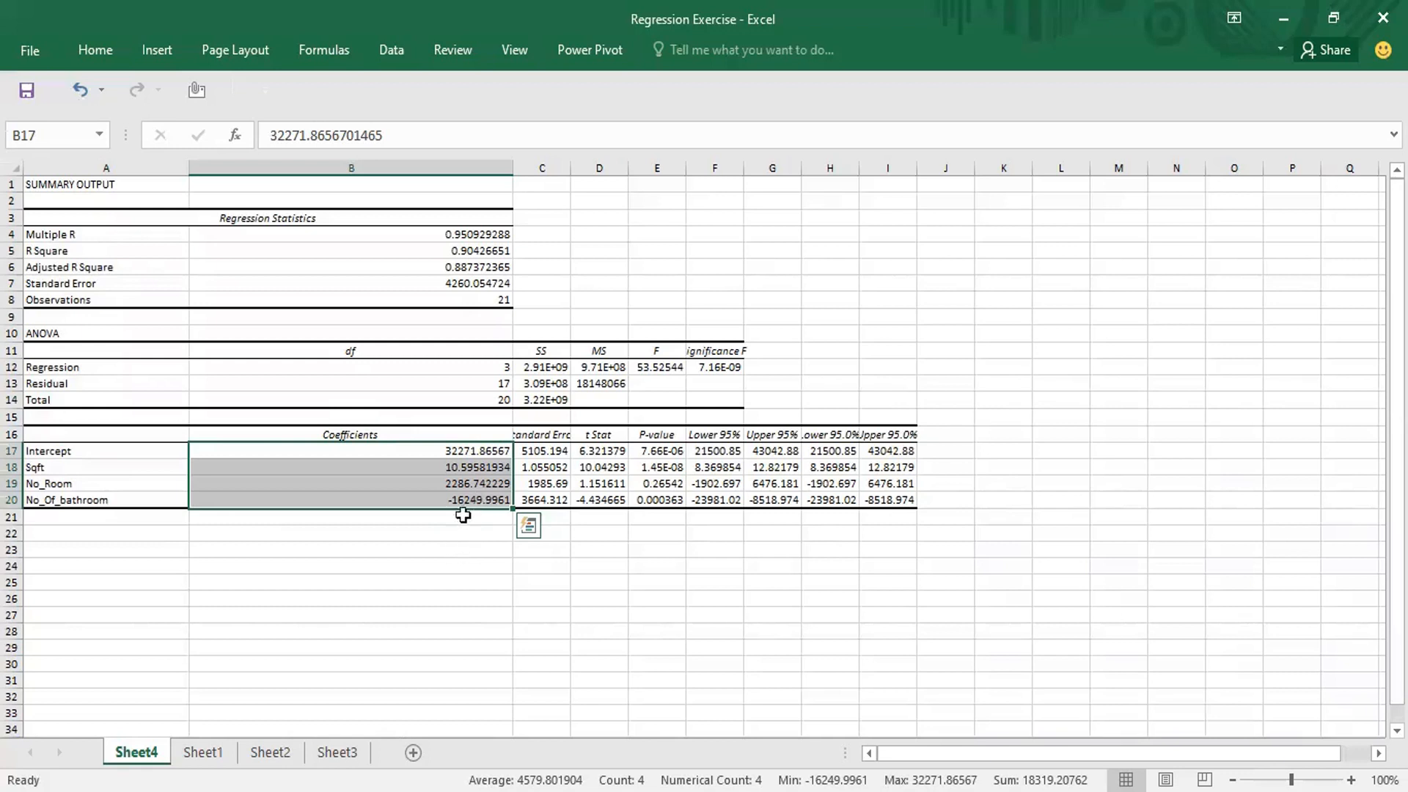
{"action": "left_click", "coordinate": [456, 265]}
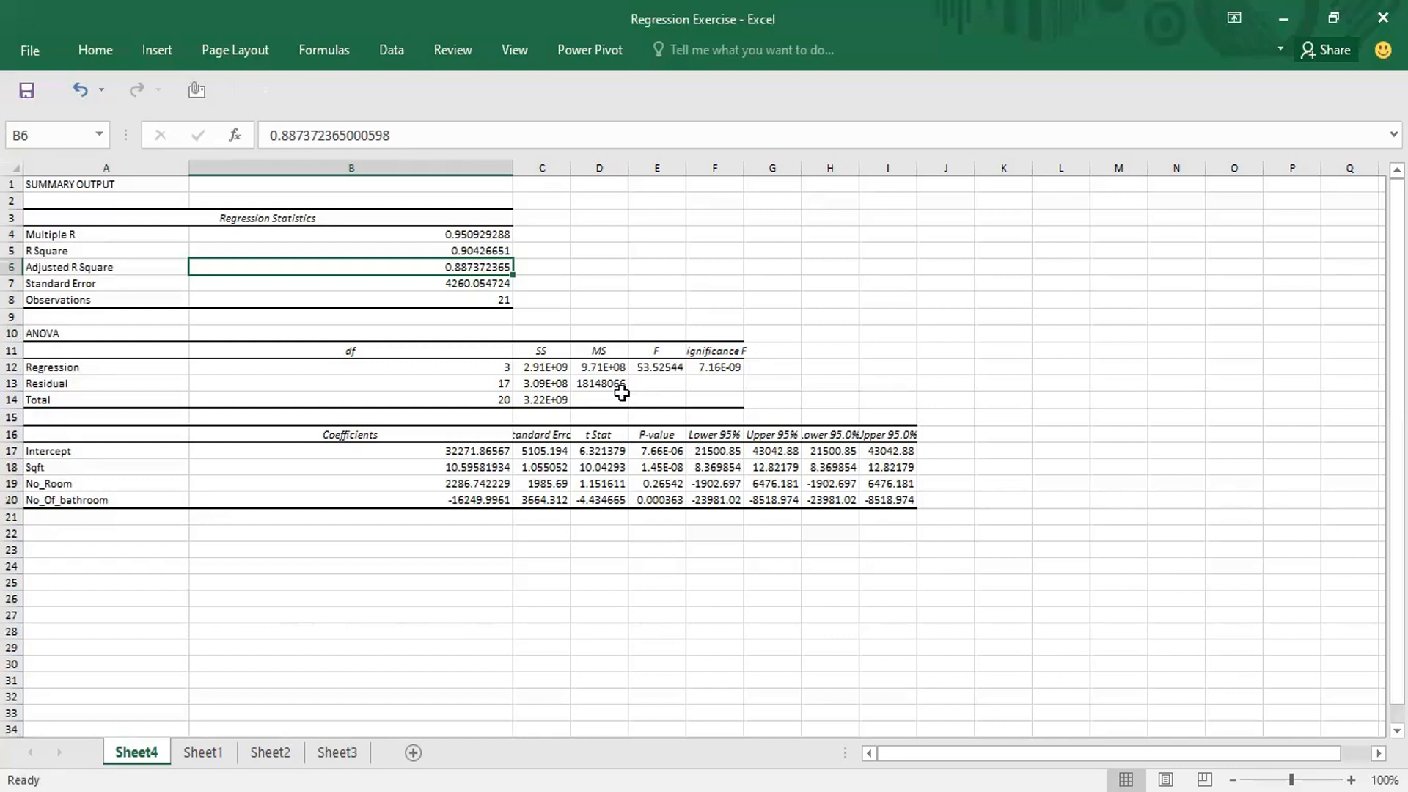
{"action": "left_click", "coordinate": [728, 351]}
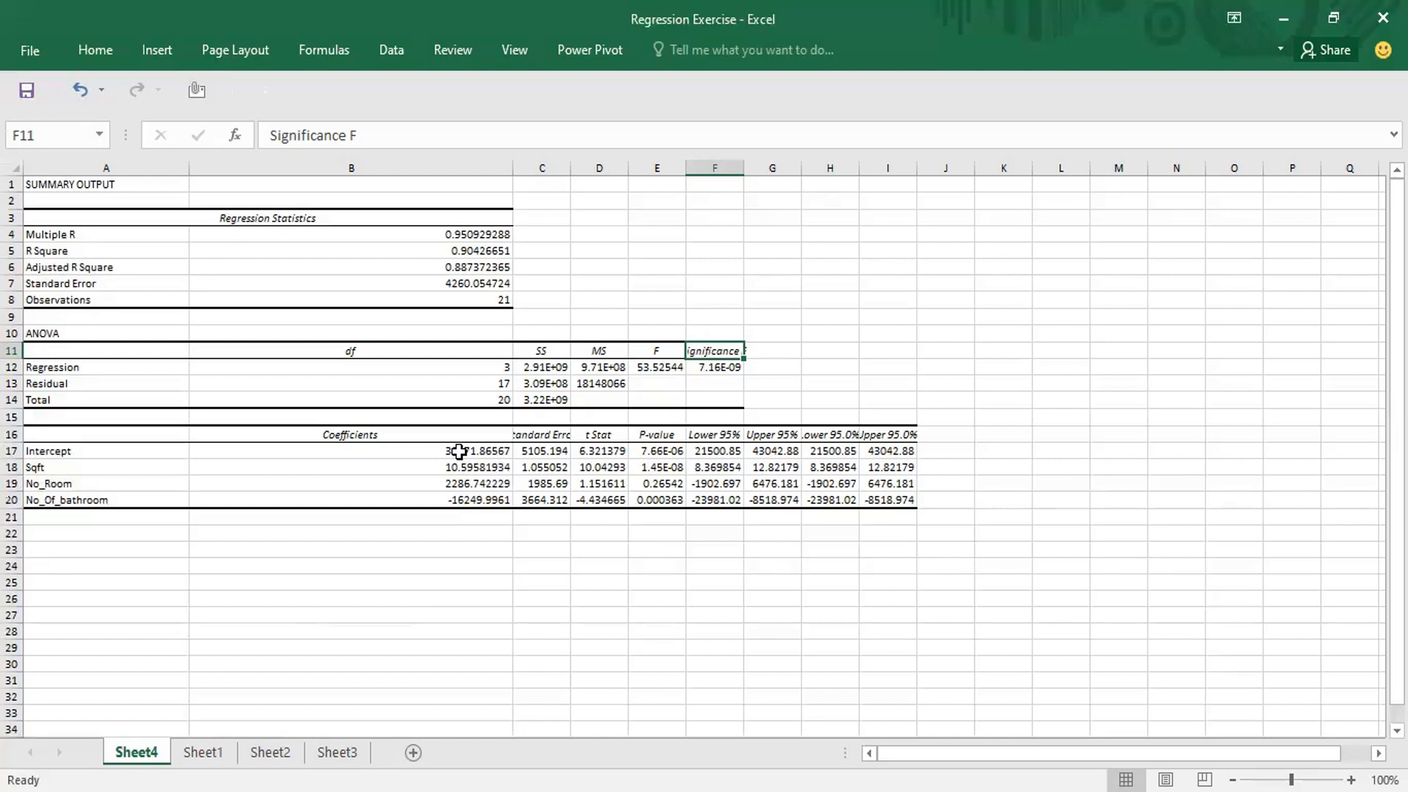
Enter the text "Price =" in cell E26 below the coefficients table
{"action": "left_click", "coordinate": [671, 602]}
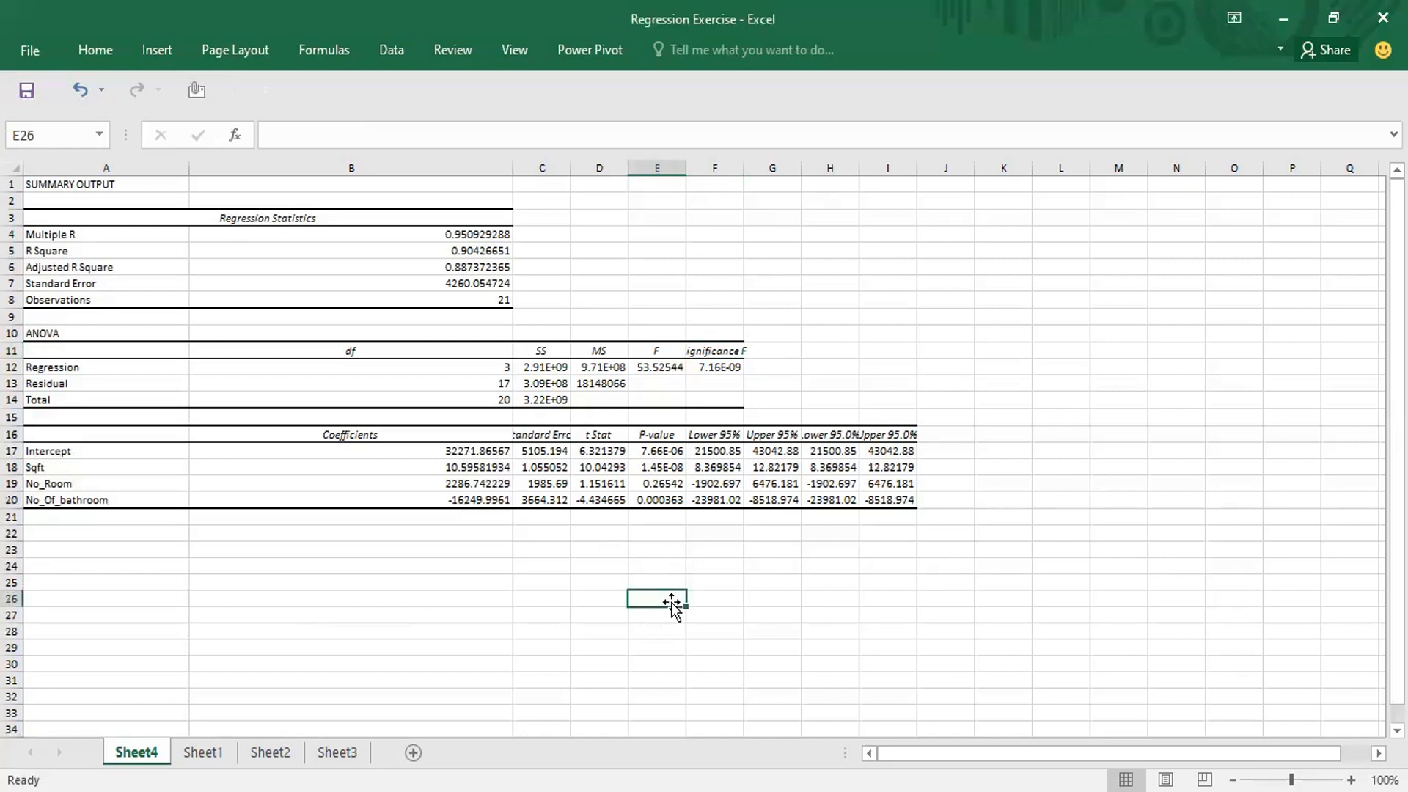
{"action": "type", "text": "Price"}
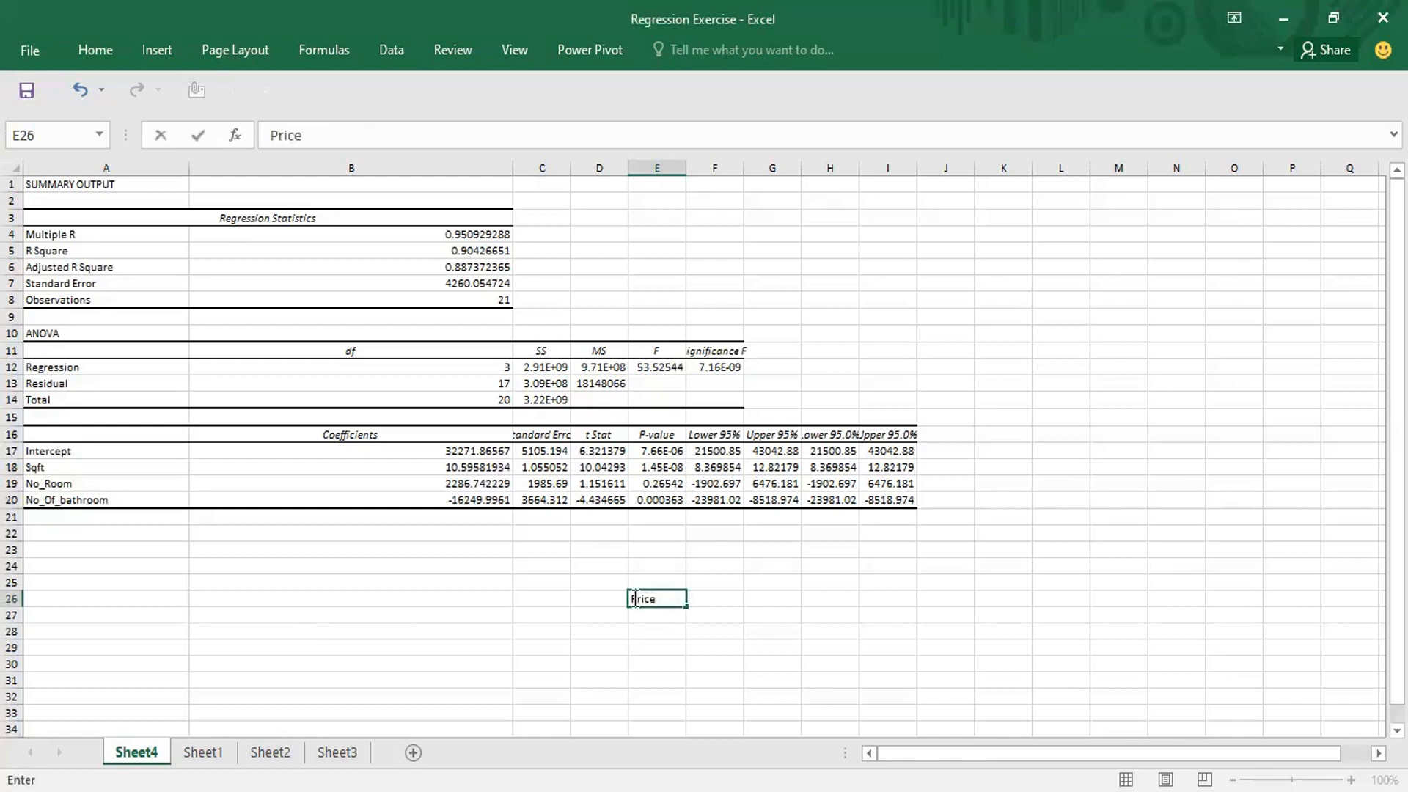
{"action": "left_click_drag", "start_coordinate": [631, 598], "coordinate": [645, 597]}
{"action": "left_click", "coordinate": [671, 597]}
{"action": "type", "text": "="}
{"action": "left_click", "coordinate": [486, 451]}
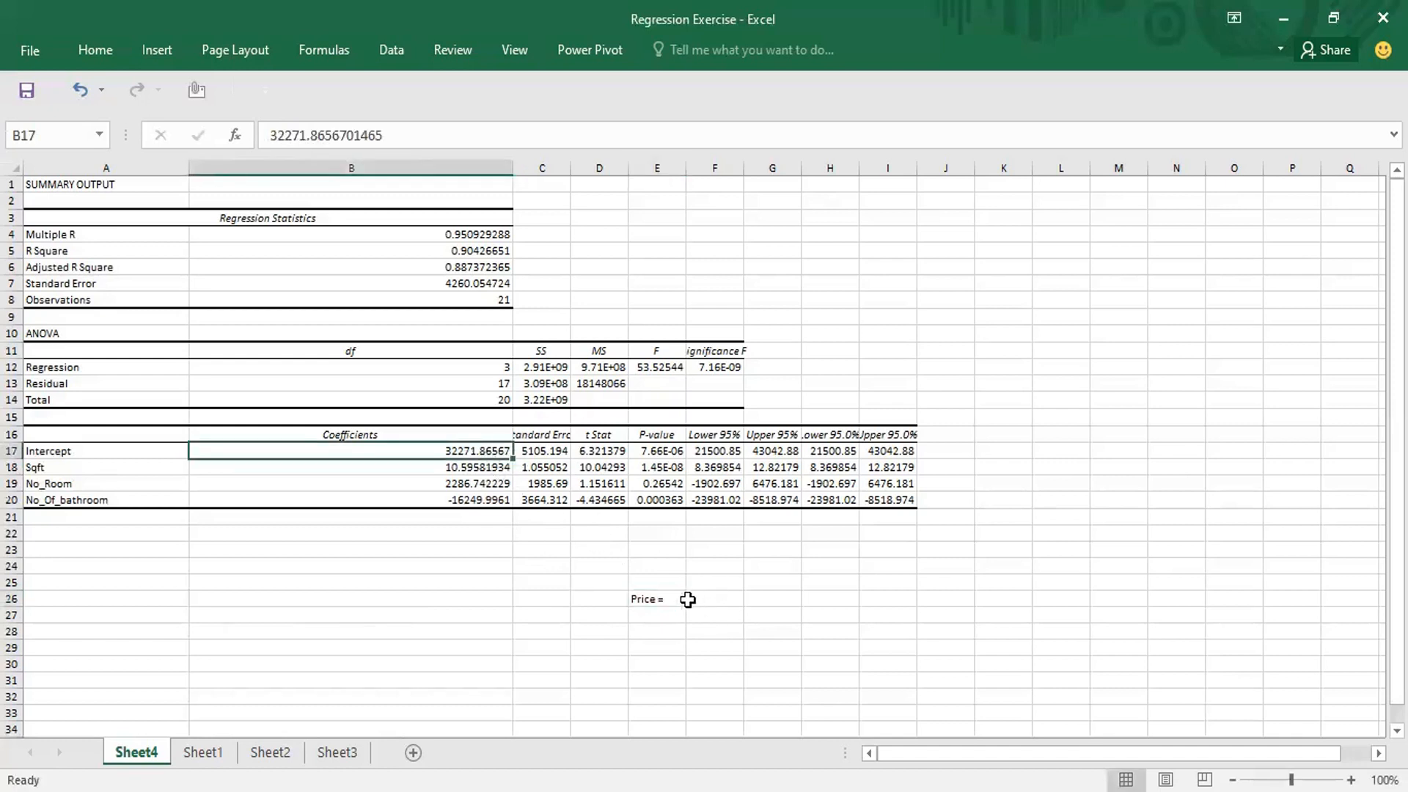
Complete the text in E26 with the regression equation: Price =32271 +10.59*Sqft+2286*Rooms-16249.99*BR
{"action": "left_click", "coordinate": [652, 600]}
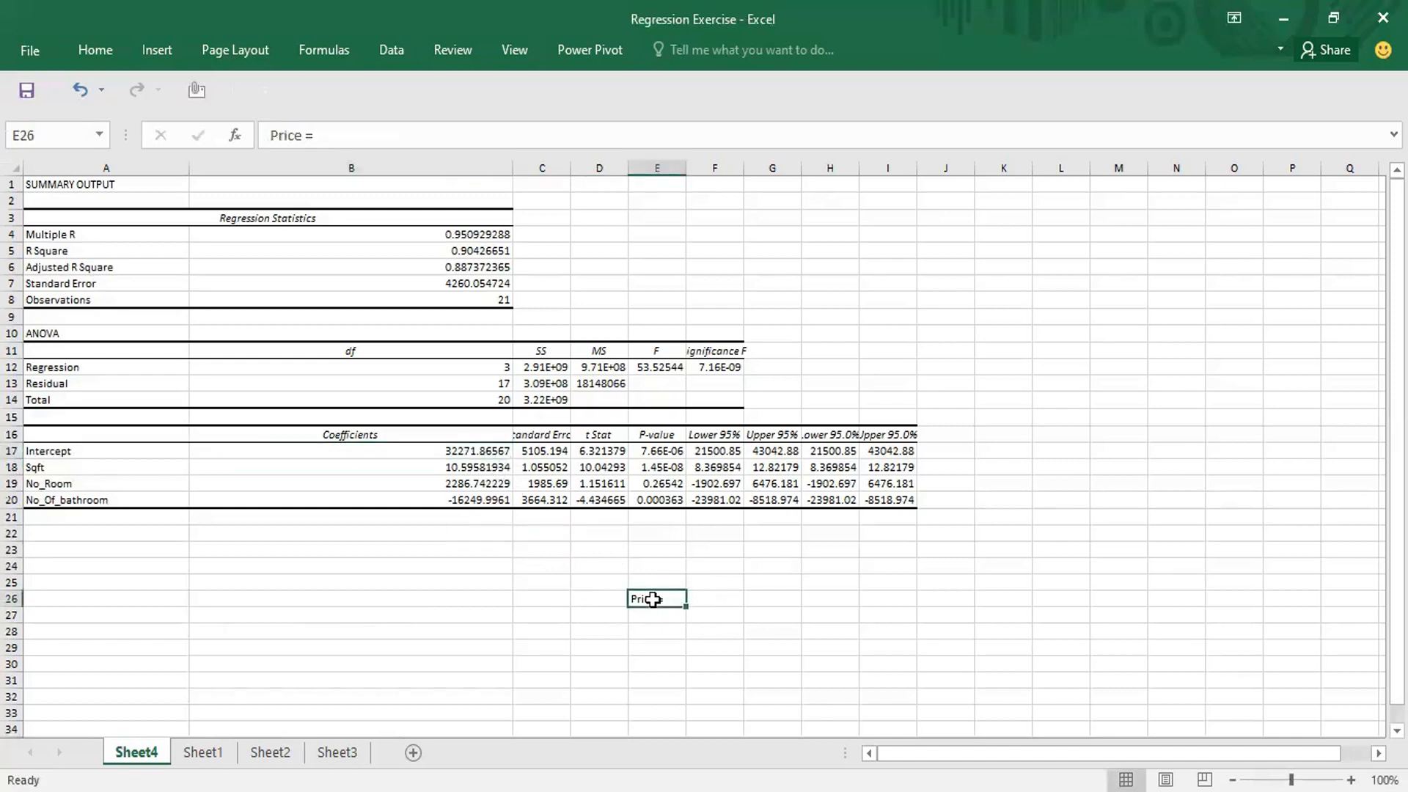
{"action": "left_click", "coordinate": [431, 135]}
{"action": "type", "text": "3"}
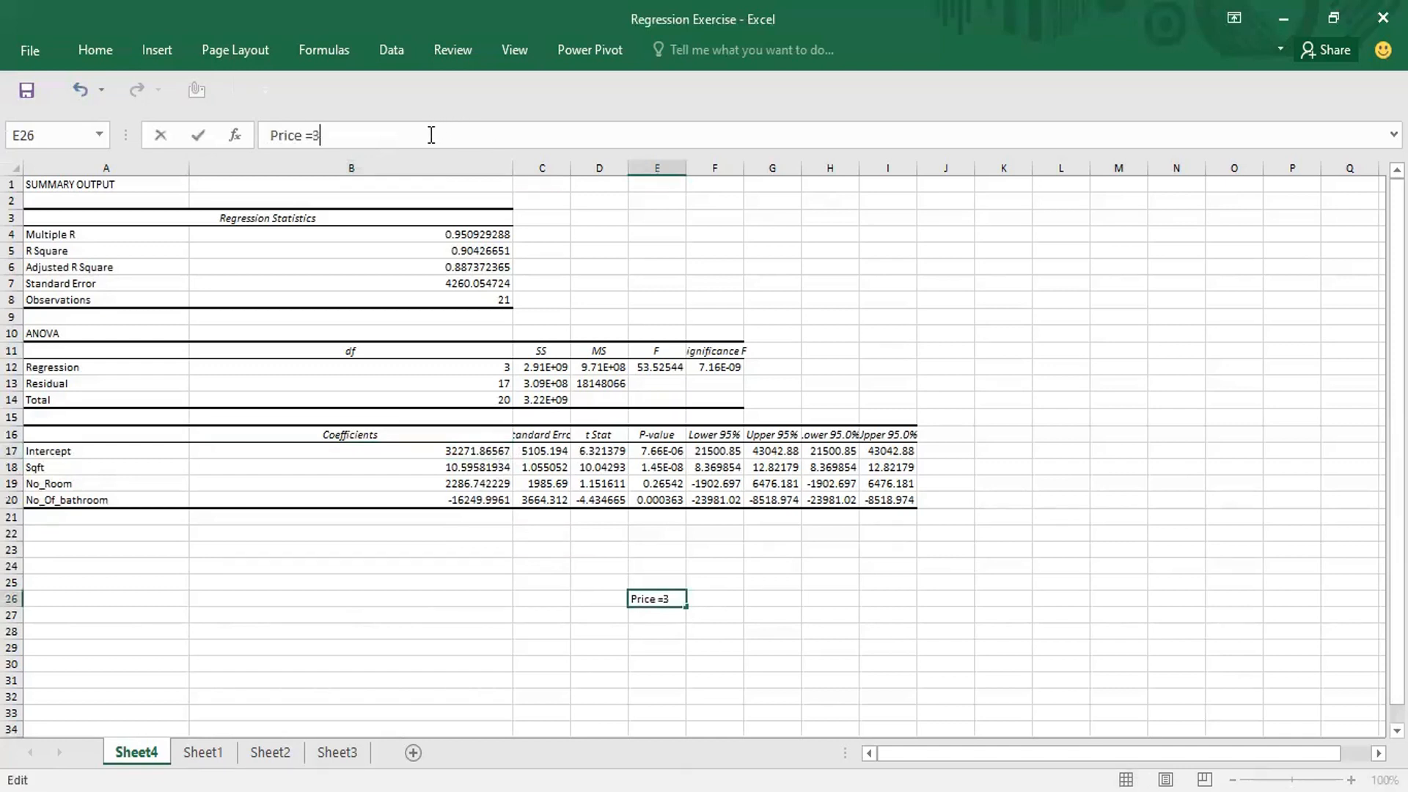
{"action": "type", "text": "2271 +10.59"}
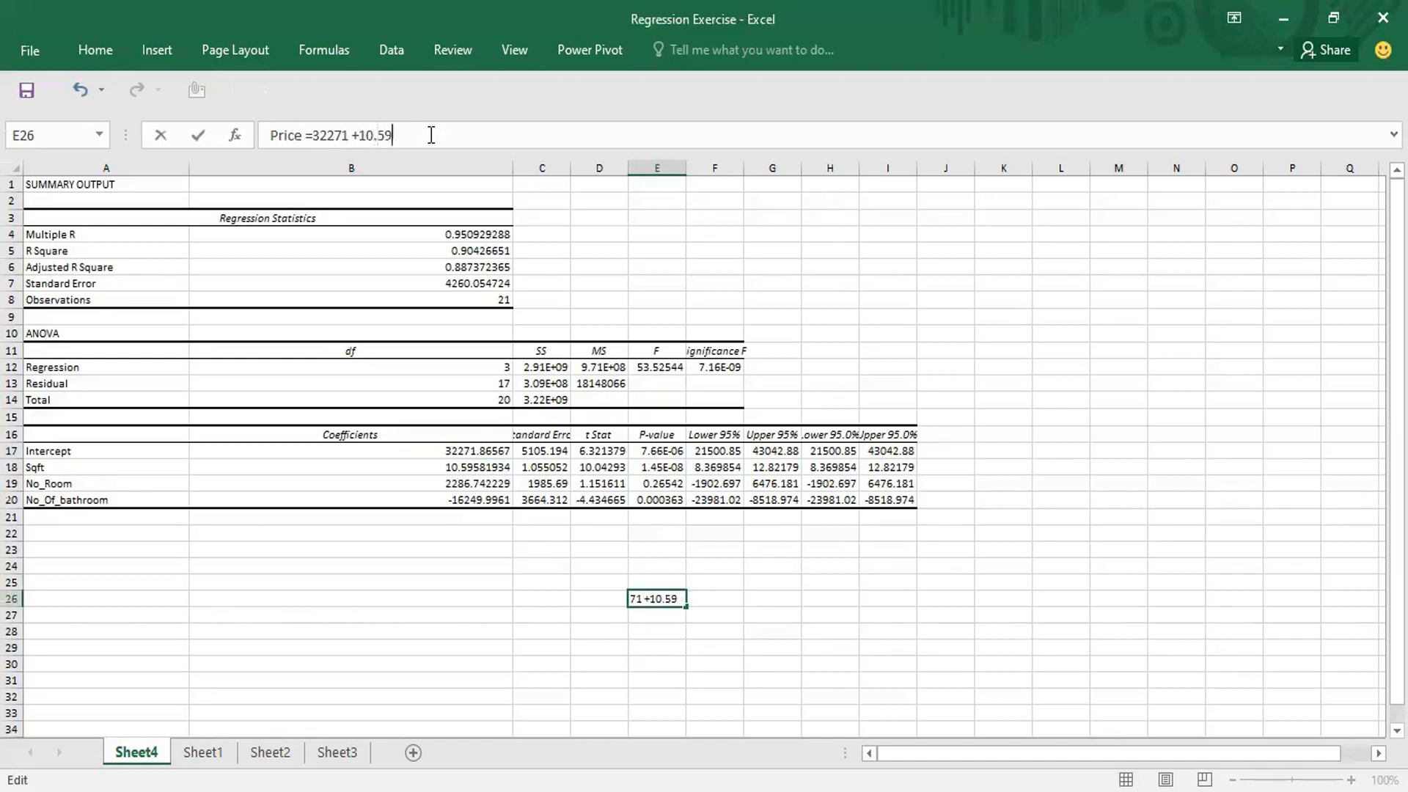
{"action": "type", "text": "*Sqft+2286*N"}
{"action": "key", "text": "BackSpace"}
{"action": "type", "text": "Rooms+"}
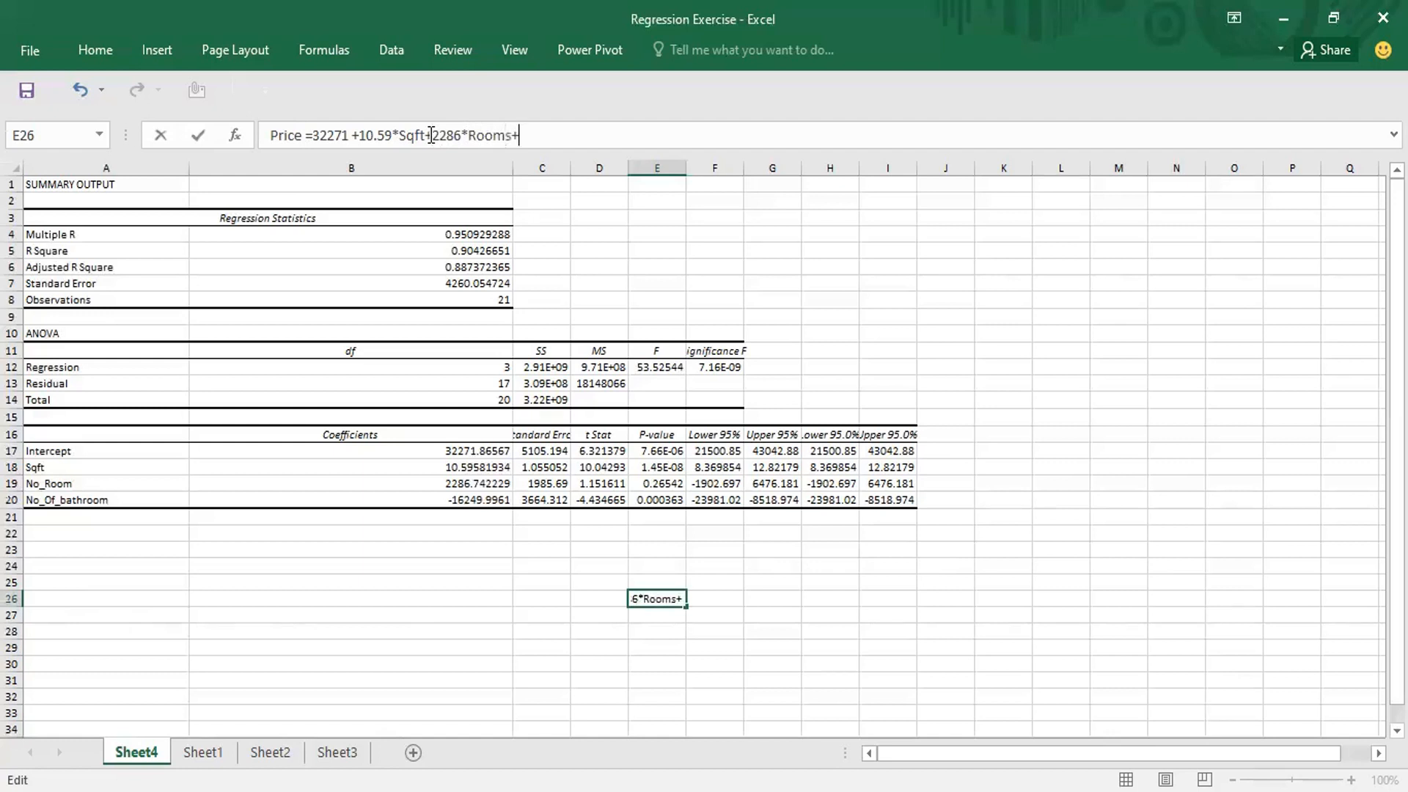
{"action": "key", "text": "BackSpace"}
{"action": "type", "text": "-16249.99*BR"}
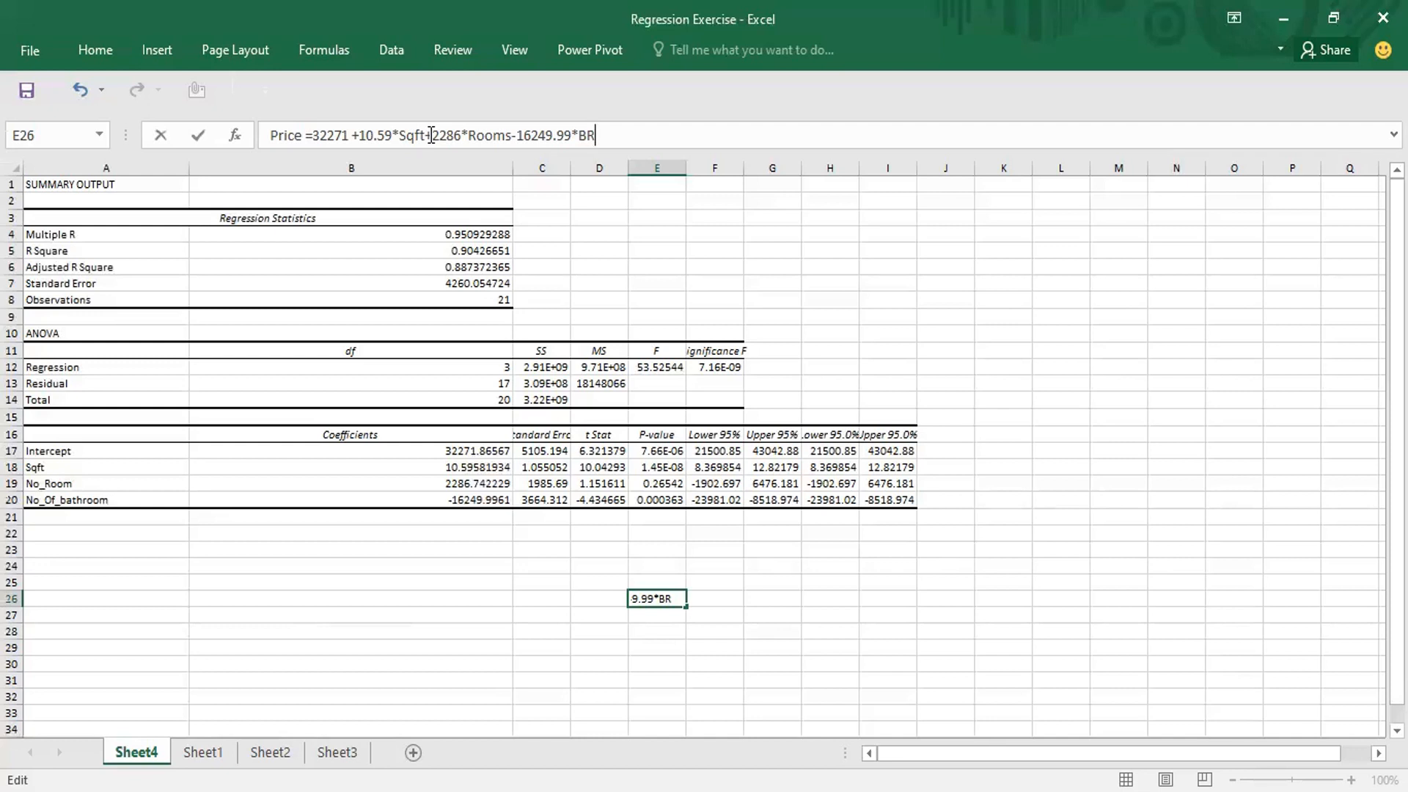
{"action": "left_click", "coordinate": [720, 676]}
Enlarge the regression equation's font to size 26 across E26:I27 and bring the whole equation into view
{"action": "left_click_drag", "start_coordinate": [638, 599], "coordinate": [894, 608]}
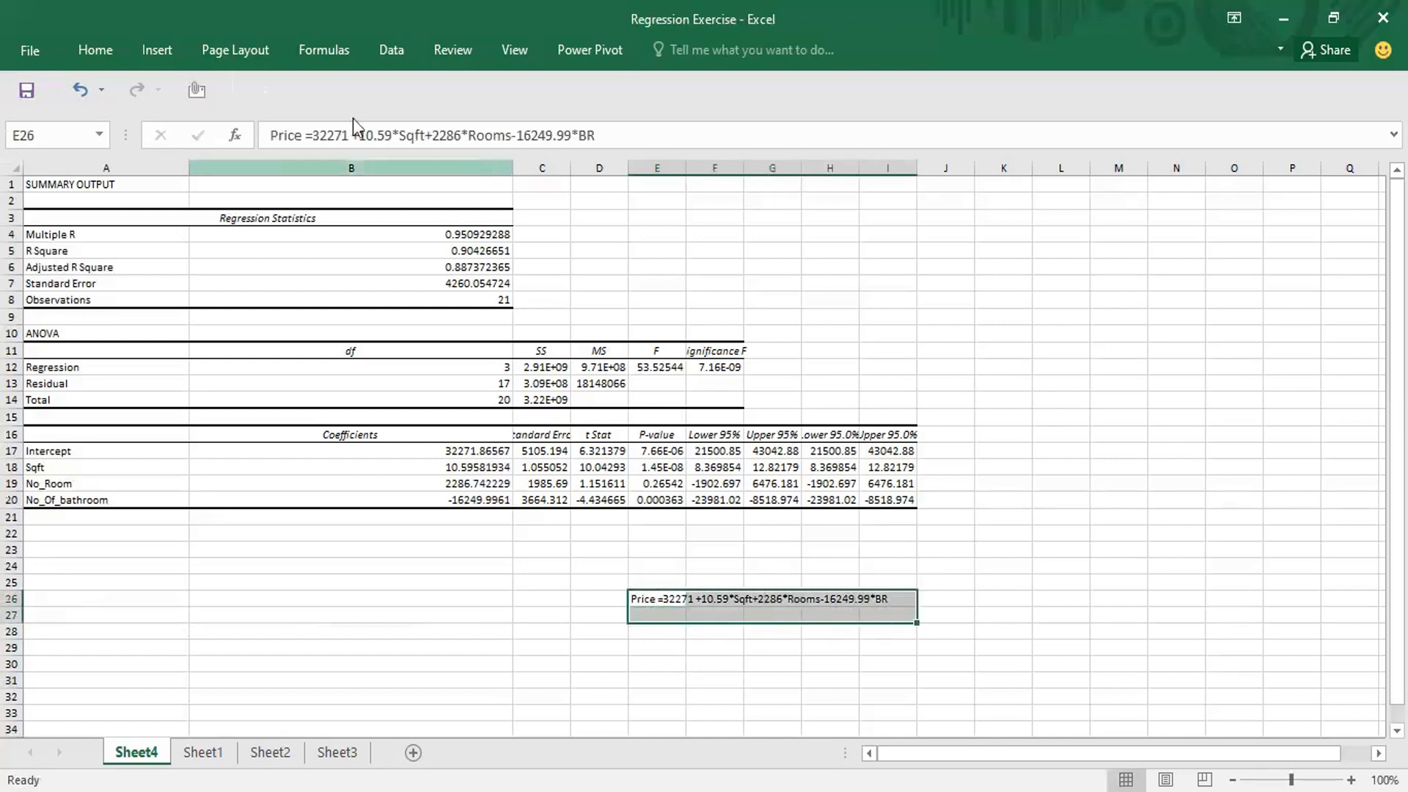
{"action": "left_click", "coordinate": [104, 51]}
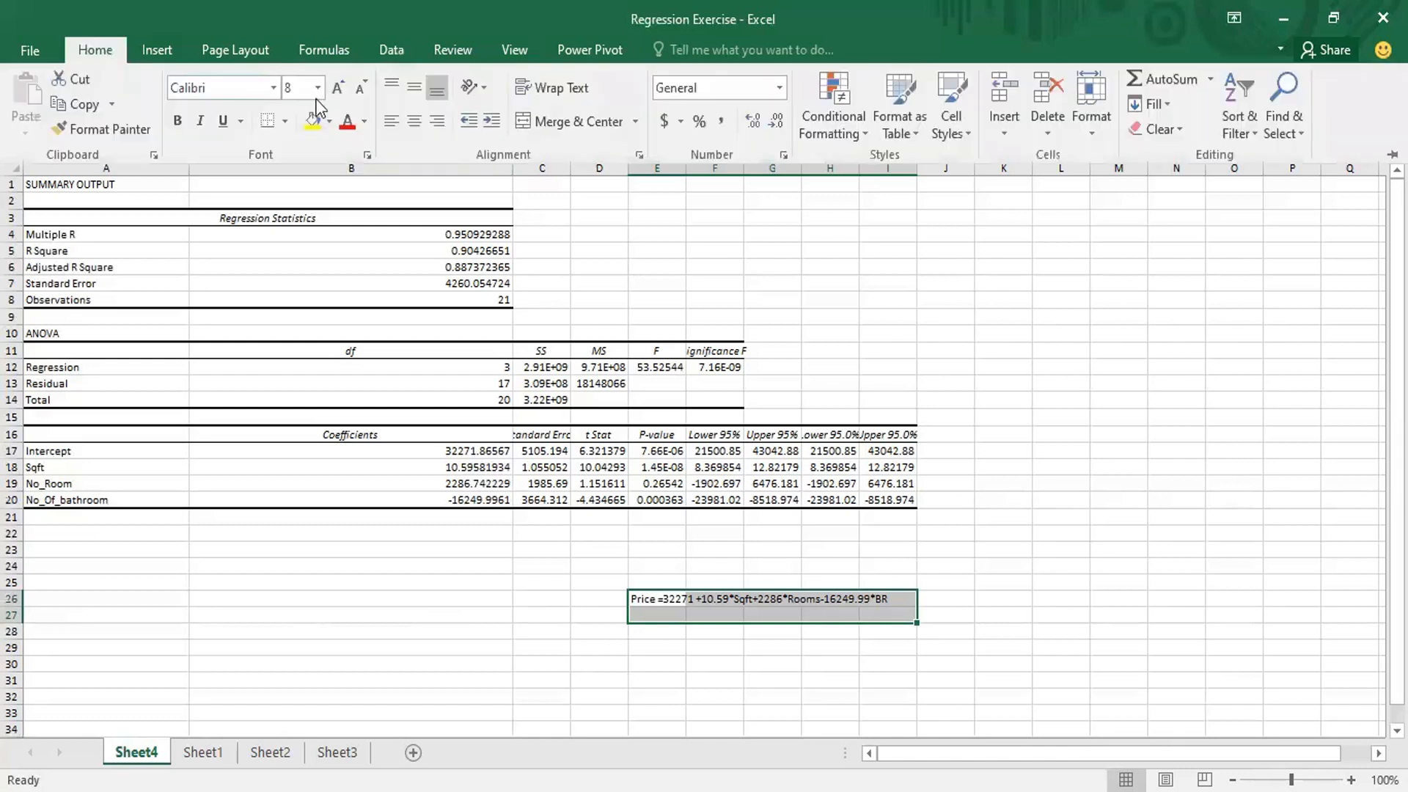
{"action": "left_click", "coordinate": [318, 91]}
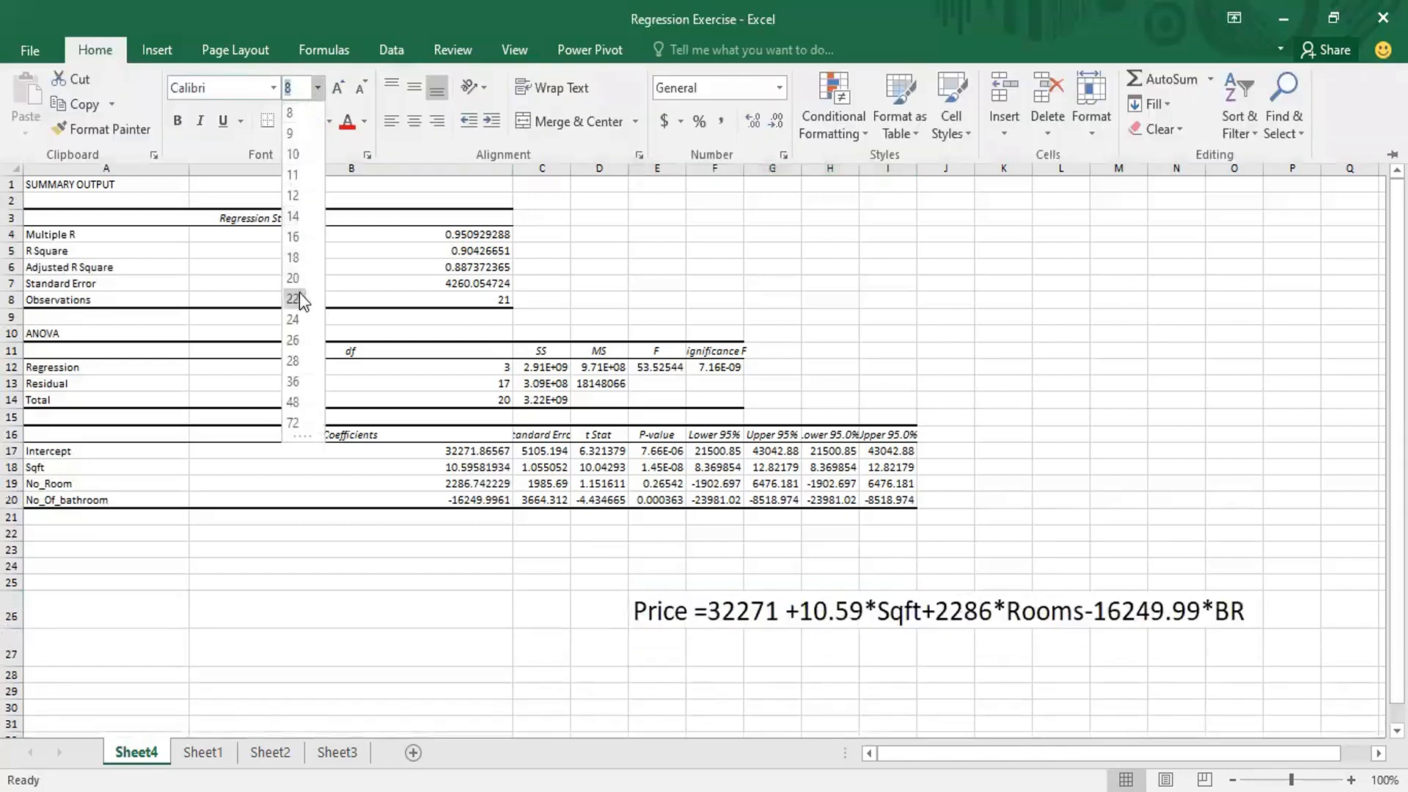
{"action": "left_click", "coordinate": [297, 339]}
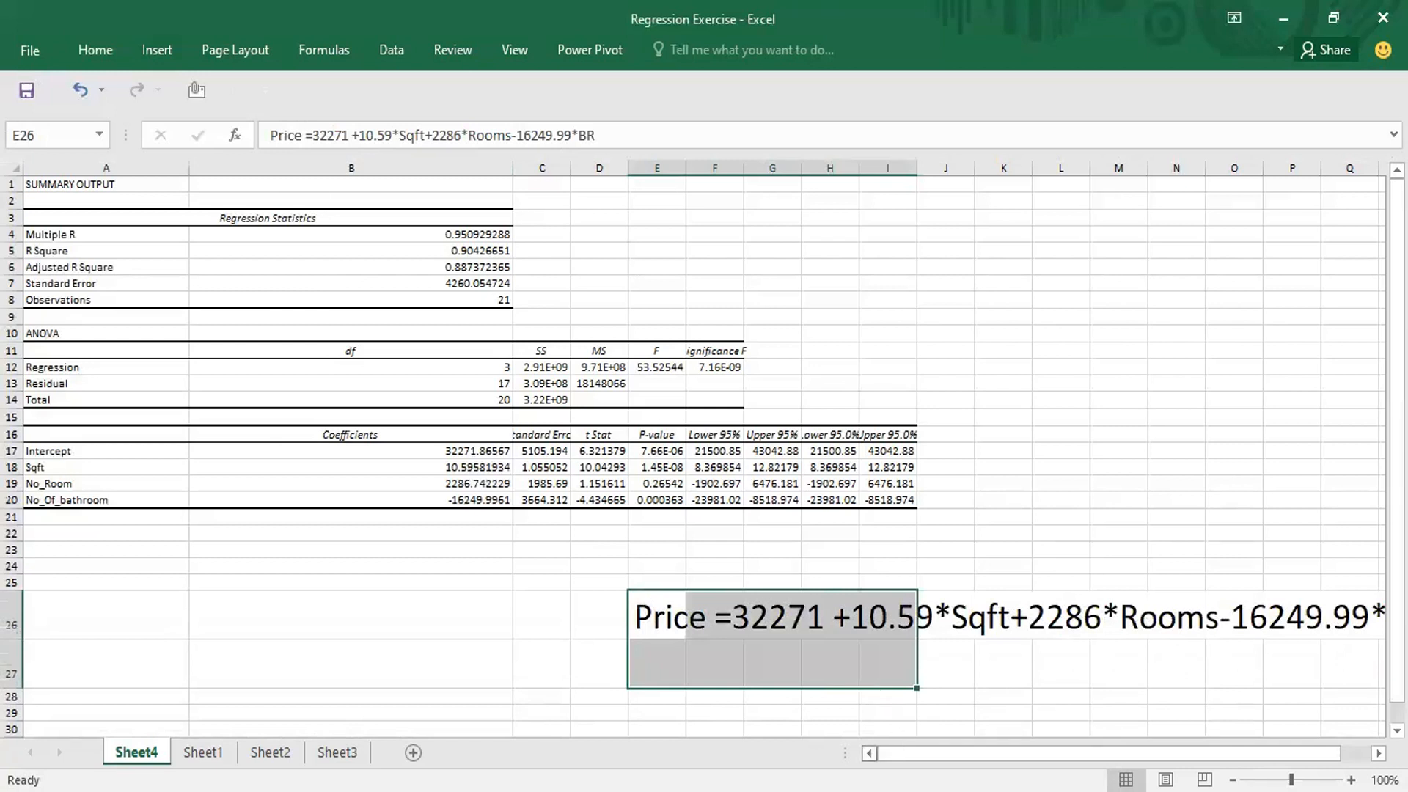
{"action": "left_click_drag", "start_coordinate": [992, 753], "coordinate": [1019, 753]}
{"action": "left_click", "coordinate": [1024, 458]}
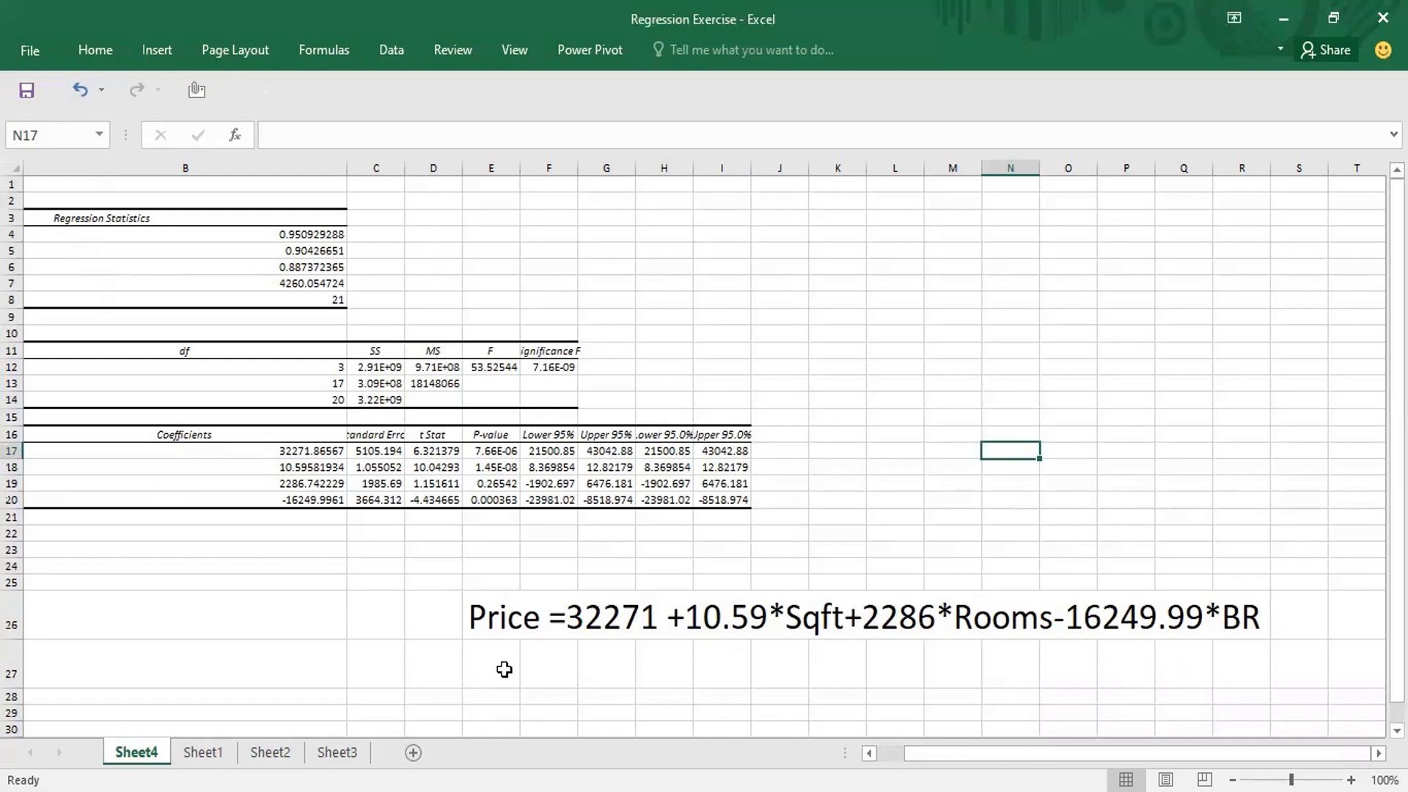
Check the new house's square footage, room and bathroom values in row 24 of Sheet1
{"action": "left_click", "coordinate": [203, 752]}
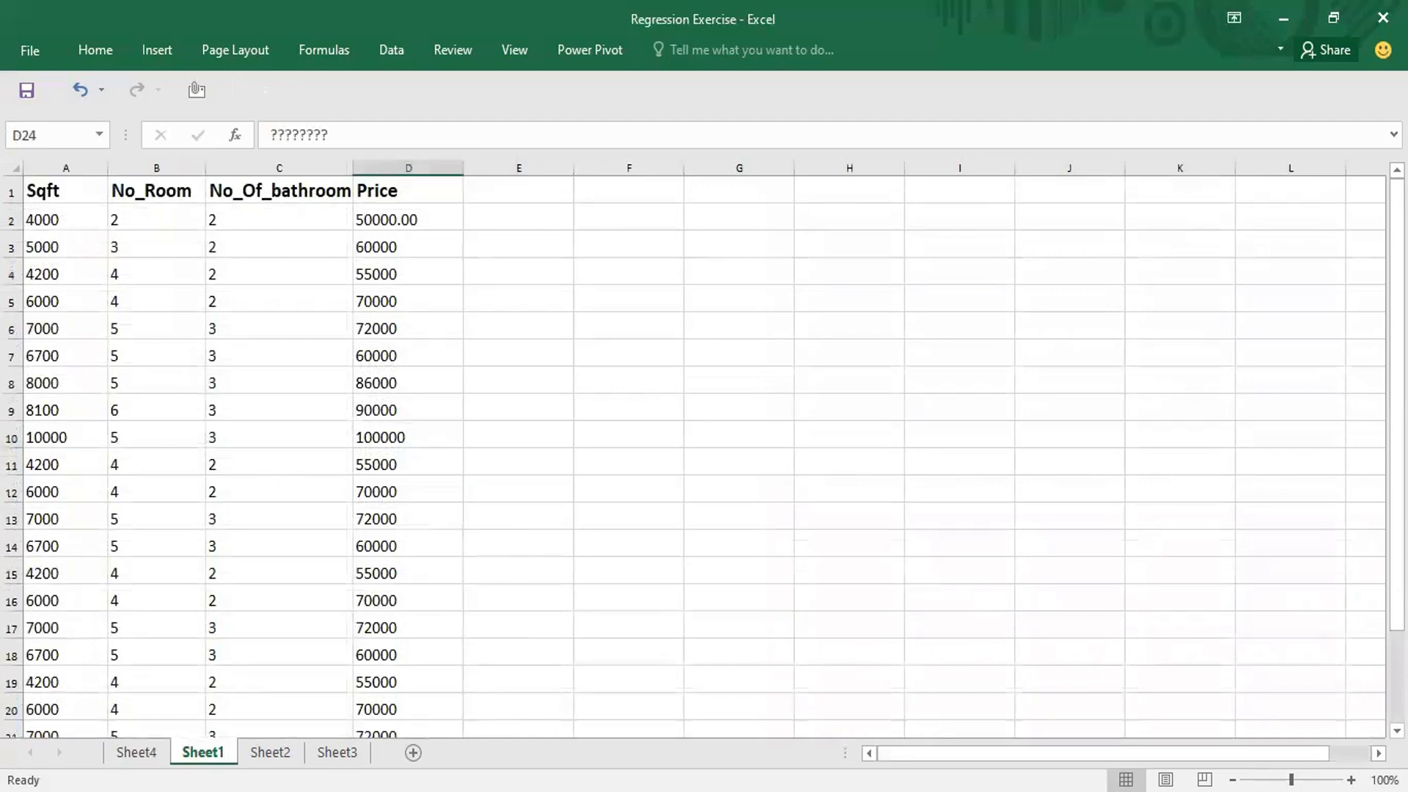
{"action": "left_click", "coordinate": [1396, 678]}
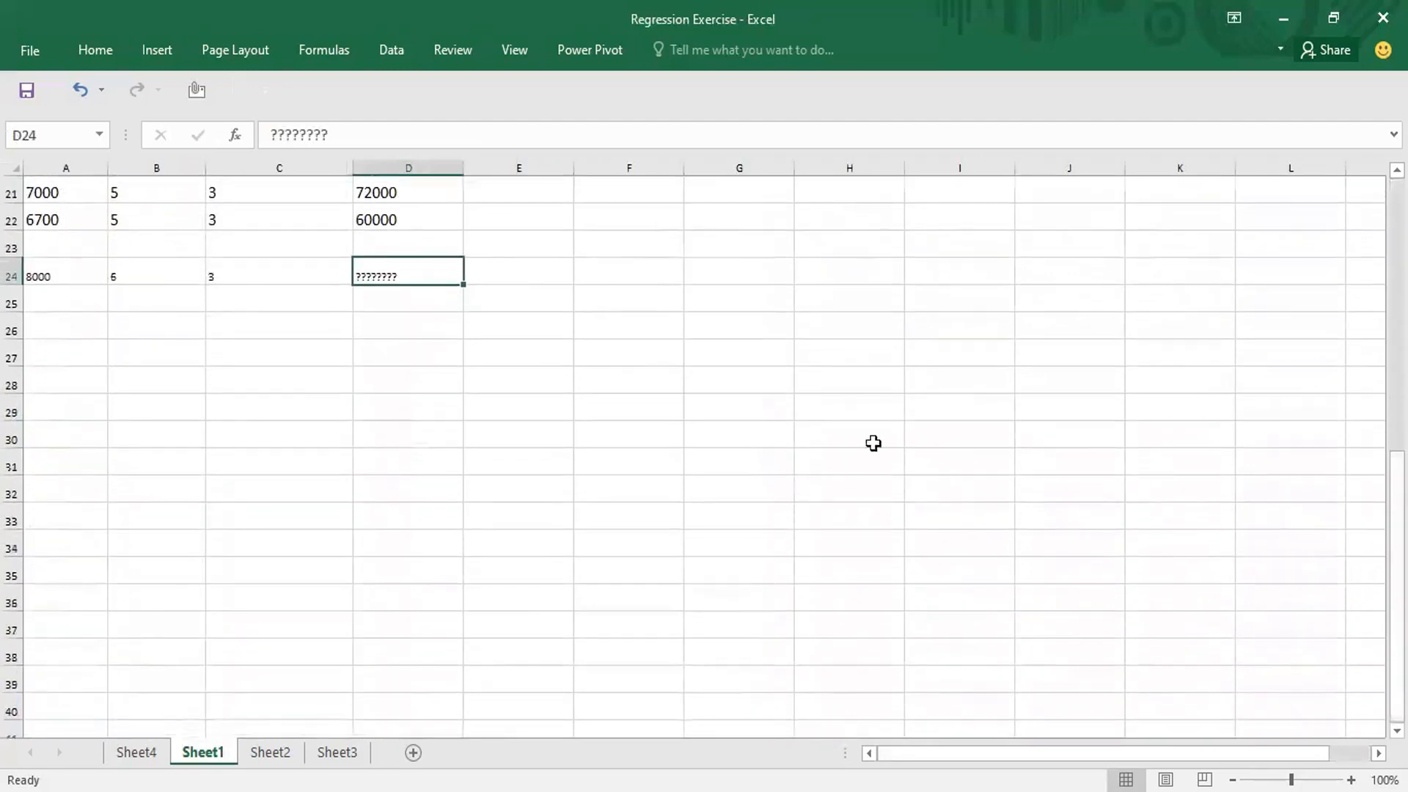
{"action": "left_click", "coordinate": [73, 279]}
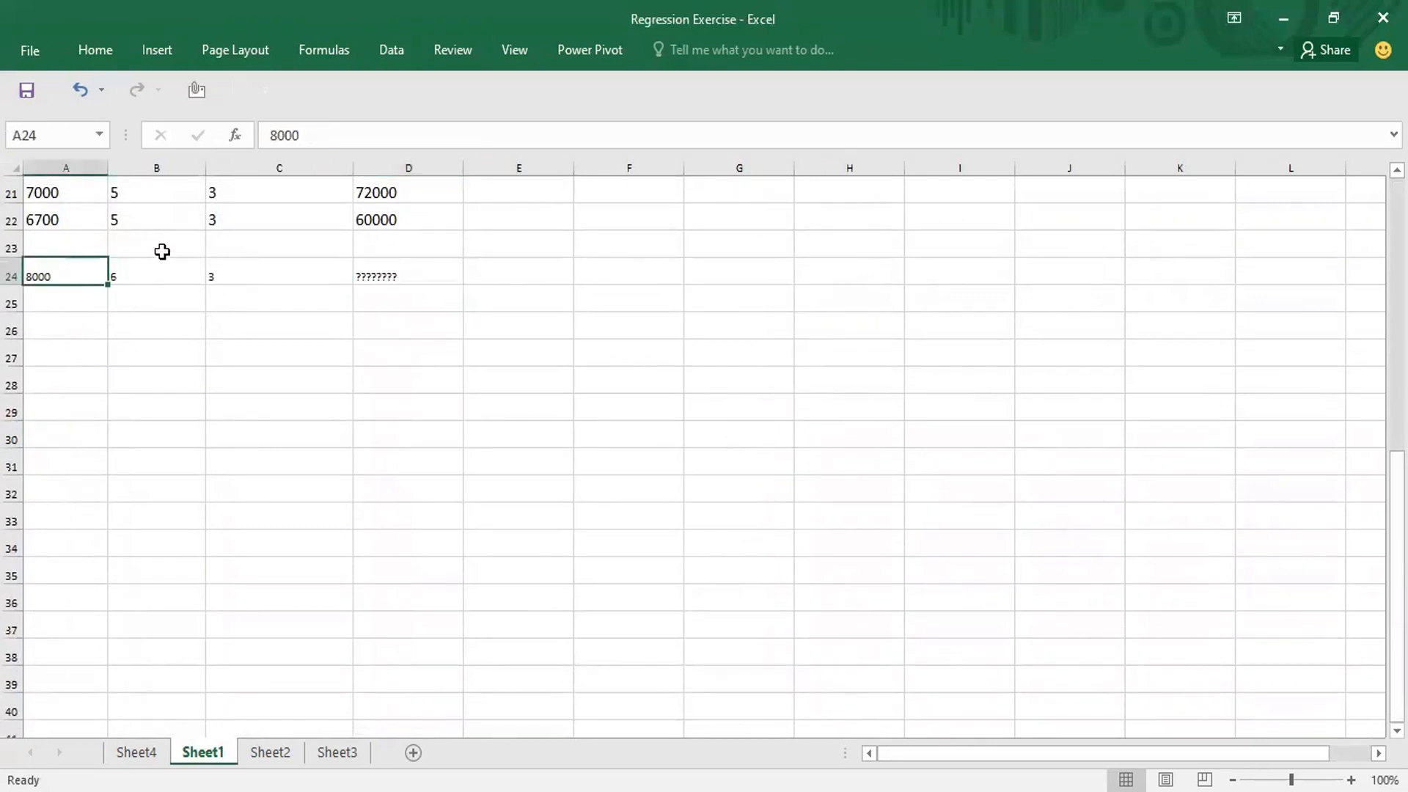
{"action": "left_click", "coordinate": [154, 269]}
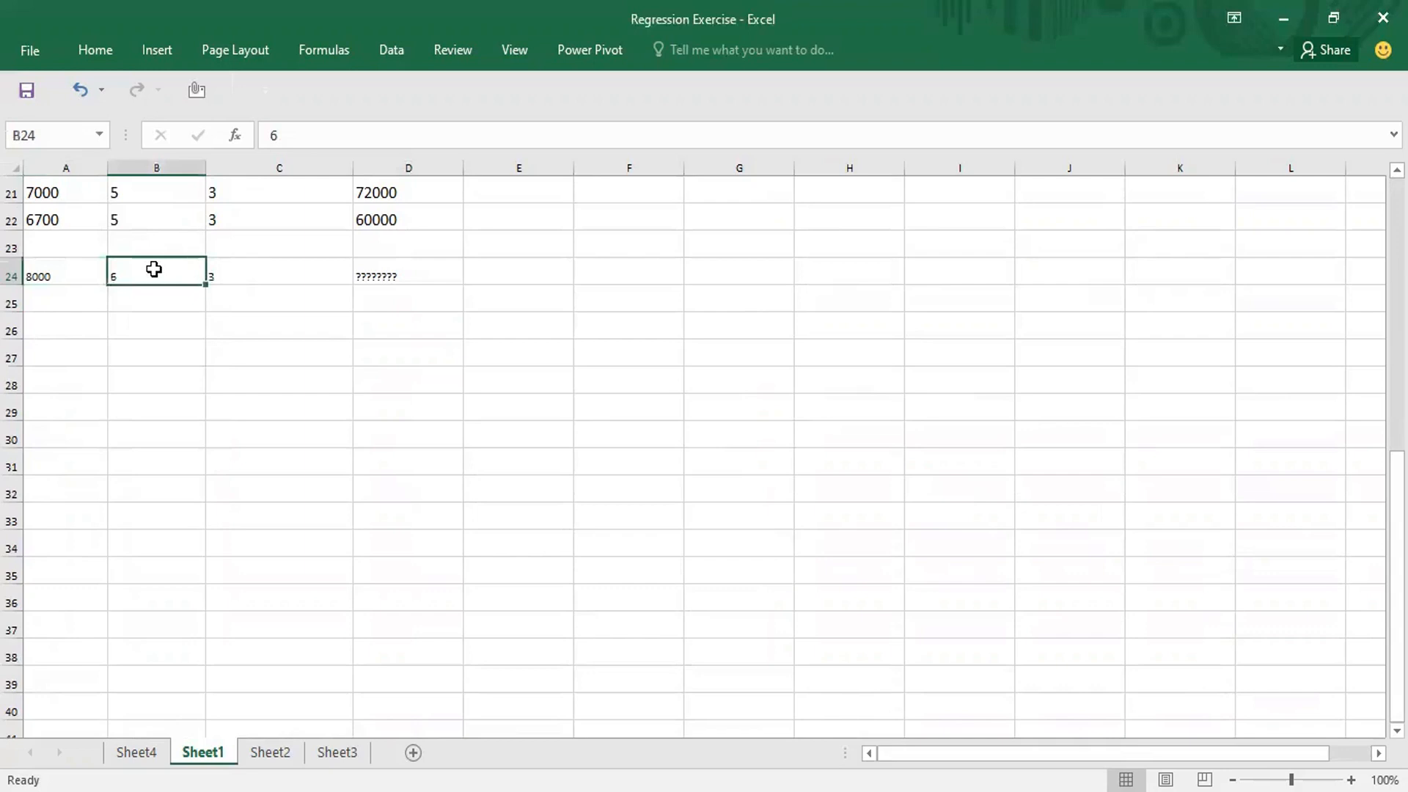
{"action": "left_click", "coordinate": [235, 269]}
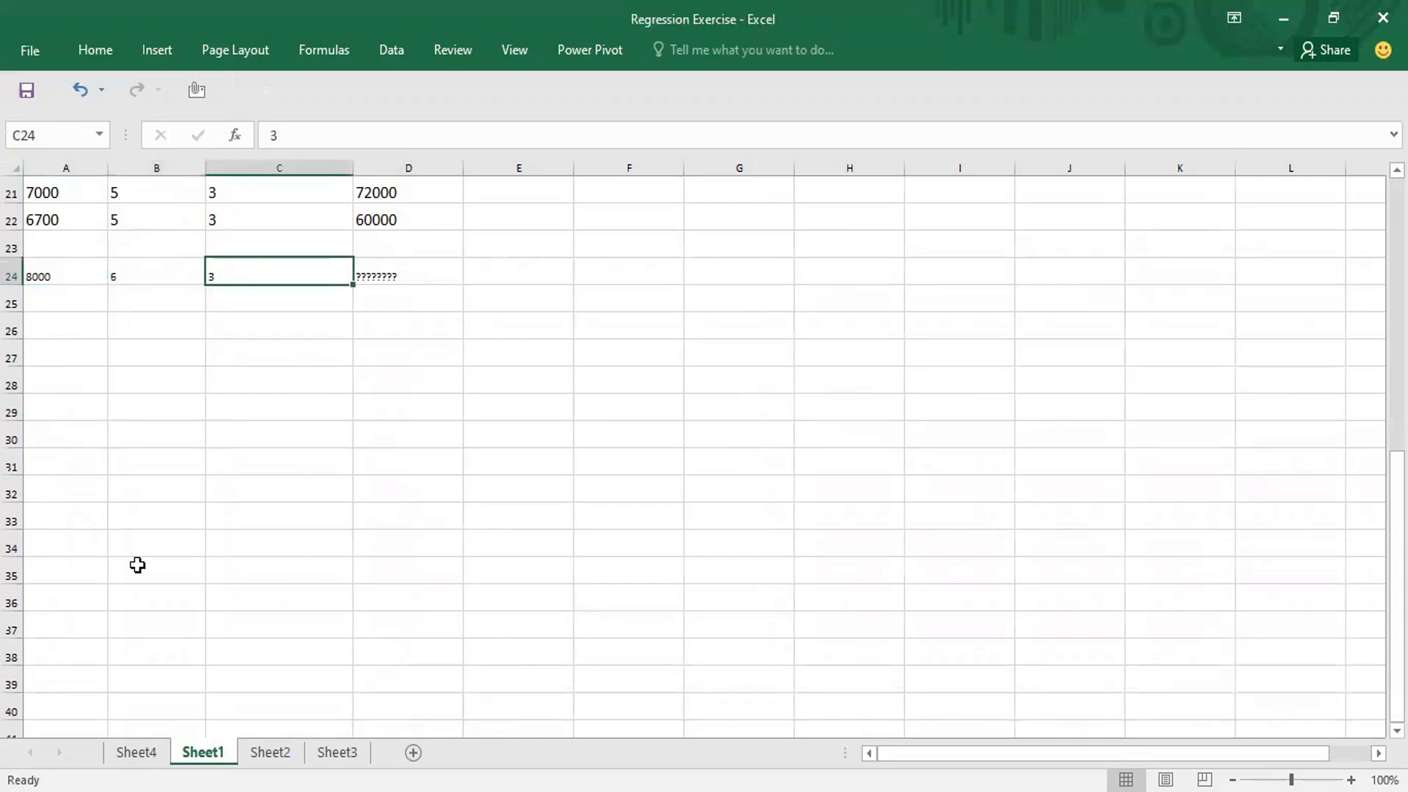
Calculate the predicted price in cell F27 of Sheet4 with the formula =32271+10.59*8000+2286*6-16249*2
{"action": "left_click", "coordinate": [136, 752]}
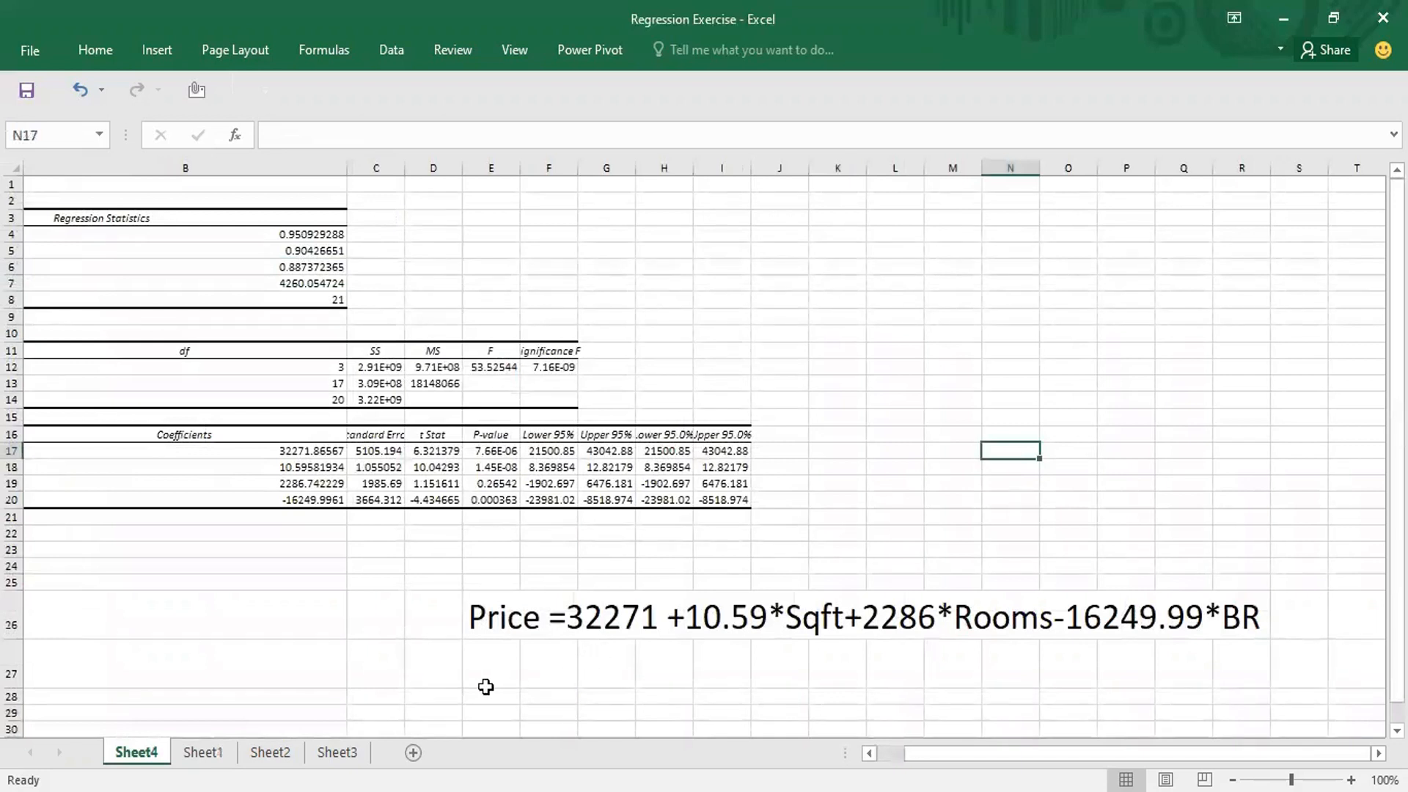
{"action": "left_click", "coordinate": [564, 681]}
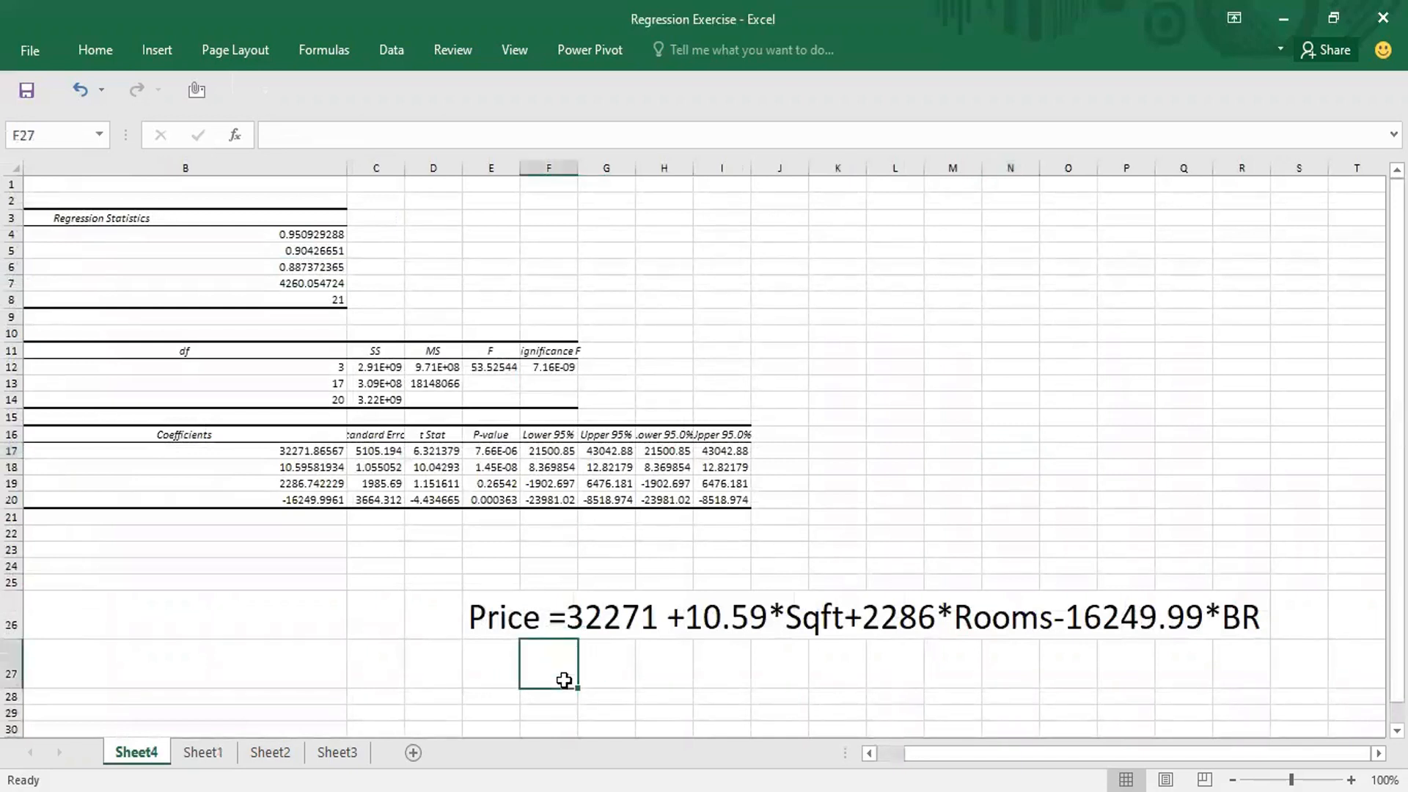
{"action": "type", "text": "="}
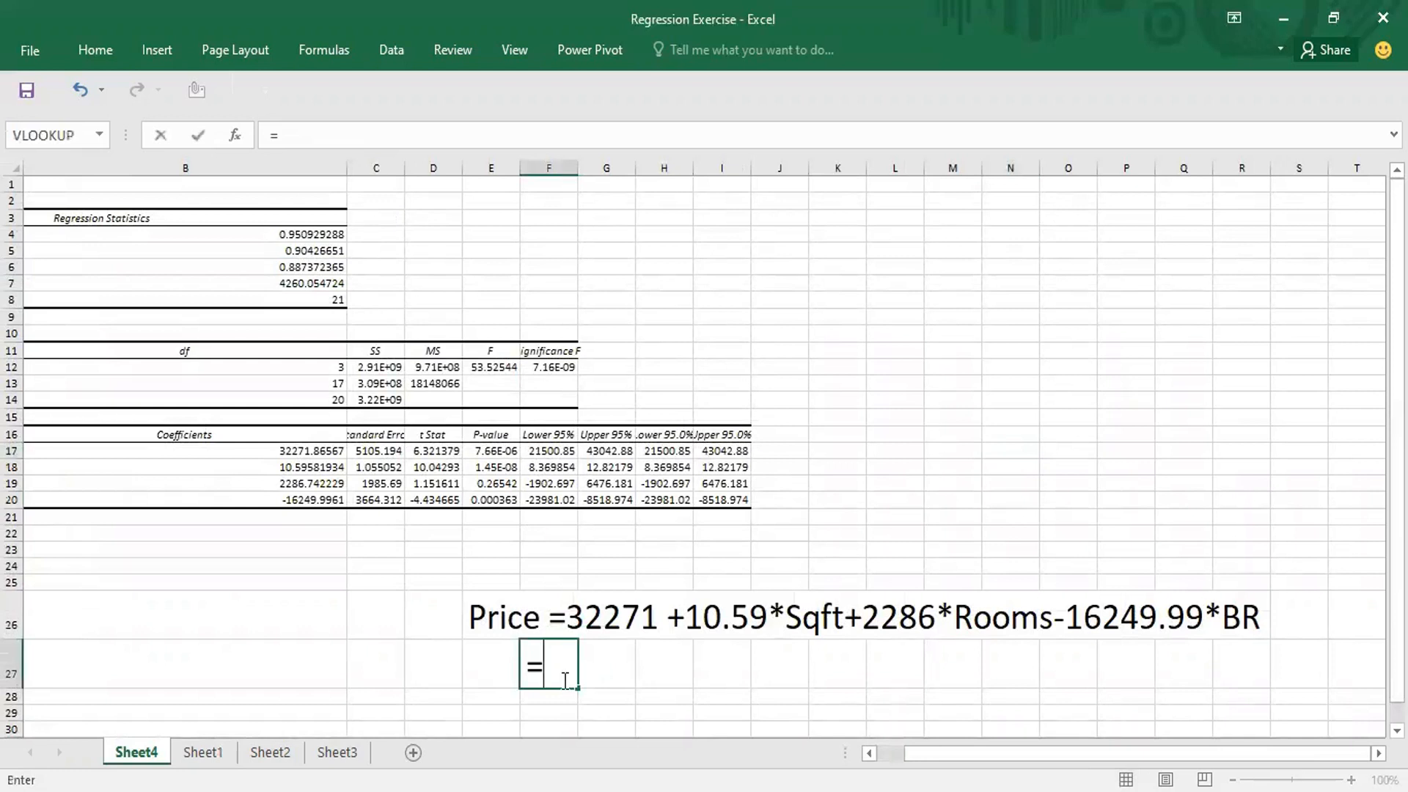
{"action": "type", "text": "32271+"}
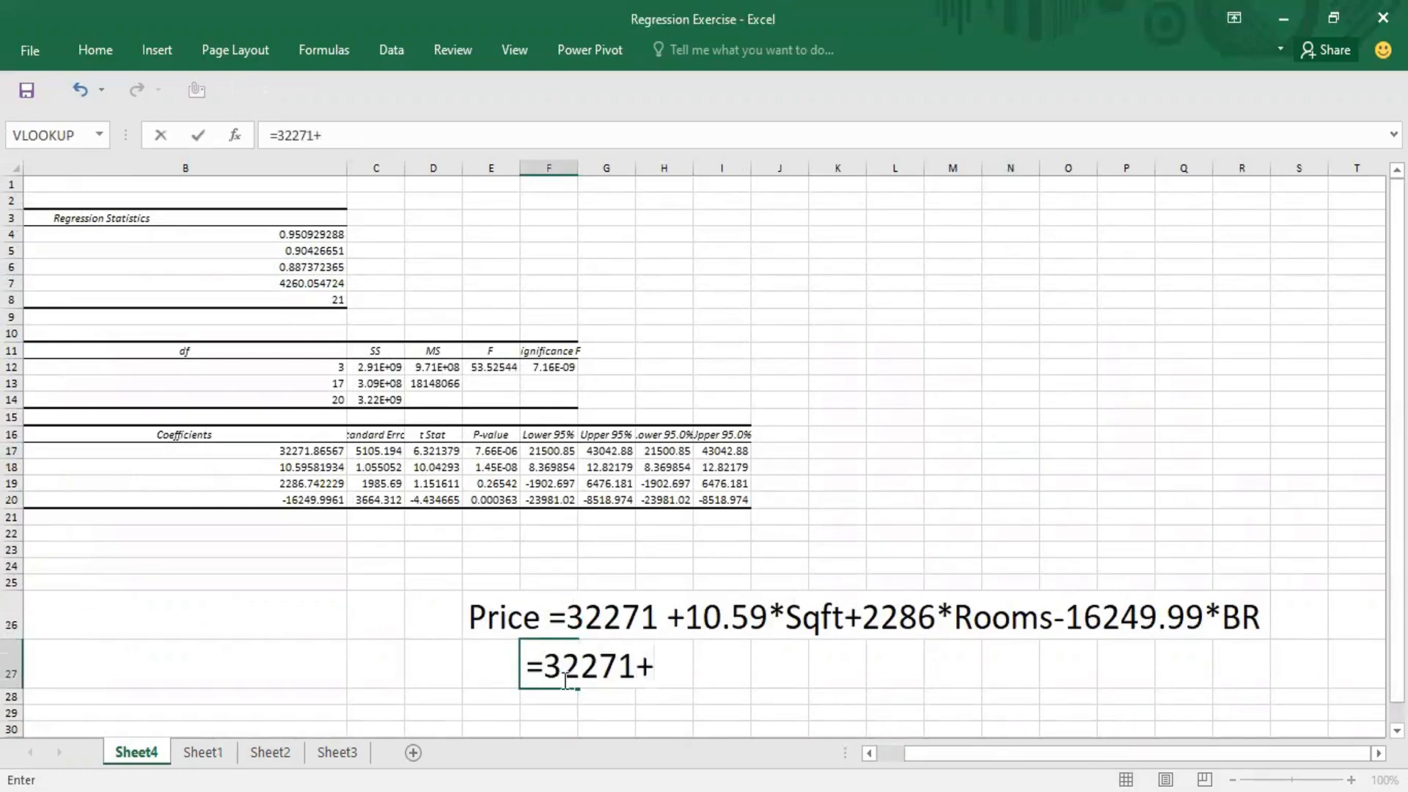
{"action": "type", "text": "10.59*8000+22"}
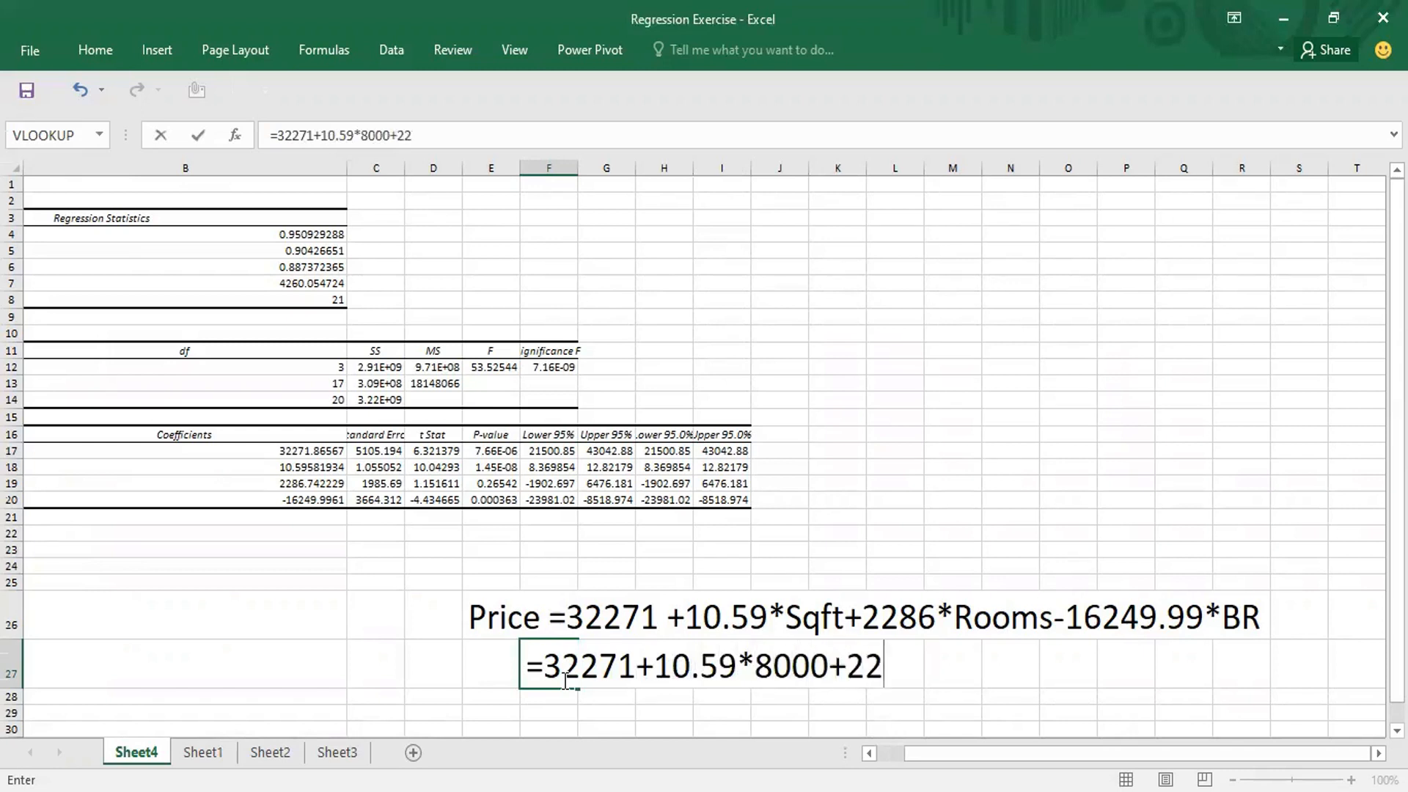
{"action": "type", "text": "86*"}
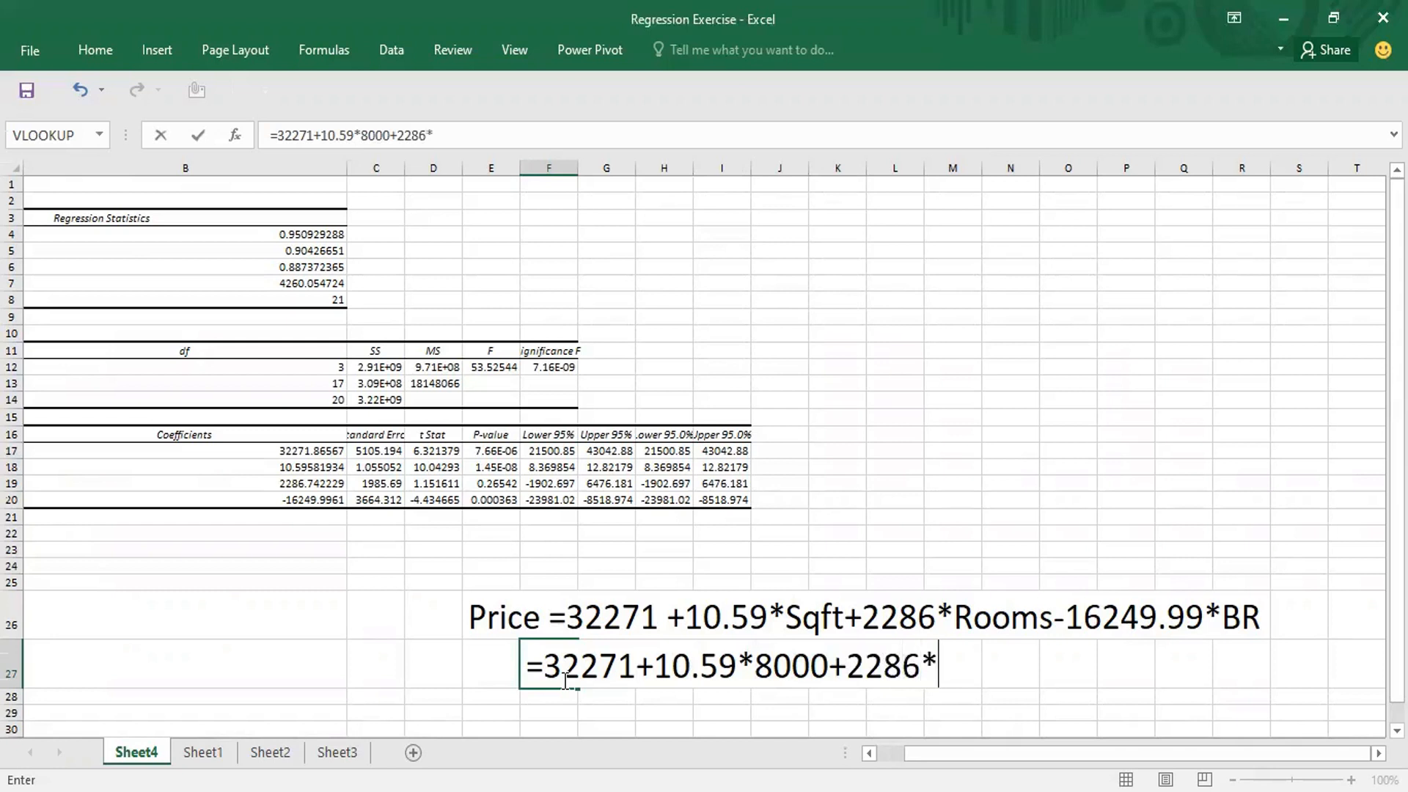
{"action": "type", "text": "6-16249*2"}
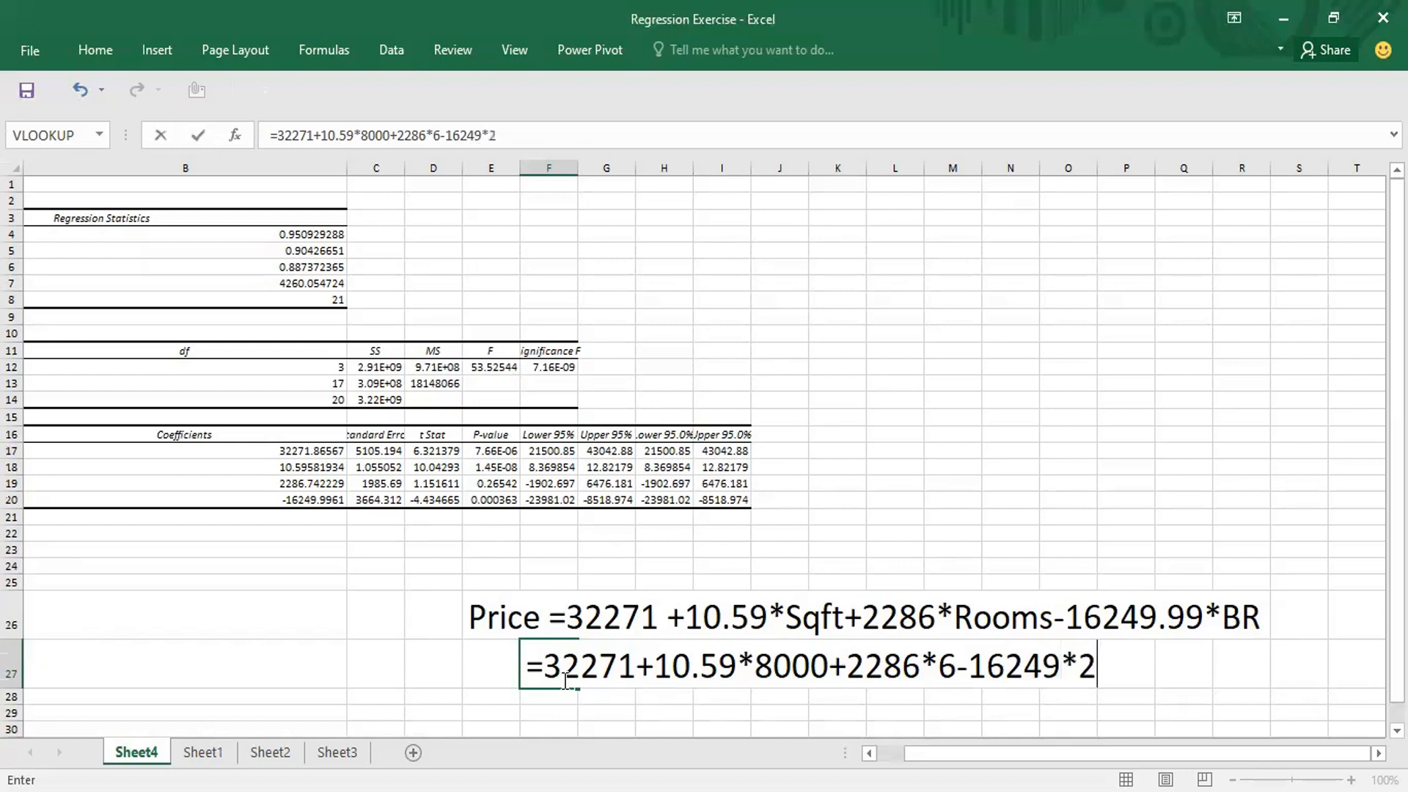
{"action": "key", "text": "Return"}
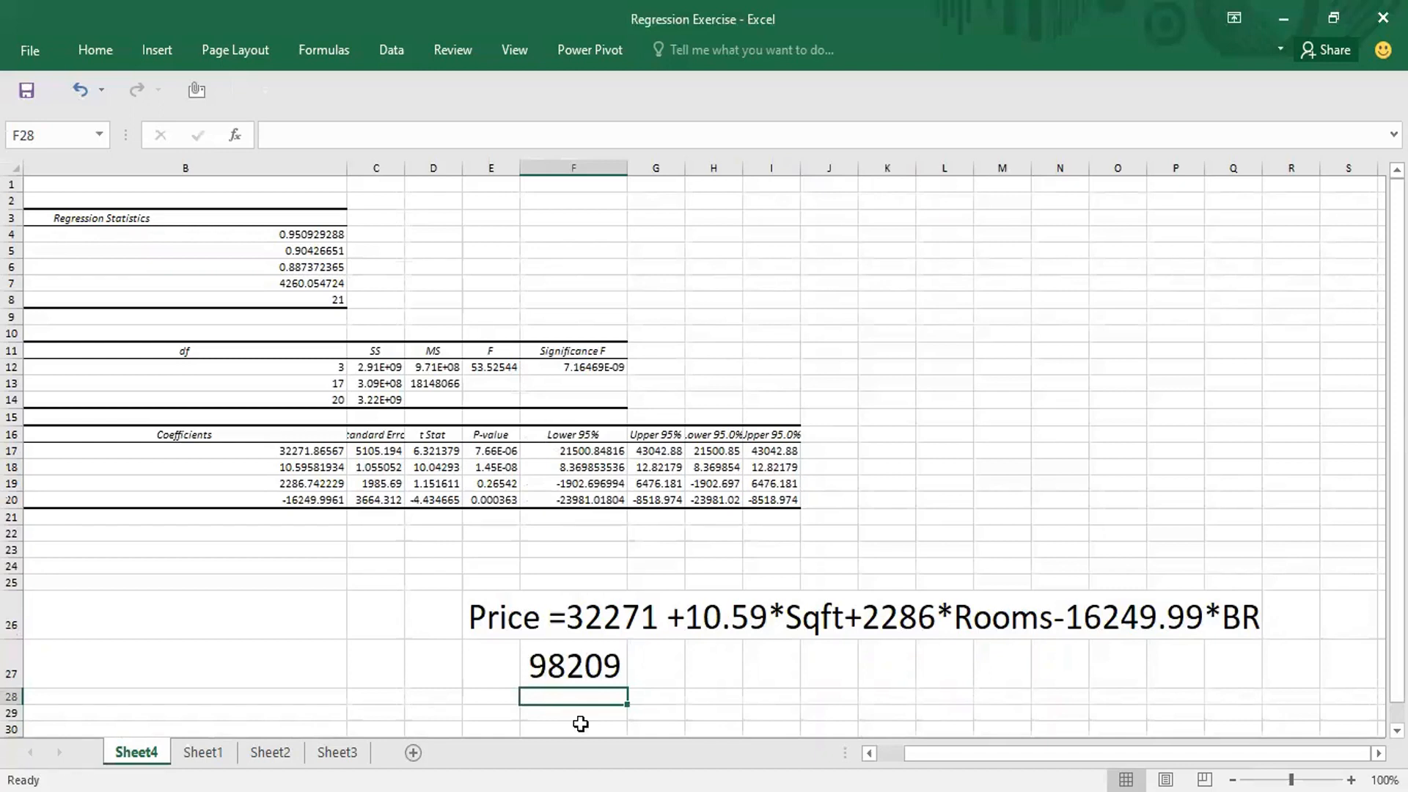
Compare the predicted price with the house data on Sheet1 and review the regression summary on Sheet4
{"action": "left_click", "coordinate": [203, 752]}
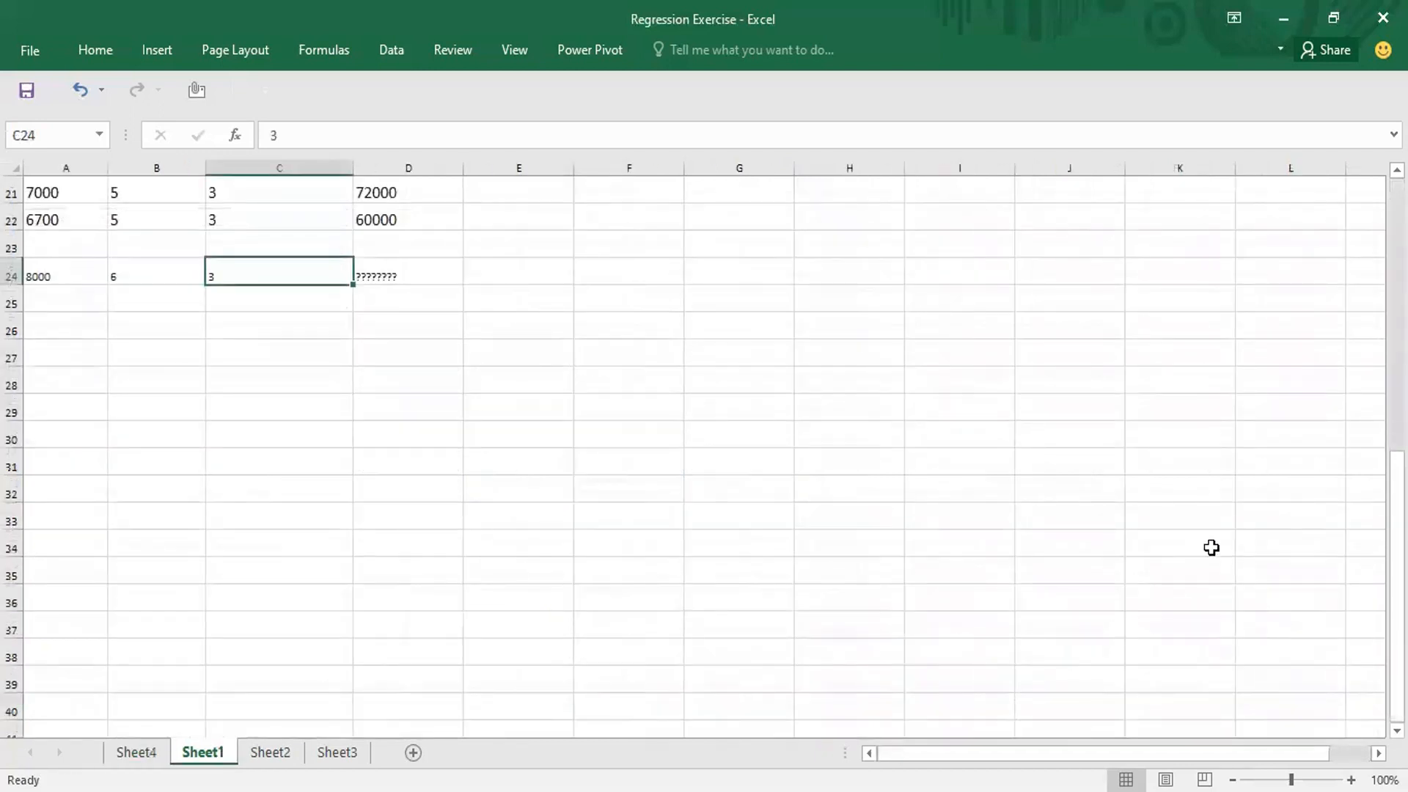
{"action": "scroll", "coordinate": [704, 455], "scroll_direction": "up", "scroll_amount": 7}
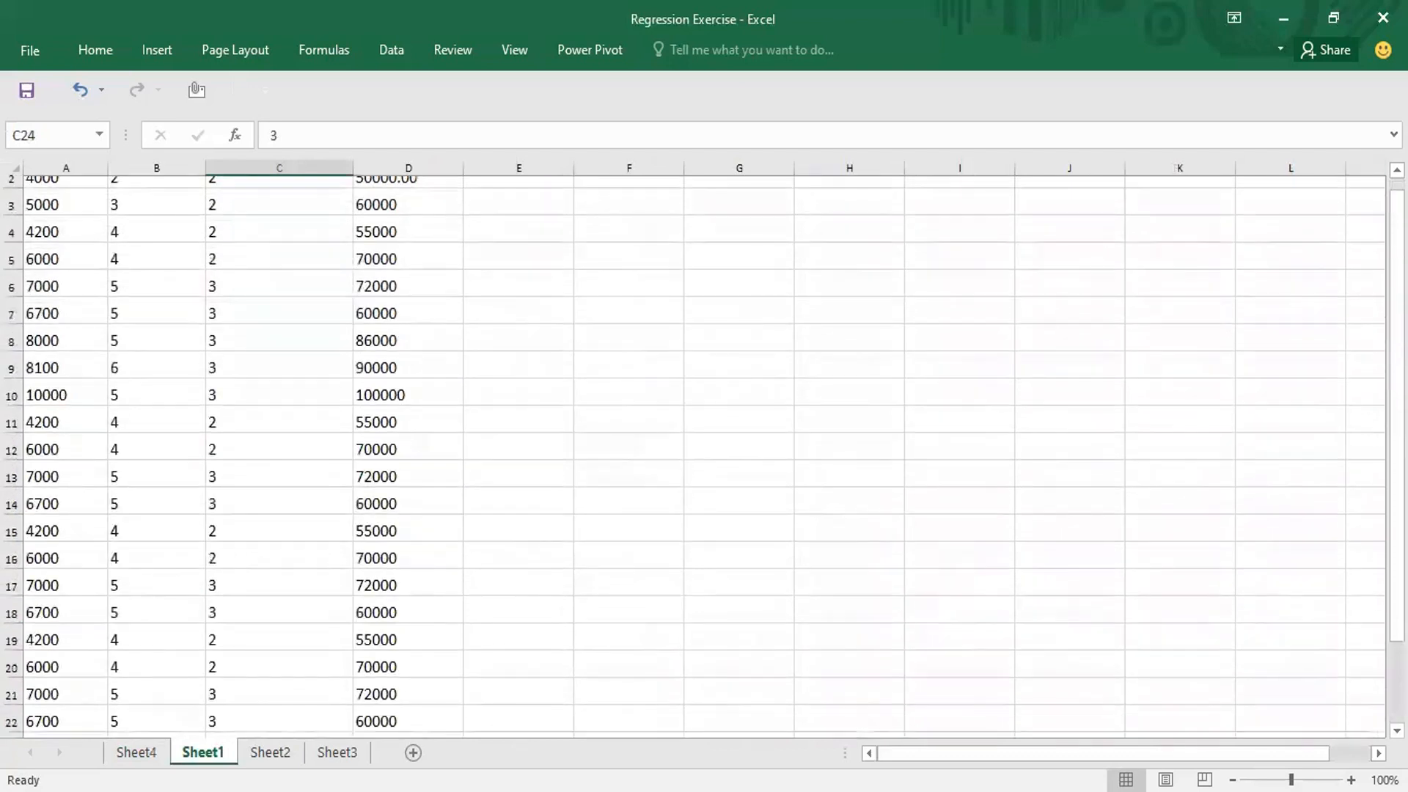
{"action": "scroll", "coordinate": [704, 455], "scroll_direction": "up", "scroll_amount": 1}
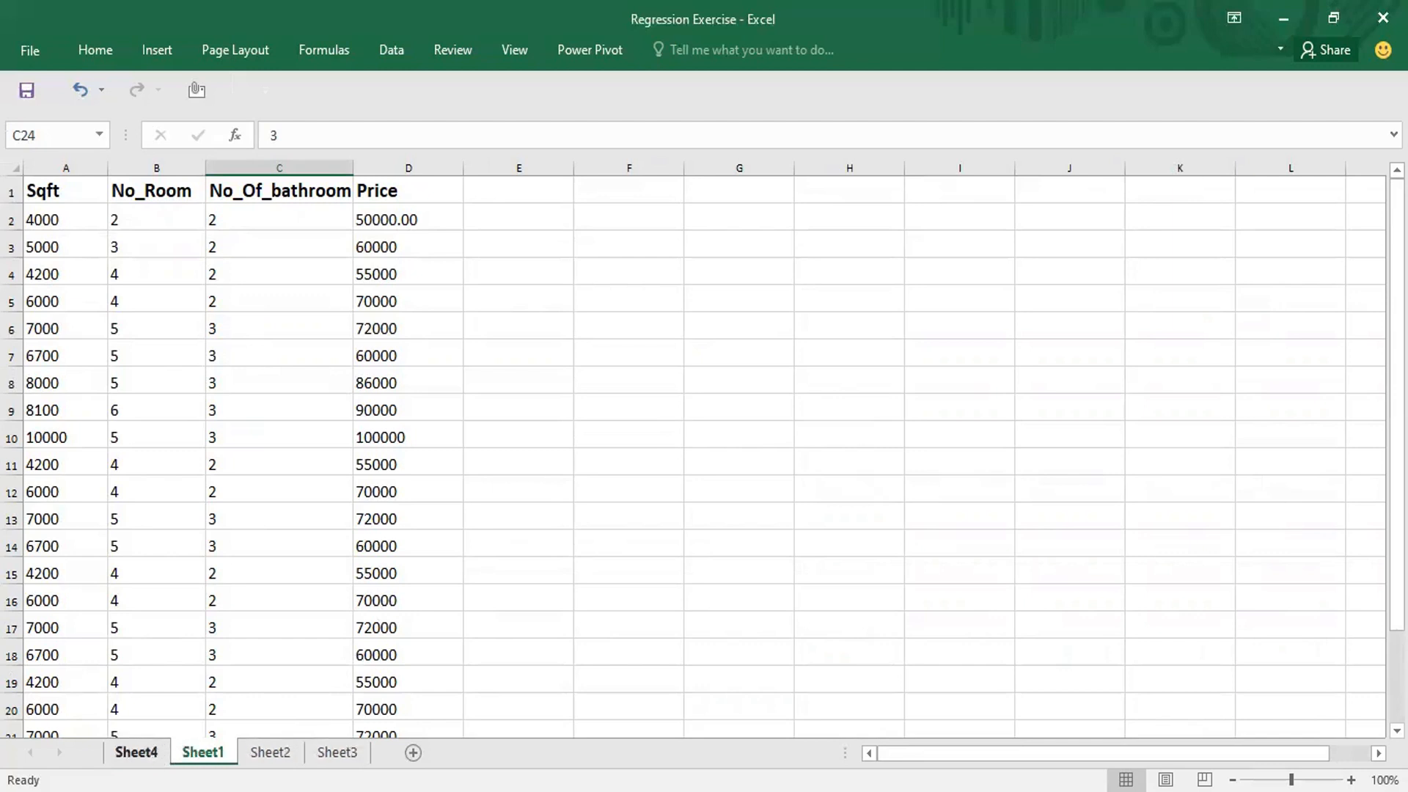
{"action": "left_click", "coordinate": [150, 753]}
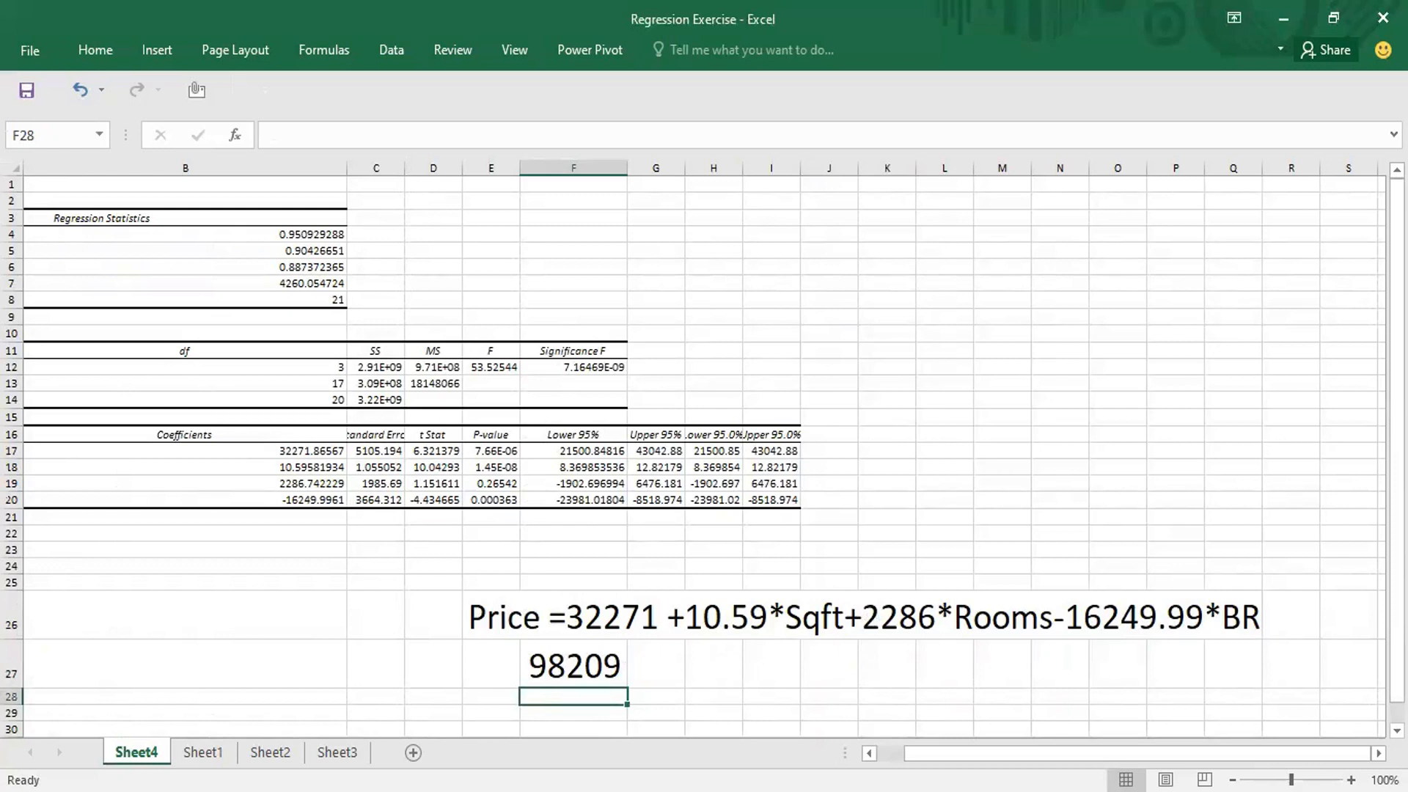
{"action": "left_click", "coordinate": [869, 753]}
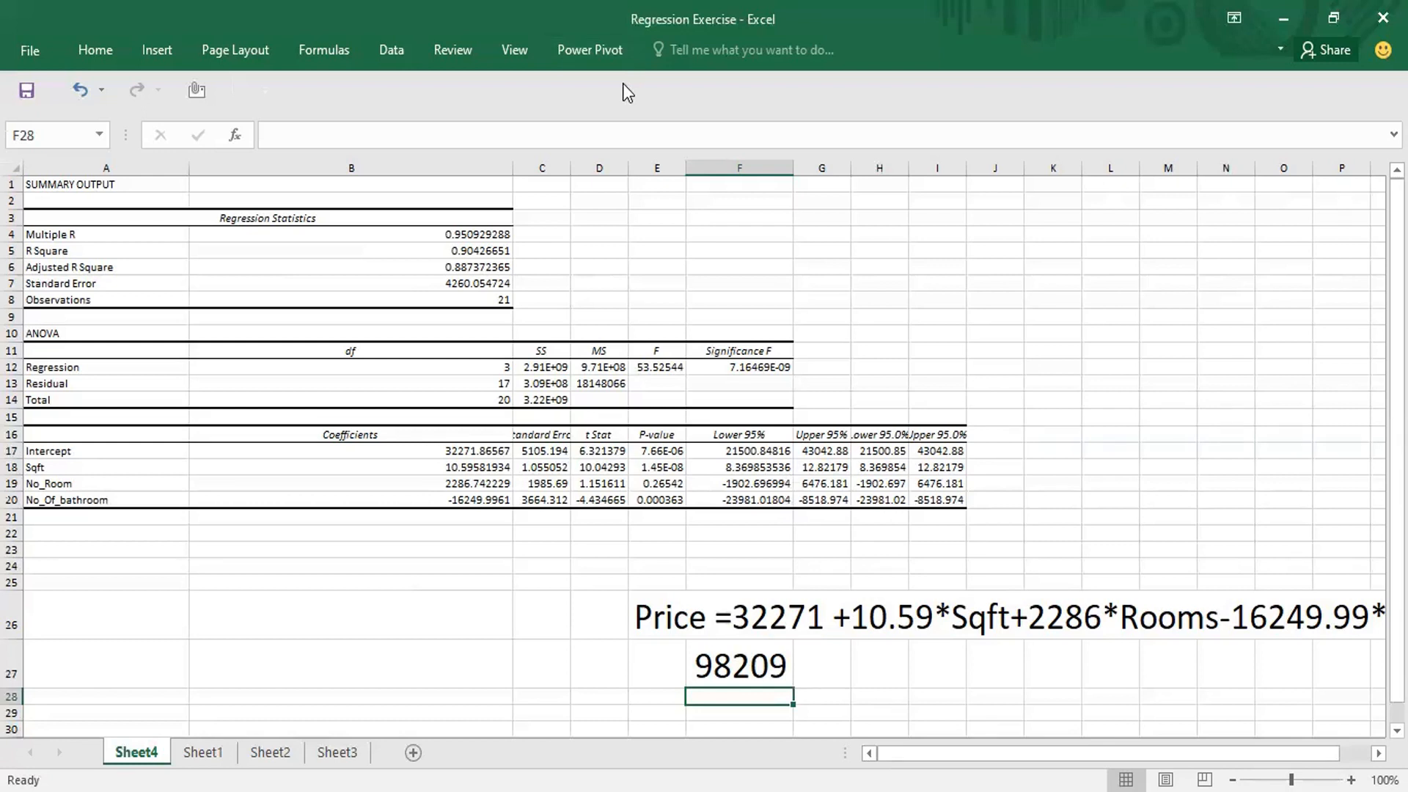
Switch to Statcraft in the browser and open its data import form
{"action": "key", "text": "alt+Tab"}
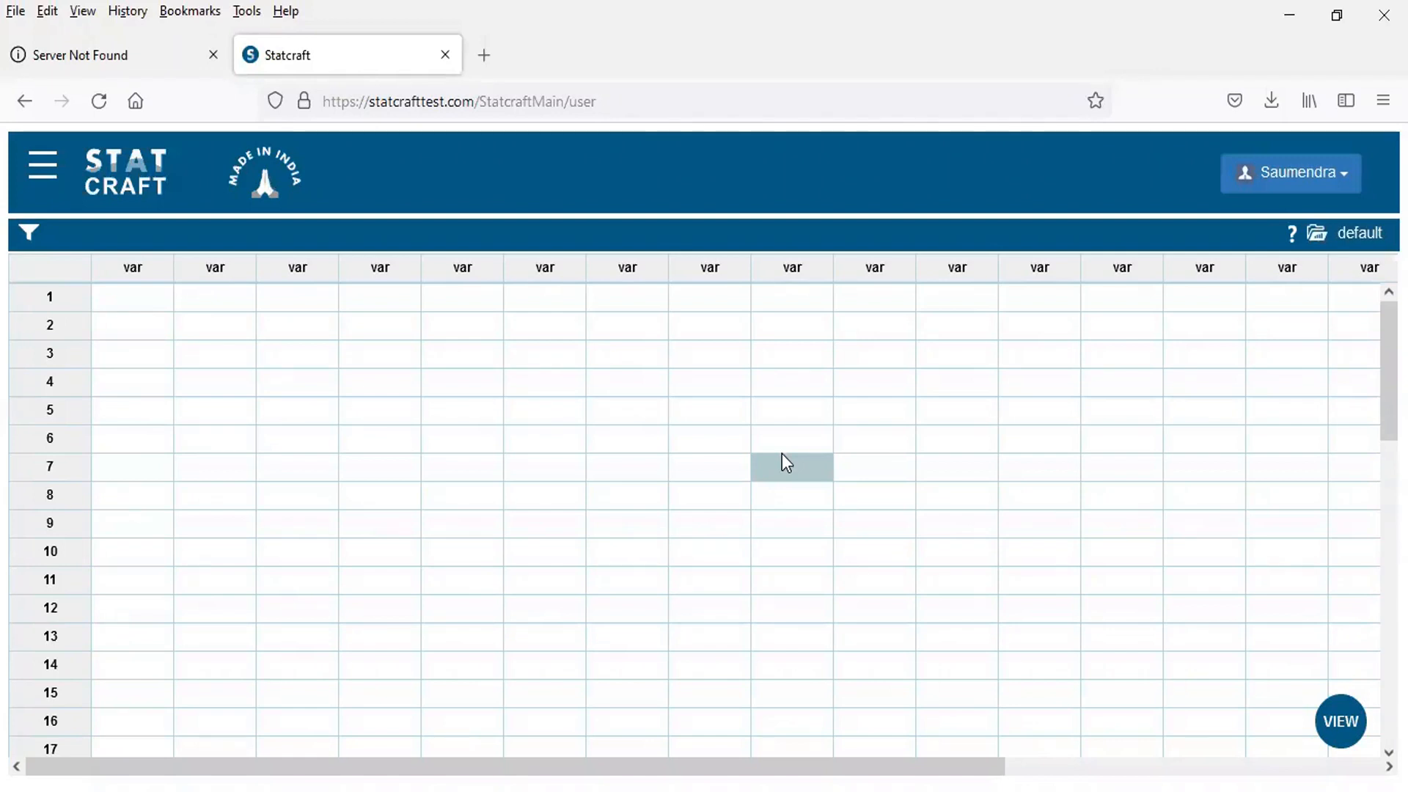
{"action": "left_click", "coordinate": [44, 168]}
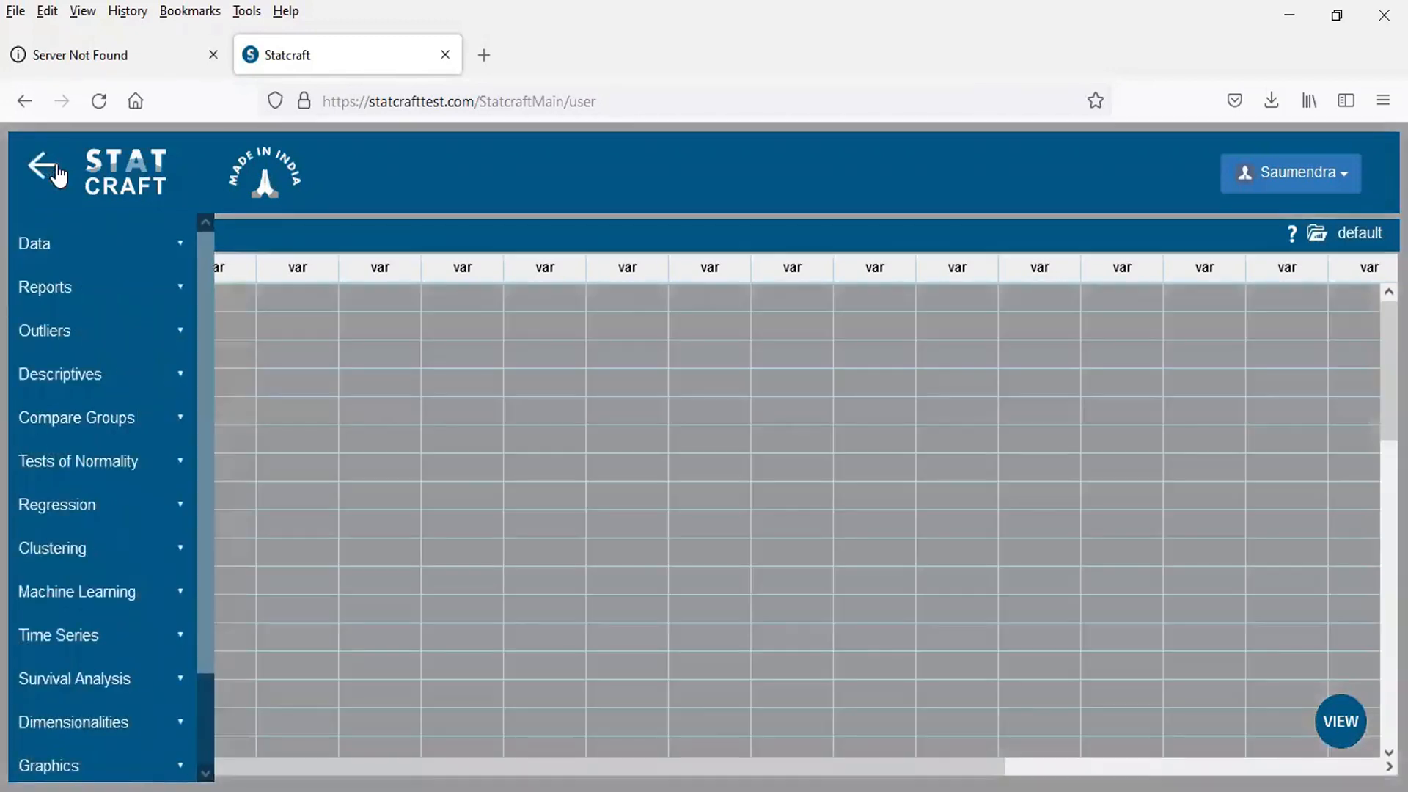
{"action": "left_click", "coordinate": [86, 261]}
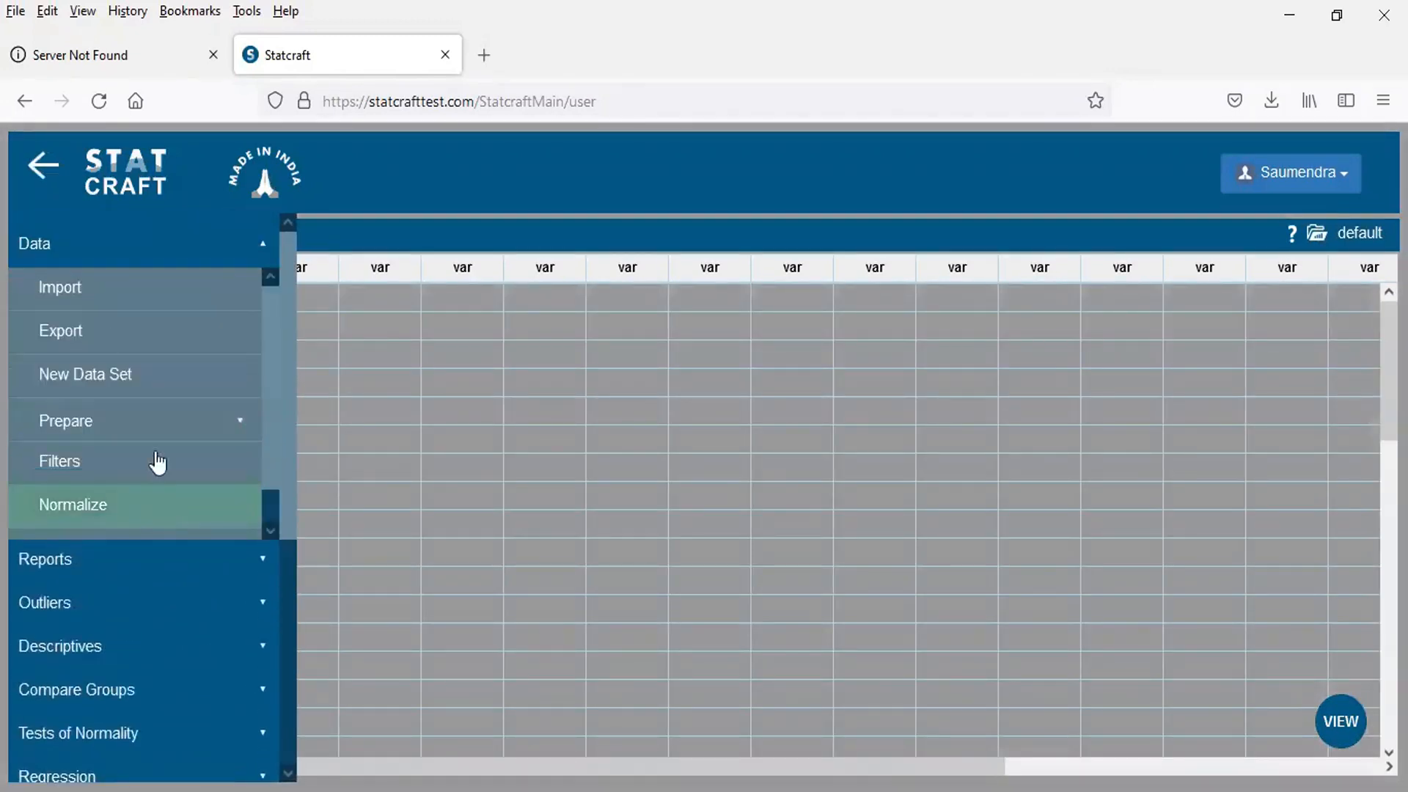
{"action": "left_click", "coordinate": [152, 294]}
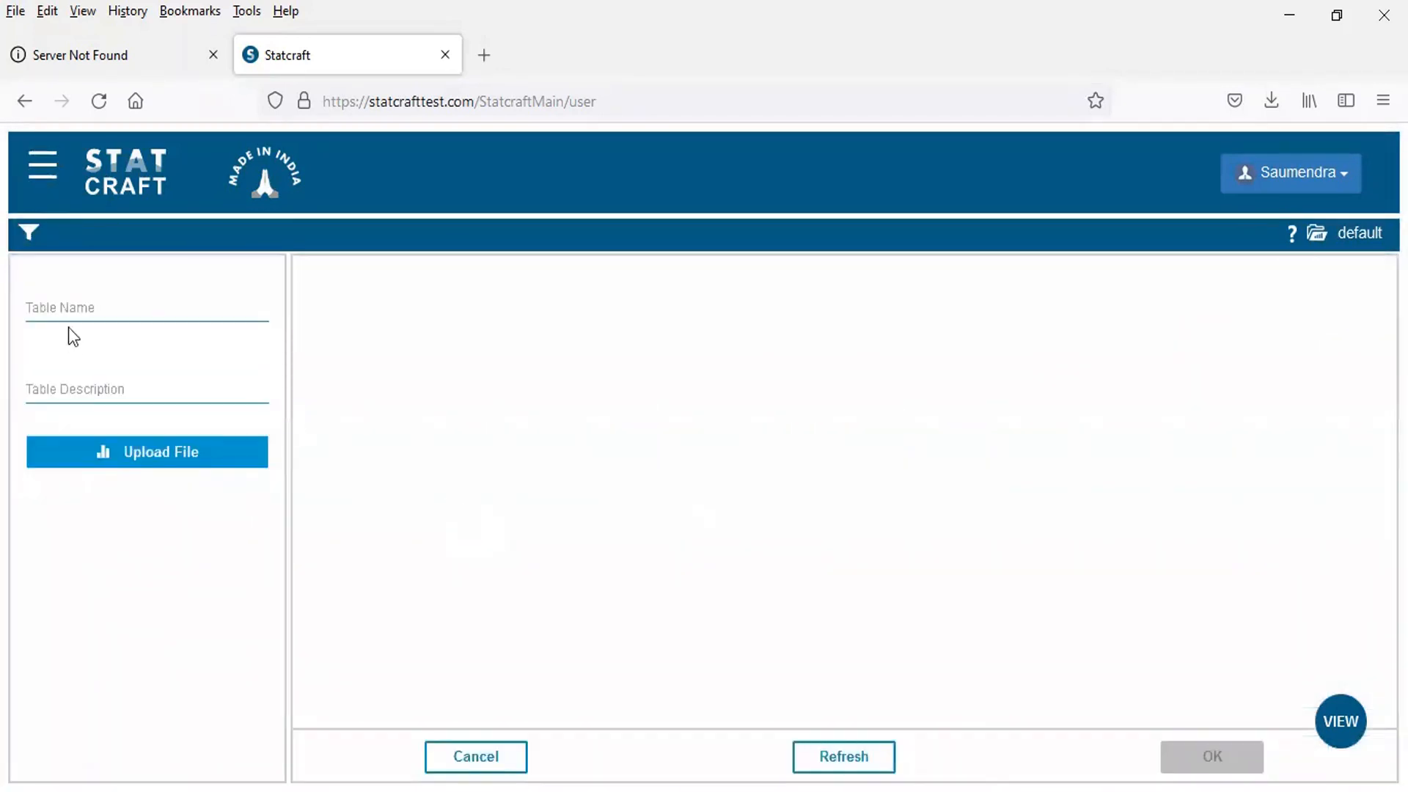
Name the import table "hosuing" and enter "Regression" as its description
{"action": "left_click", "coordinate": [60, 305]}
{"action": "type", "text": "ousing"}
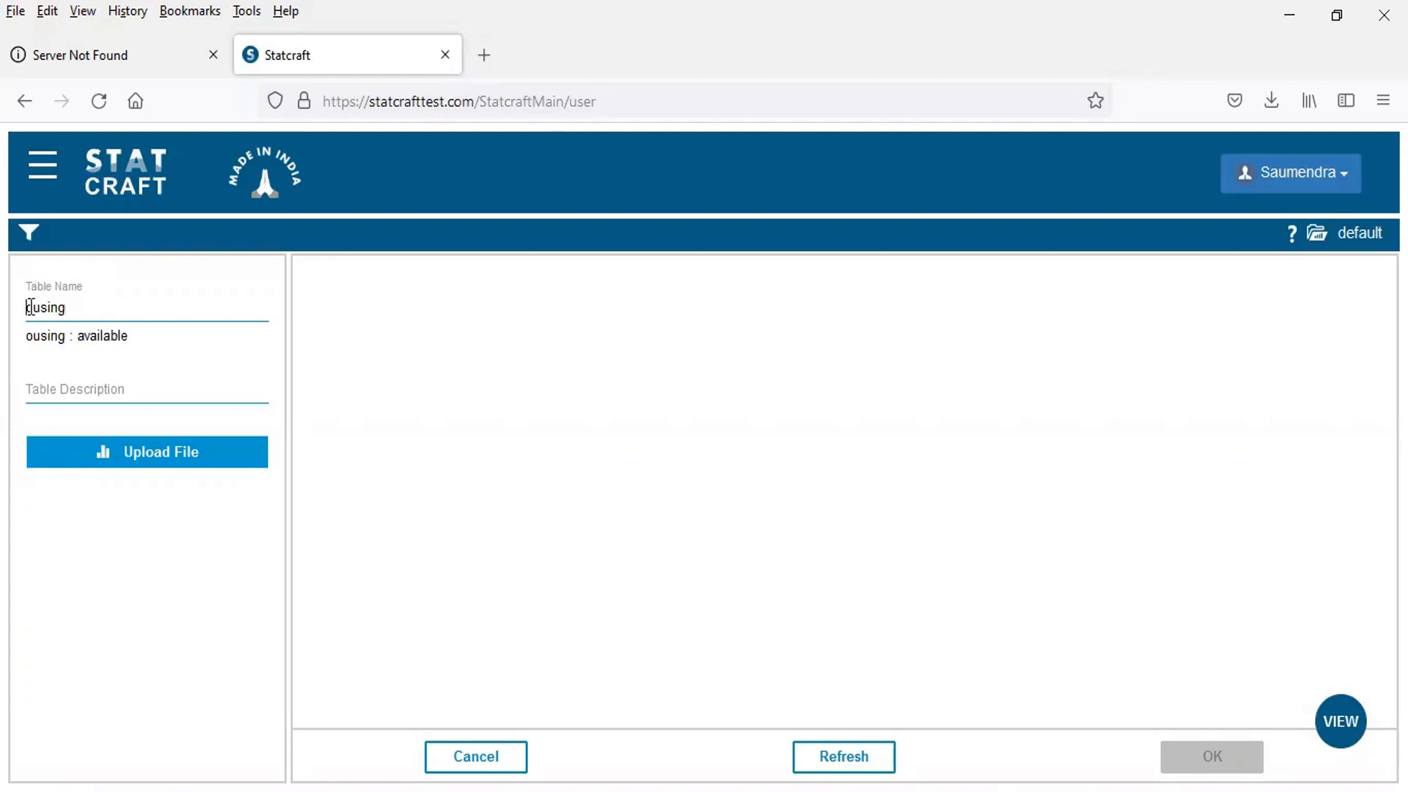
{"action": "key", "text": "BackSpace"}
{"action": "key", "text": "BackSpace"}
{"action": "key", "text": "BackSpace"}
{"action": "key", "text": "BackSpace"}
{"action": "key", "text": "BackSpace"}
{"action": "key", "text": "BackSpace"}
{"action": "type", "text": "h"}
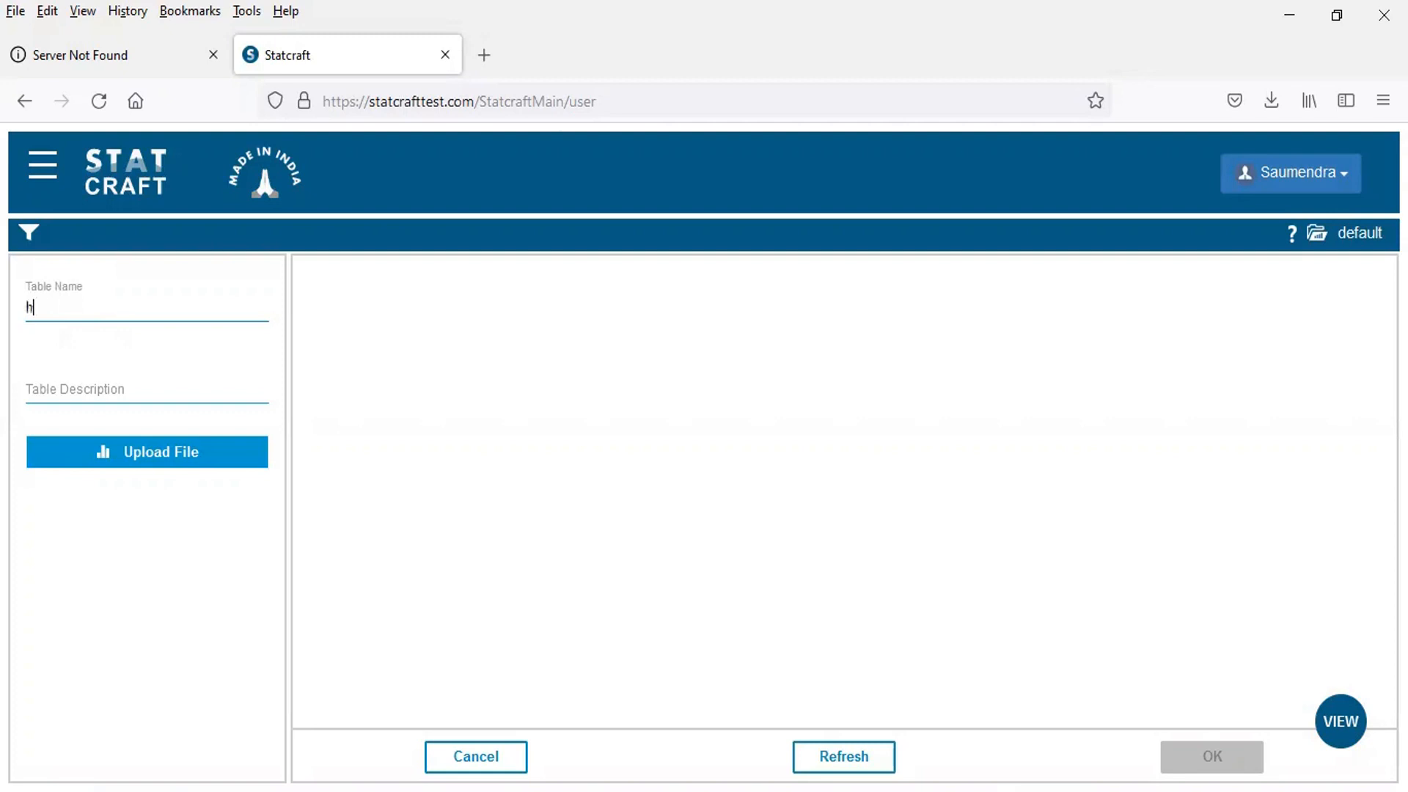
{"action": "type", "text": "osuing"}
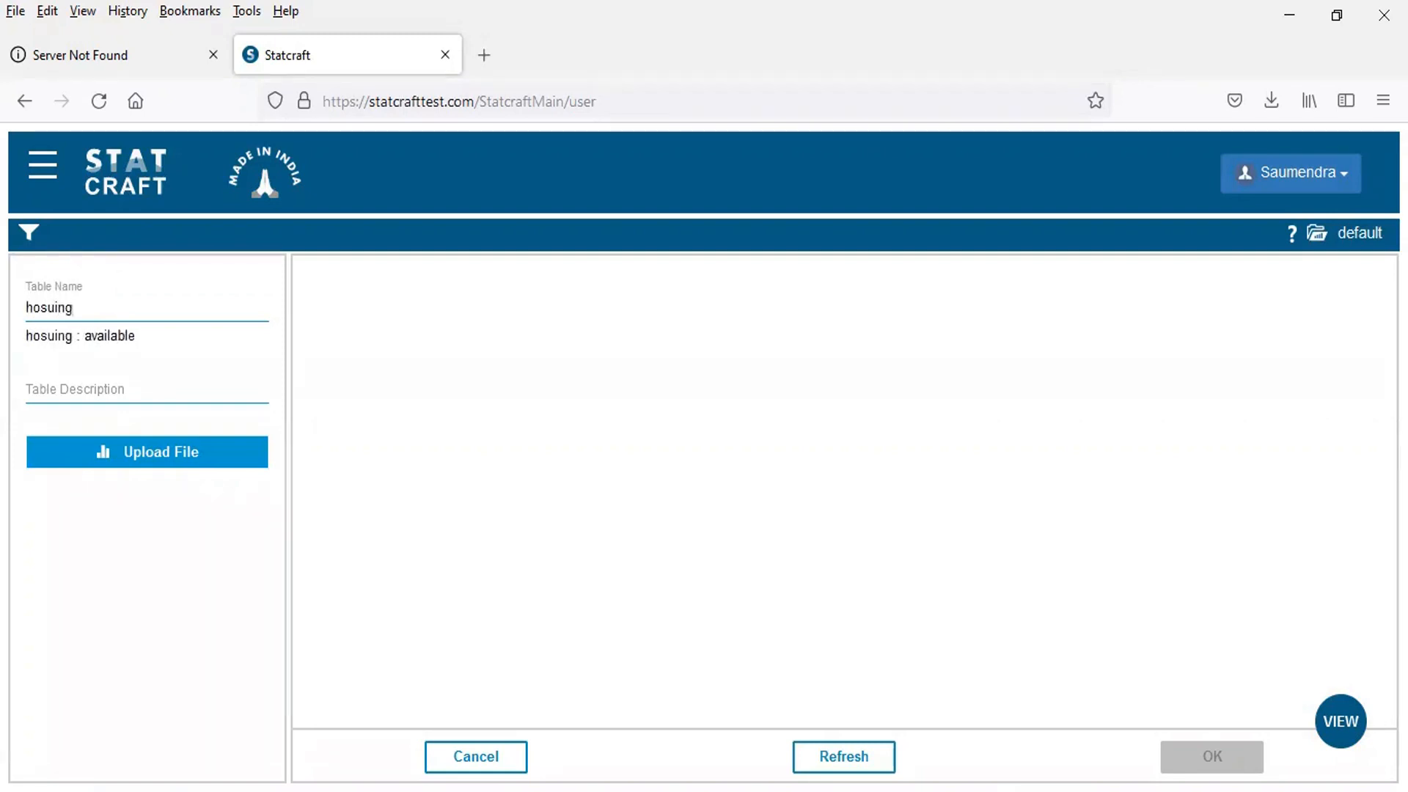
{"action": "left_click", "coordinate": [74, 392]}
{"action": "type", "text": "R"}
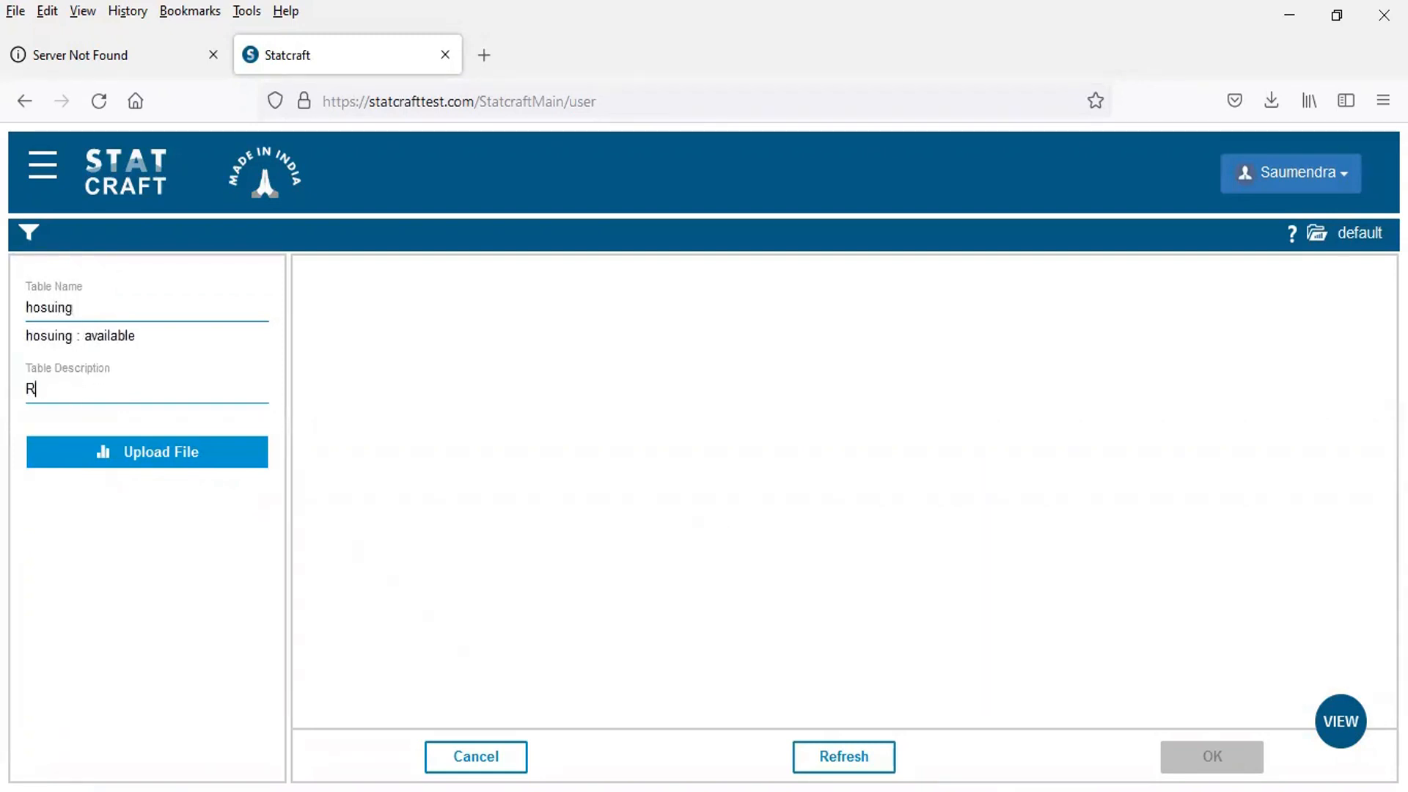
{"action": "type", "text": "egression"}
Upload the file Regression Exercise.xlsx and fetch the variables from Sheet1
{"action": "left_click", "coordinate": [124, 455]}
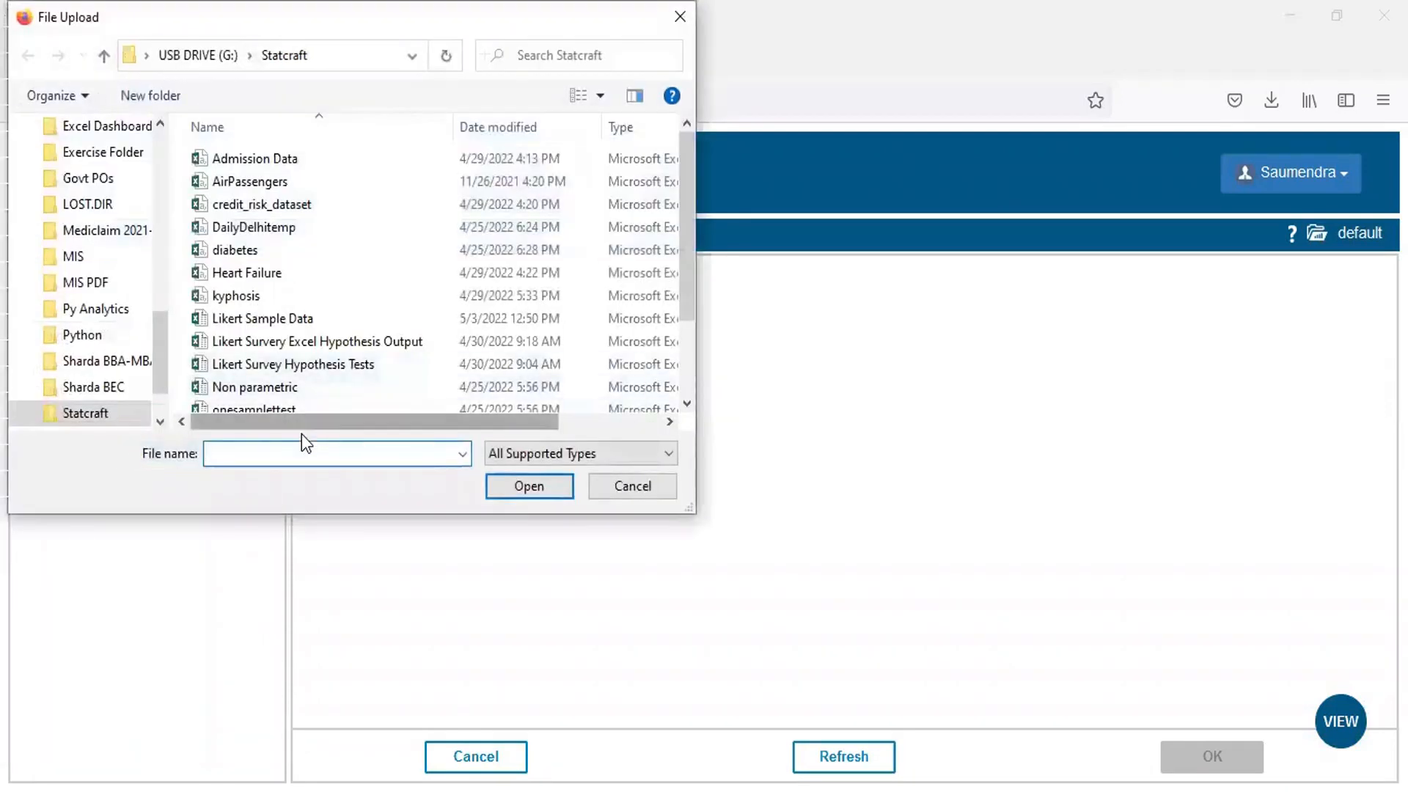
{"action": "type", "text": "Re"}
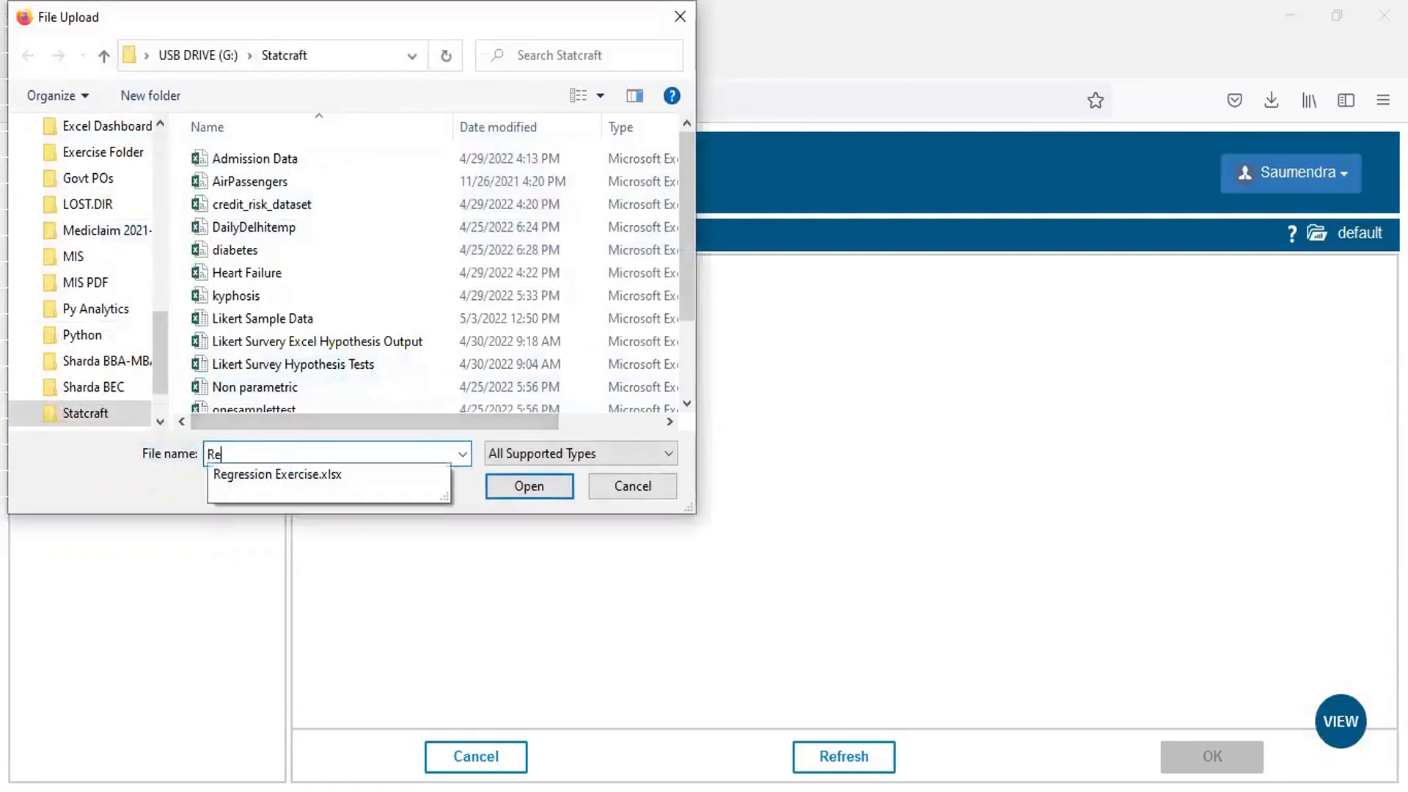
{"action": "left_click", "coordinate": [412, 473]}
{"action": "left_click", "coordinate": [513, 485]}
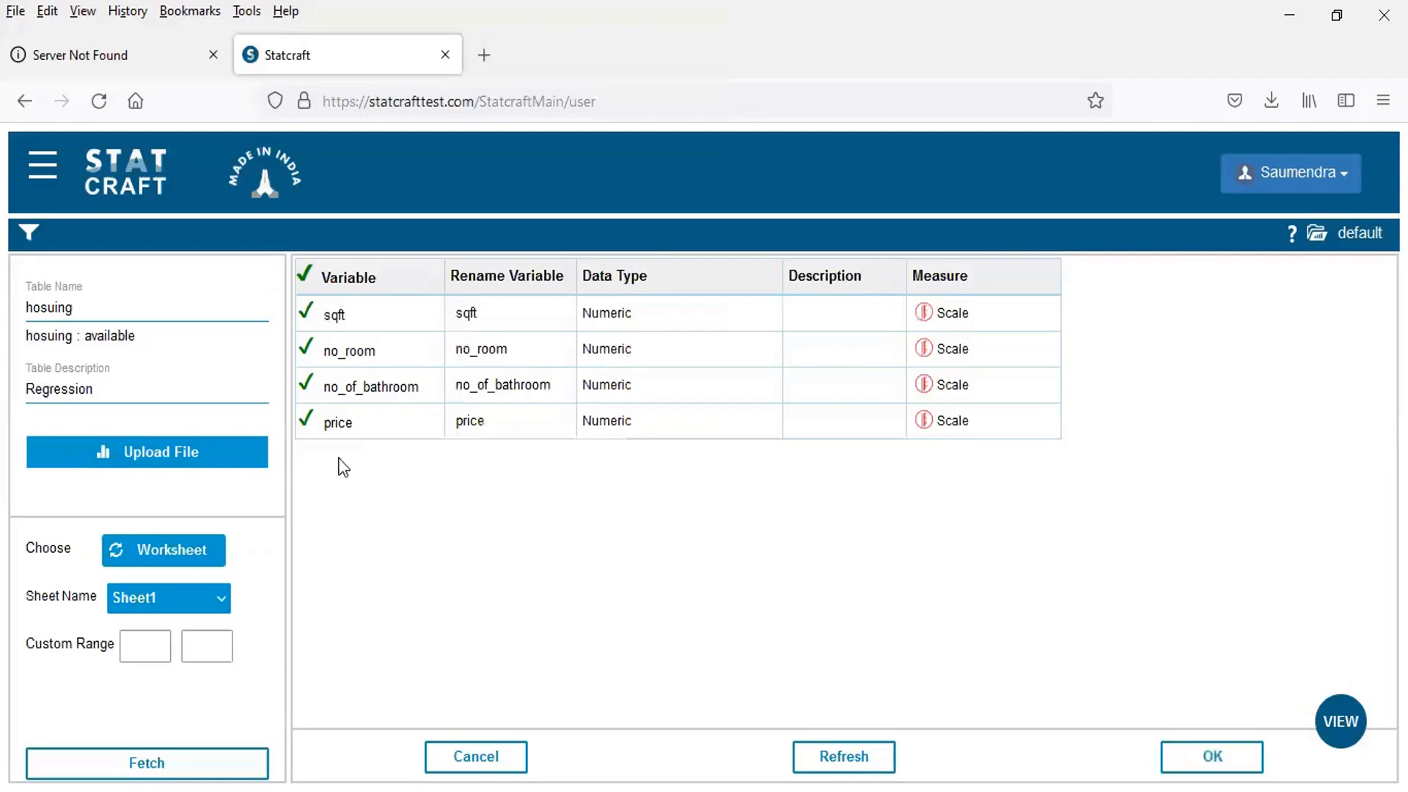
{"action": "left_click", "coordinate": [221, 757]}
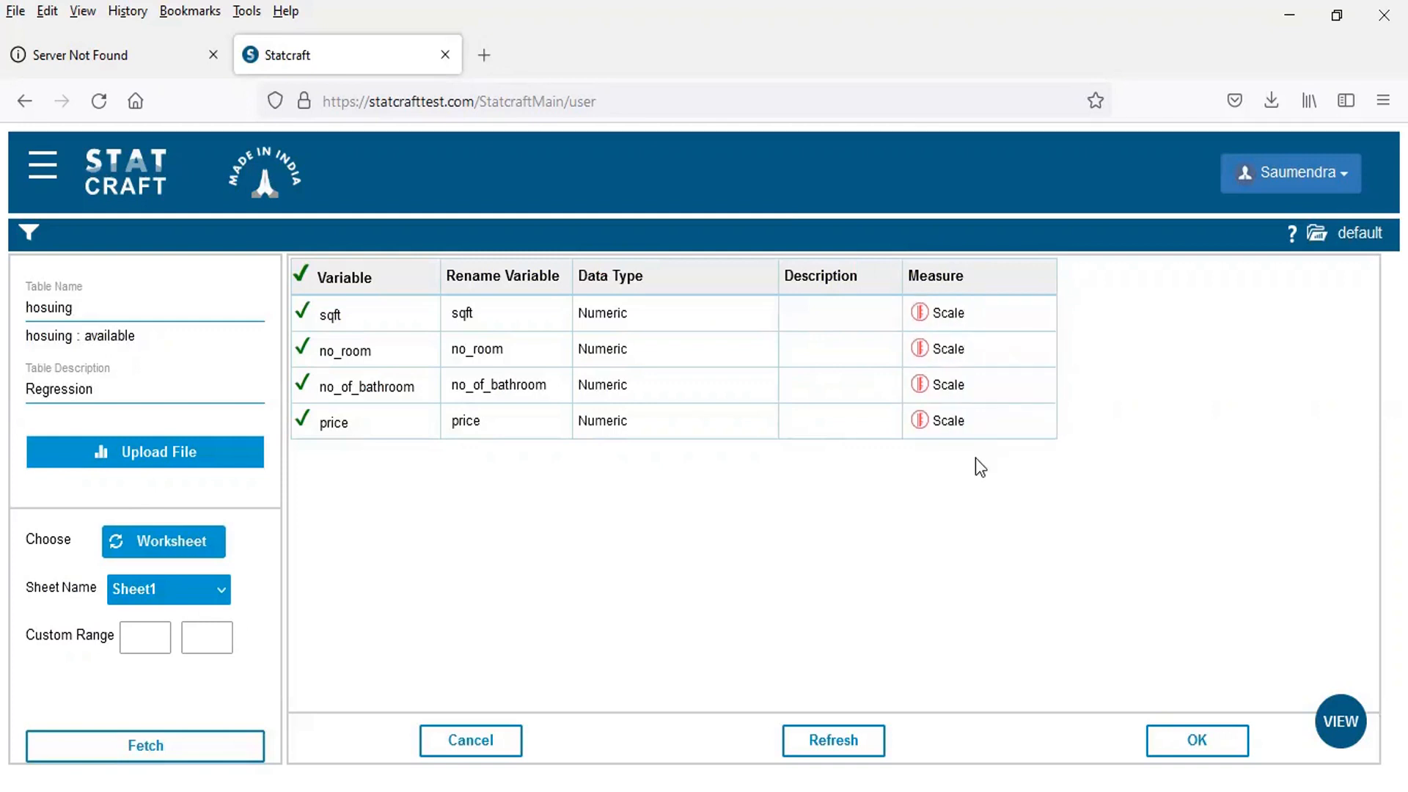
Check the measure choices for the sqft variable and complete the import of the housing table
{"action": "left_click", "coordinate": [961, 320]}
{"action": "left_click", "coordinate": [964, 325]}
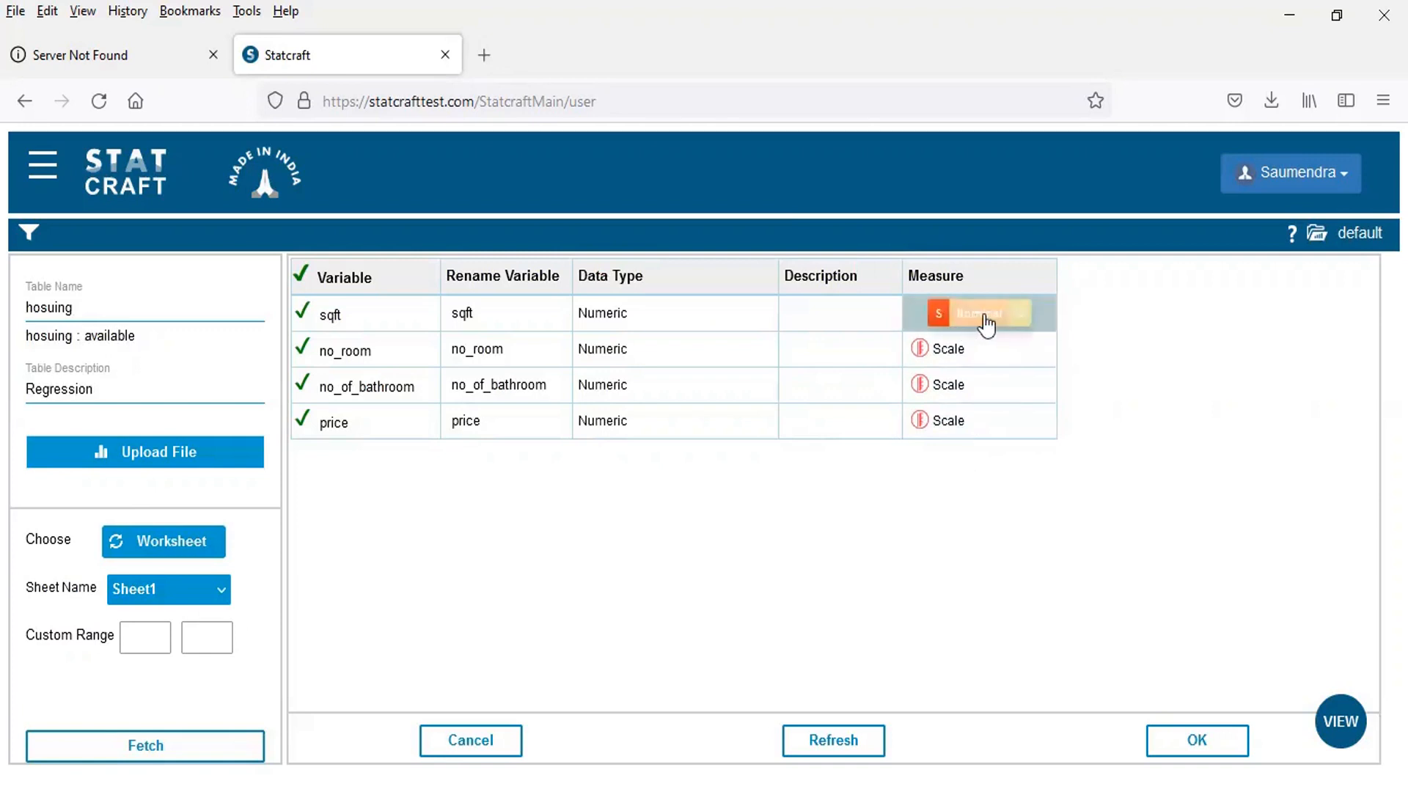
{"action": "left_click", "coordinate": [972, 322]}
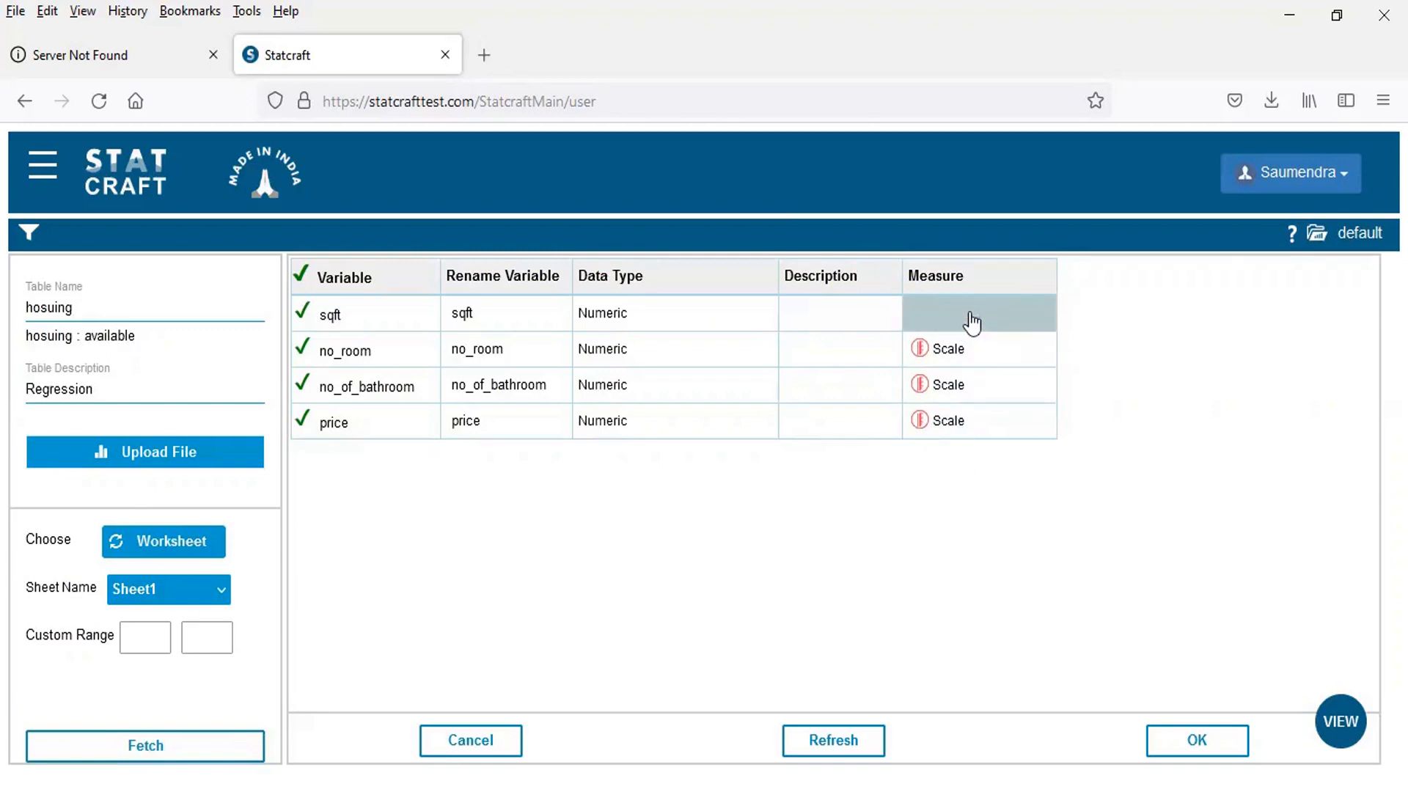
{"action": "left_click", "coordinate": [1024, 326]}
{"action": "left_click", "coordinate": [971, 316]}
{"action": "left_click", "coordinate": [958, 320]}
{"action": "left_click", "coordinate": [1196, 754]}
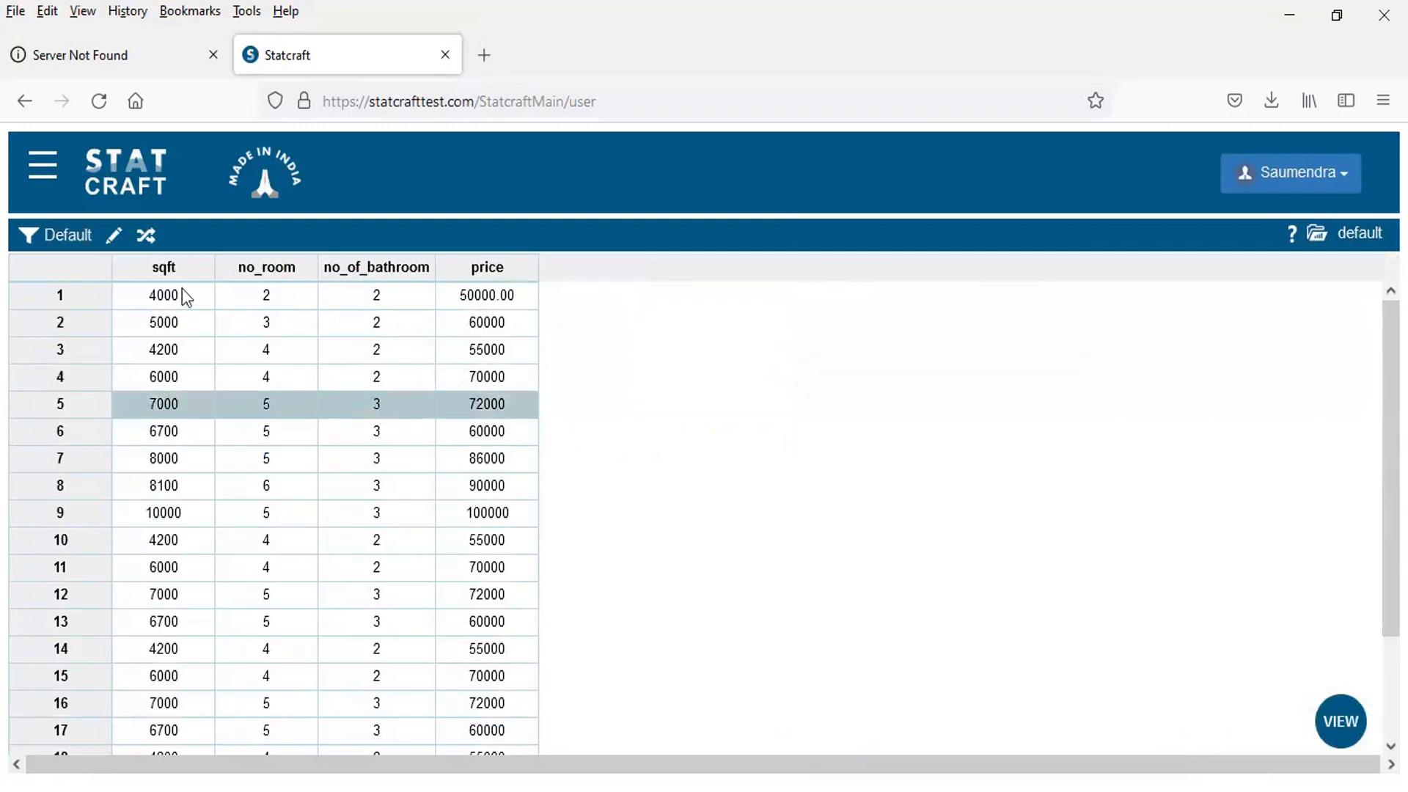
Start a Linear Regression analysis titled "Regression" with price as the dependent variable
{"action": "left_click", "coordinate": [45, 176]}
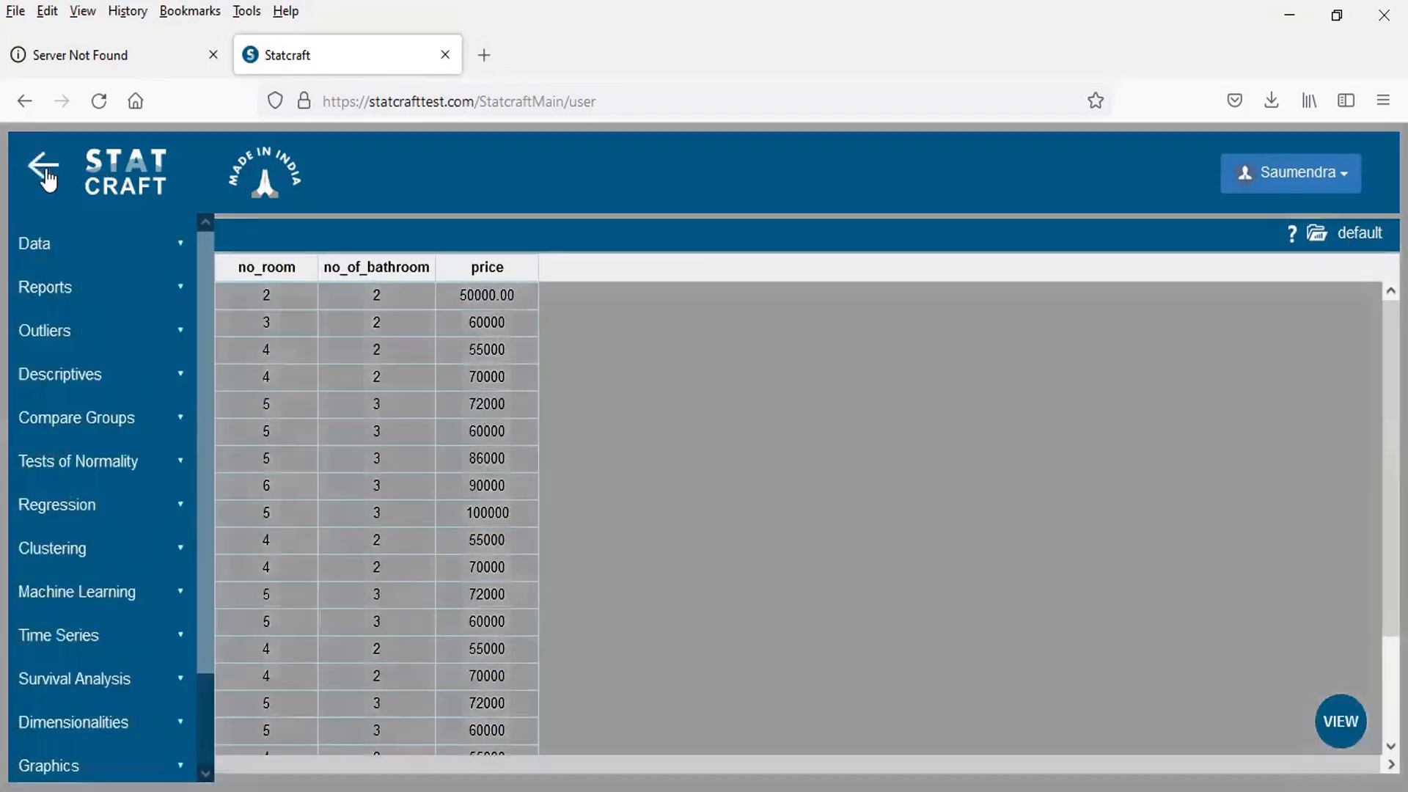
{"action": "left_click", "coordinate": [134, 511]}
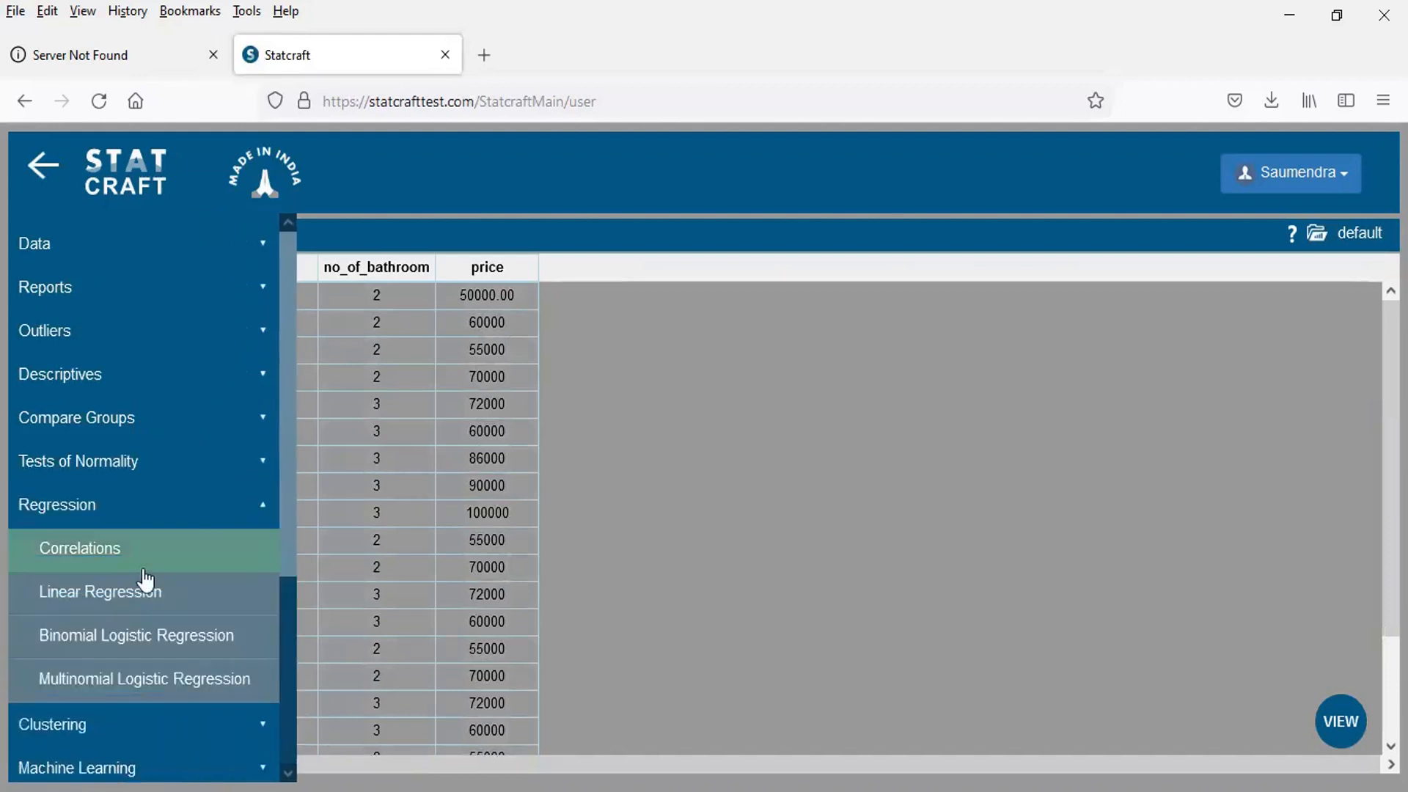
{"action": "left_click", "coordinate": [152, 600]}
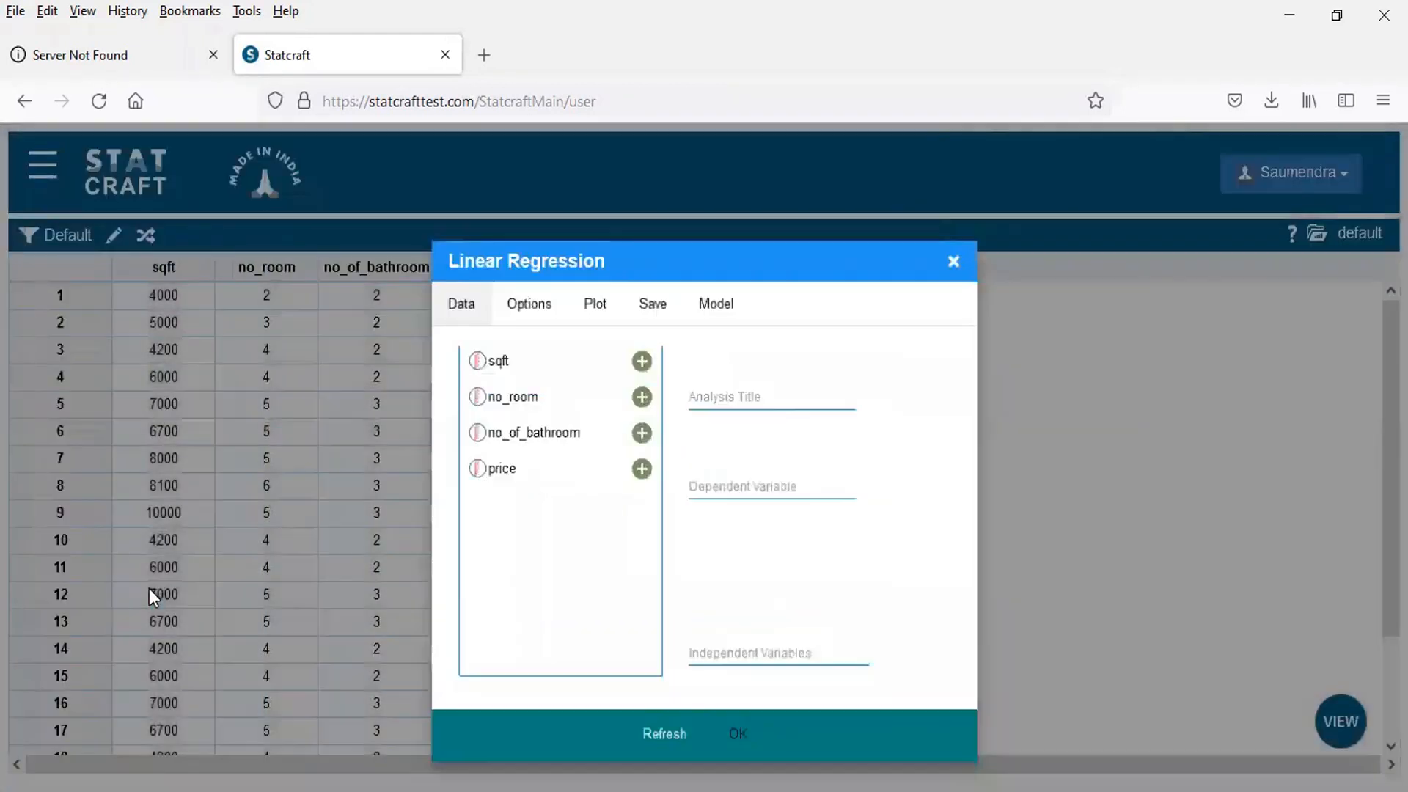
{"action": "left_click", "coordinate": [746, 387]}
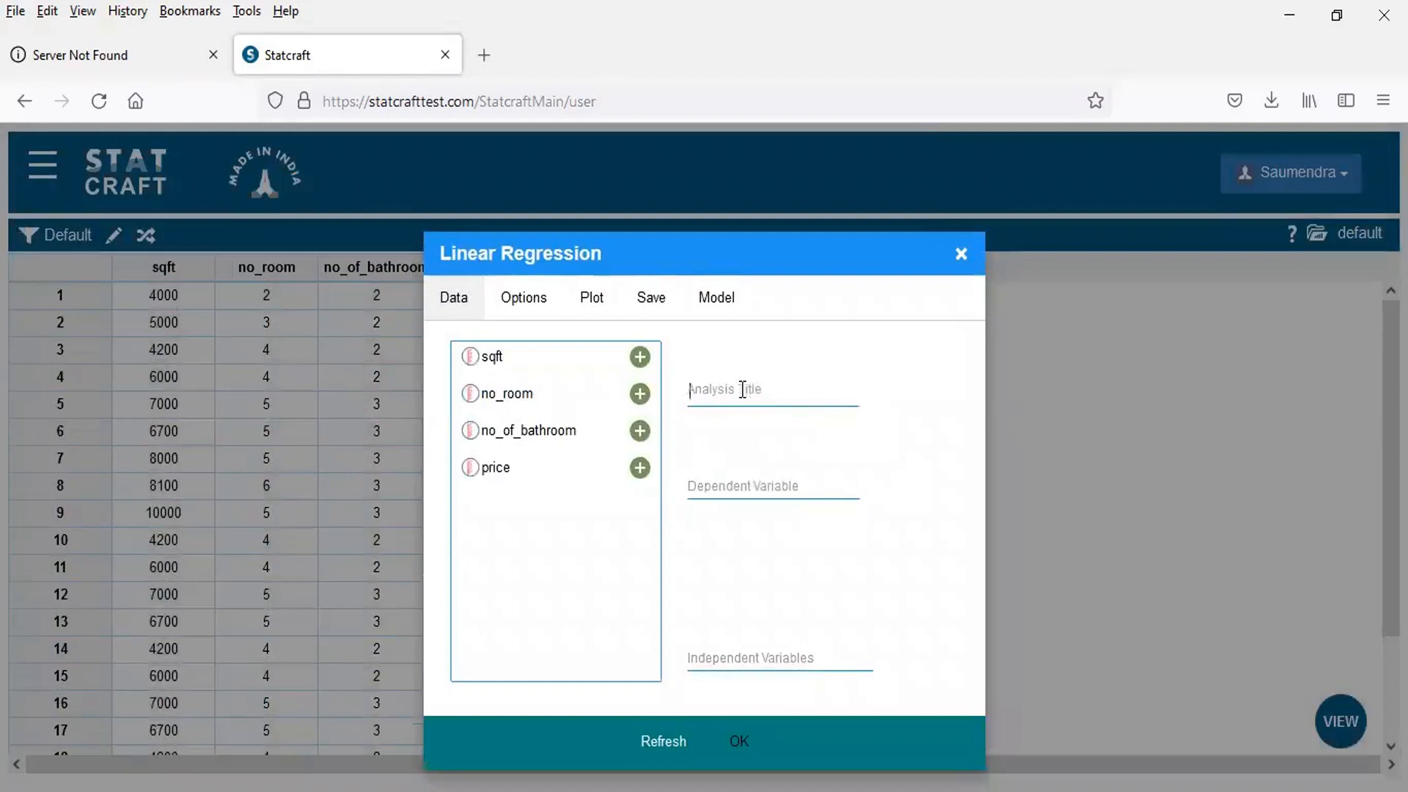
{"action": "type", "text": "Regression"}
{"action": "left_click", "coordinate": [737, 489]}
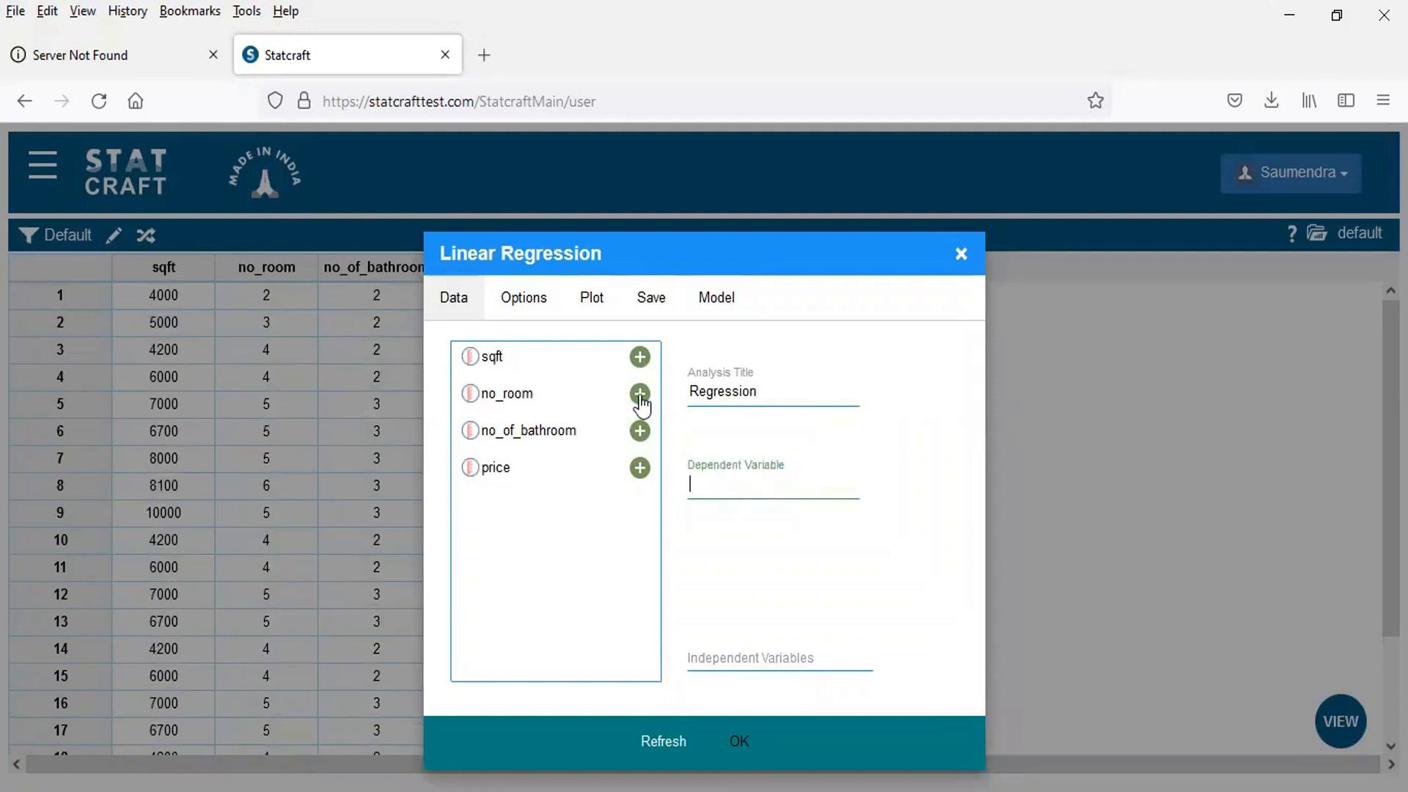
{"action": "left_click", "coordinate": [639, 468]}
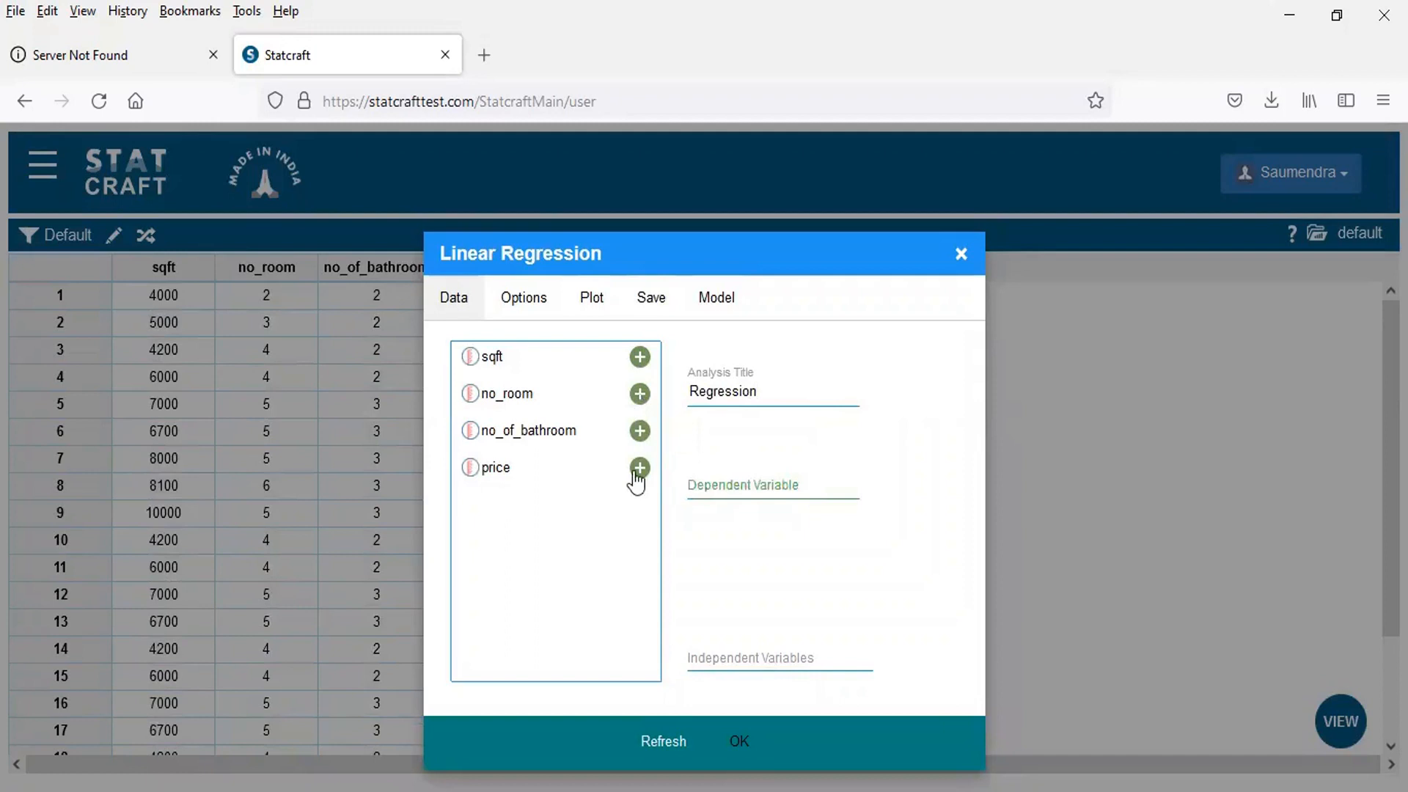
Add no_room, no_of_bathroom and sqft as the independent variables and run the regression
{"action": "left_click", "coordinate": [711, 671]}
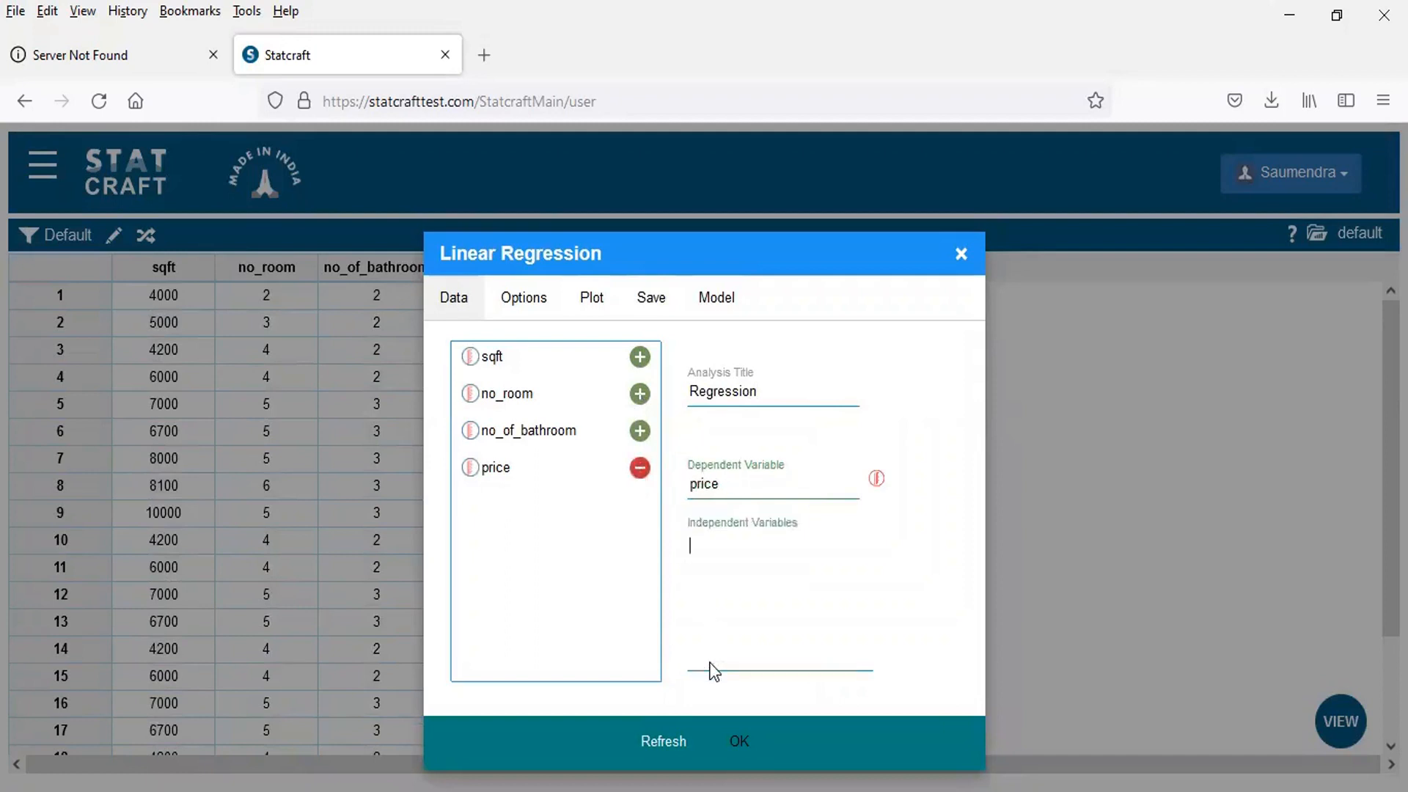
{"action": "left_click", "coordinate": [640, 394]}
{"action": "left_click", "coordinate": [640, 431]}
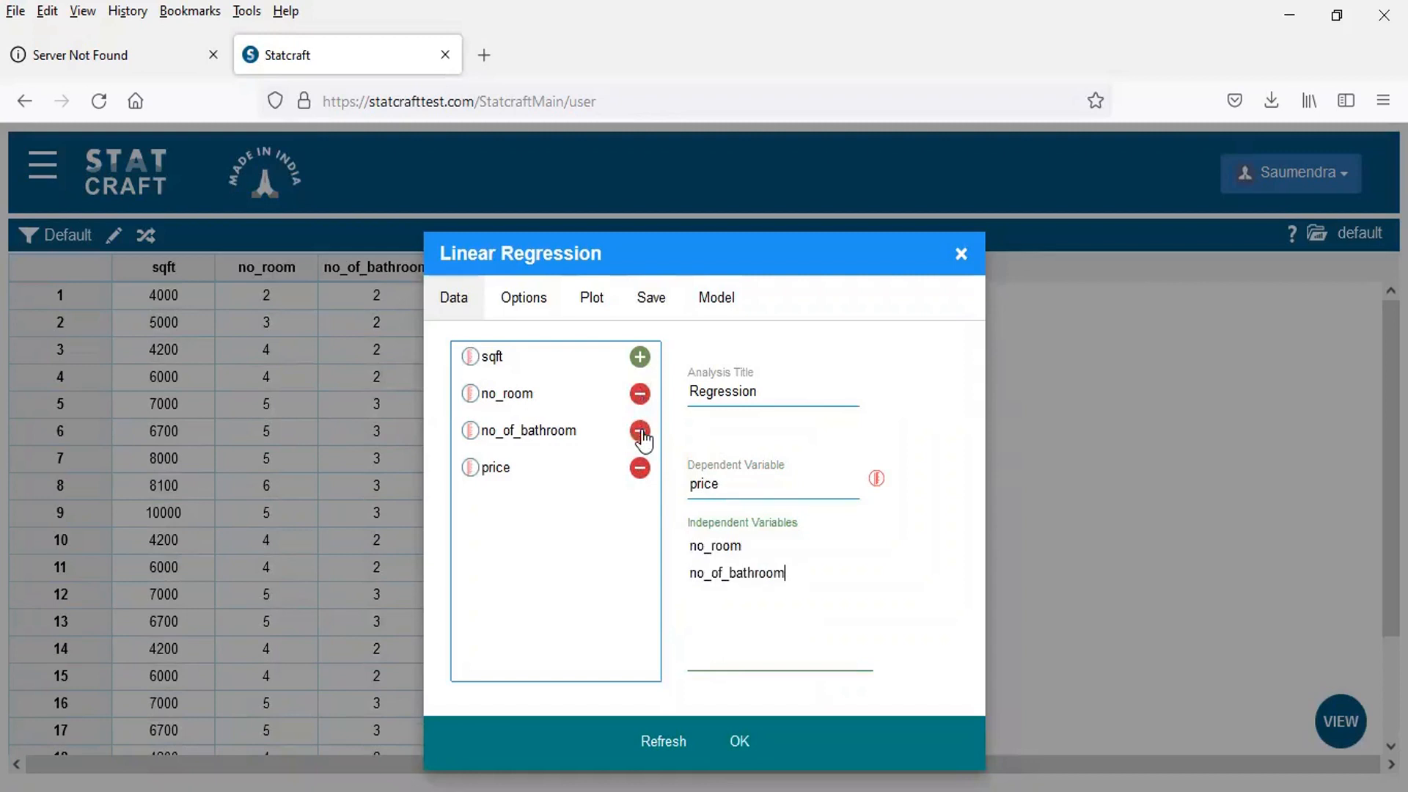
{"action": "left_click", "coordinate": [640, 357]}
{"action": "left_click", "coordinate": [742, 742]}
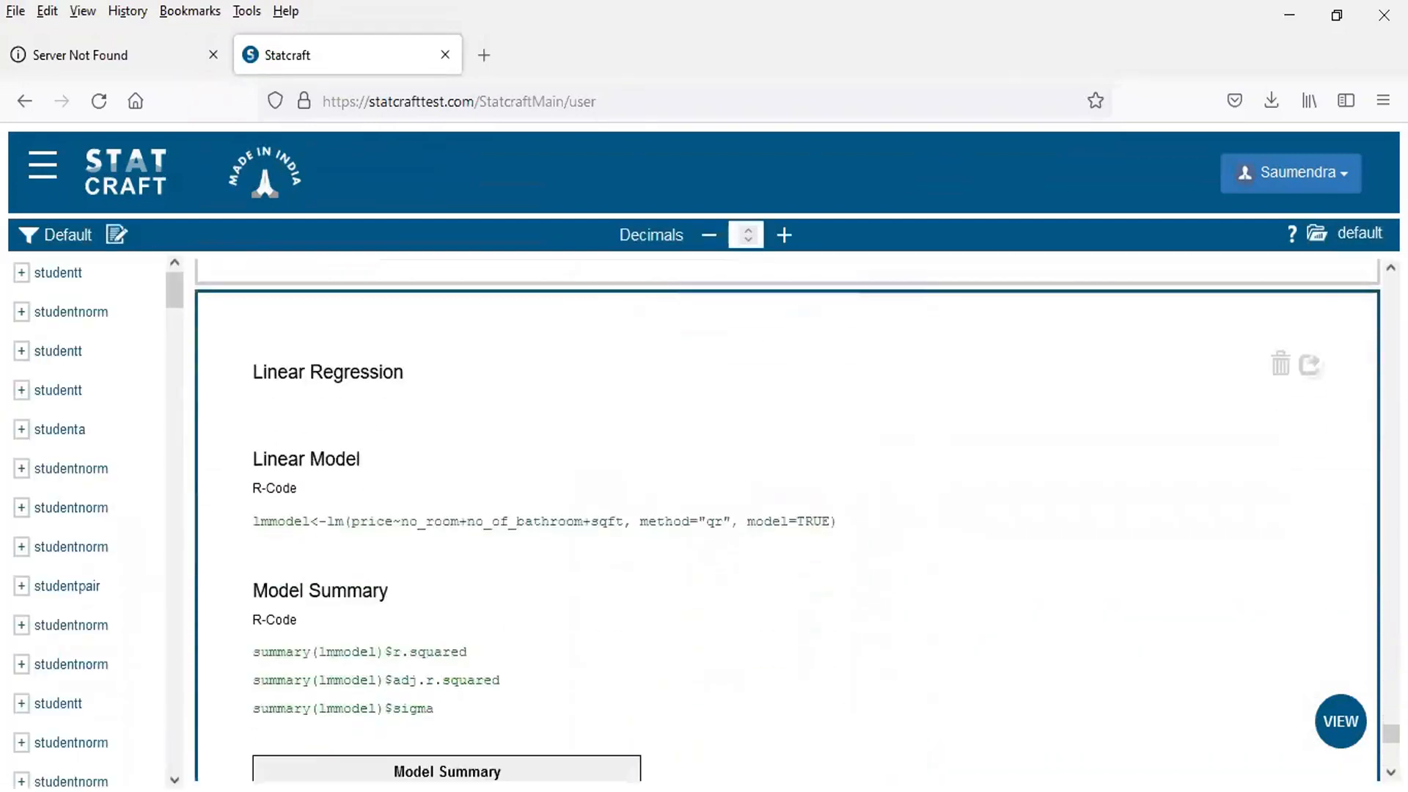
Examine the Model Summary, Coefficients and ANOVA tables in the Linear Regression output
{"action": "left_click", "coordinate": [1390, 772]}
{"action": "left_click", "coordinate": [1391, 772]}
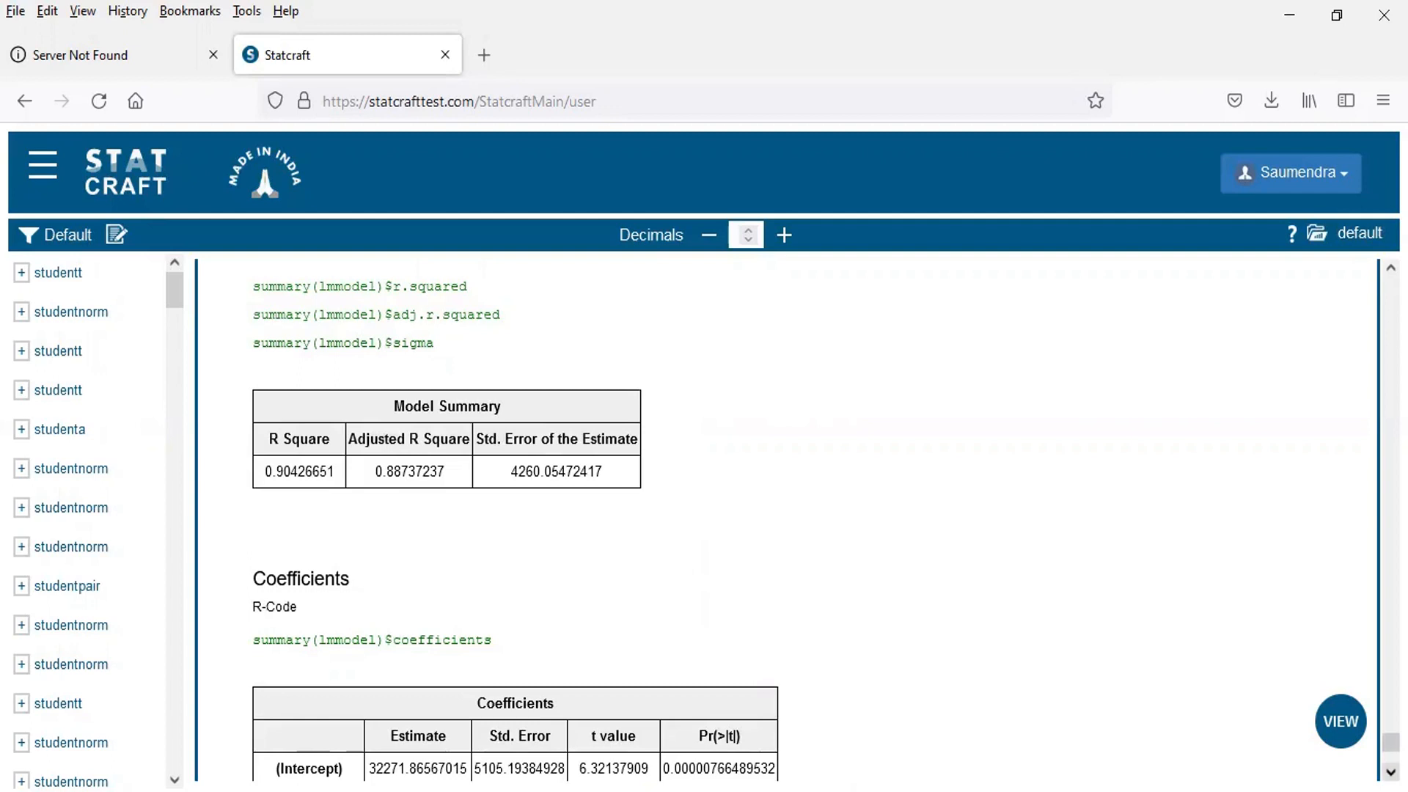
{"action": "scroll", "coordinate": [807, 513], "scroll_direction": "down", "scroll_amount": 3}
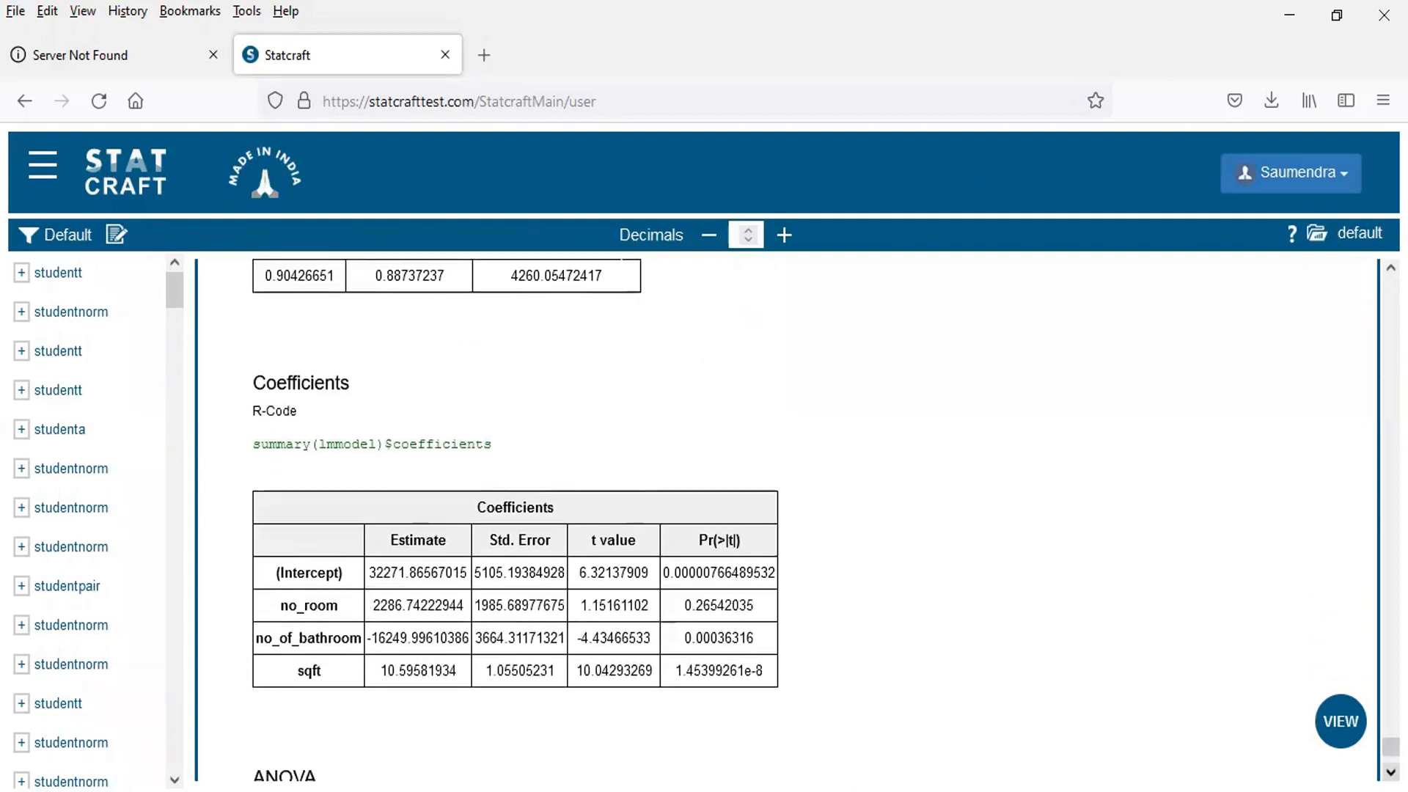
{"action": "scroll", "coordinate": [807, 513], "scroll_direction": "down", "scroll_amount": 4}
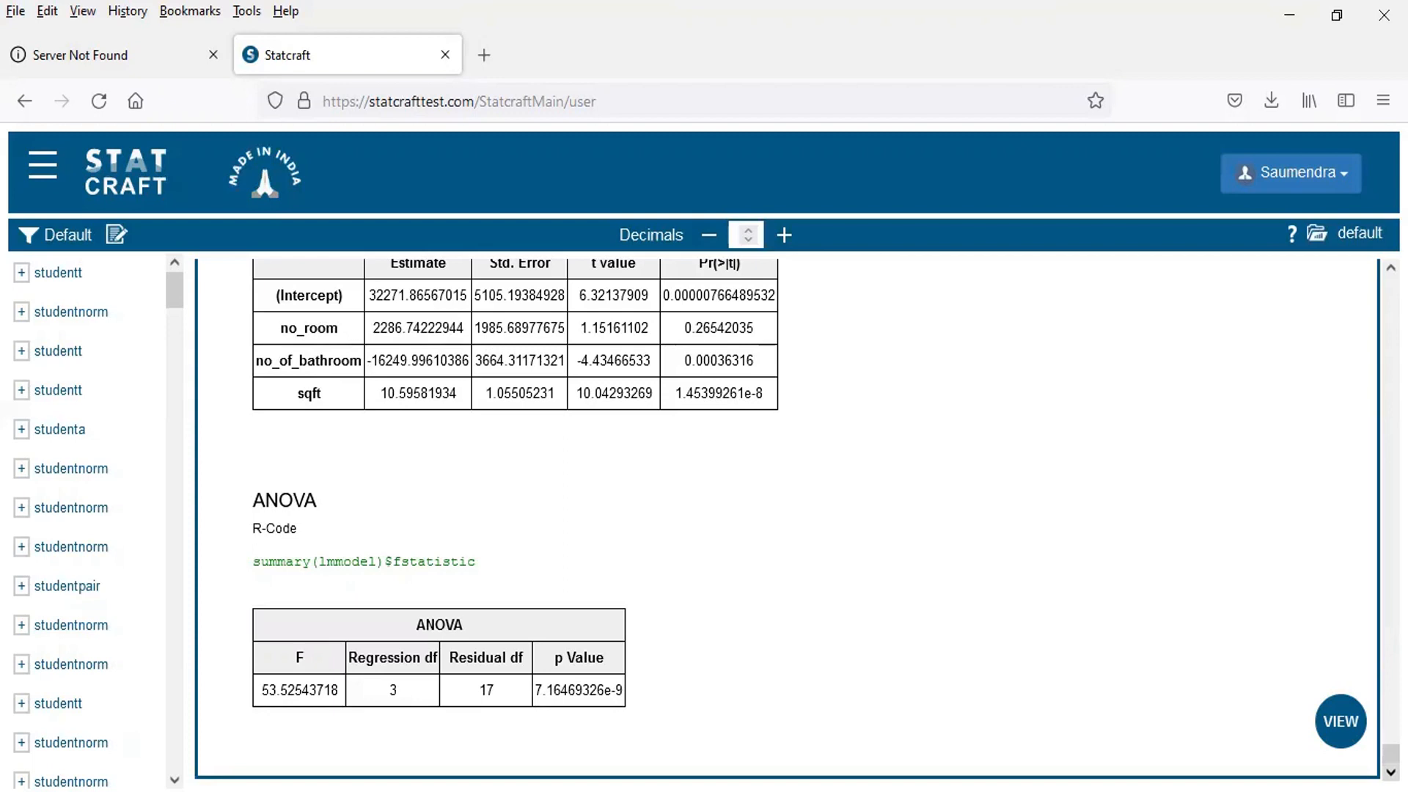
{"action": "left_click", "coordinate": [1391, 267]}
{"action": "left_click", "coordinate": [1391, 268]}
{"action": "left_click", "coordinate": [1391, 268]}
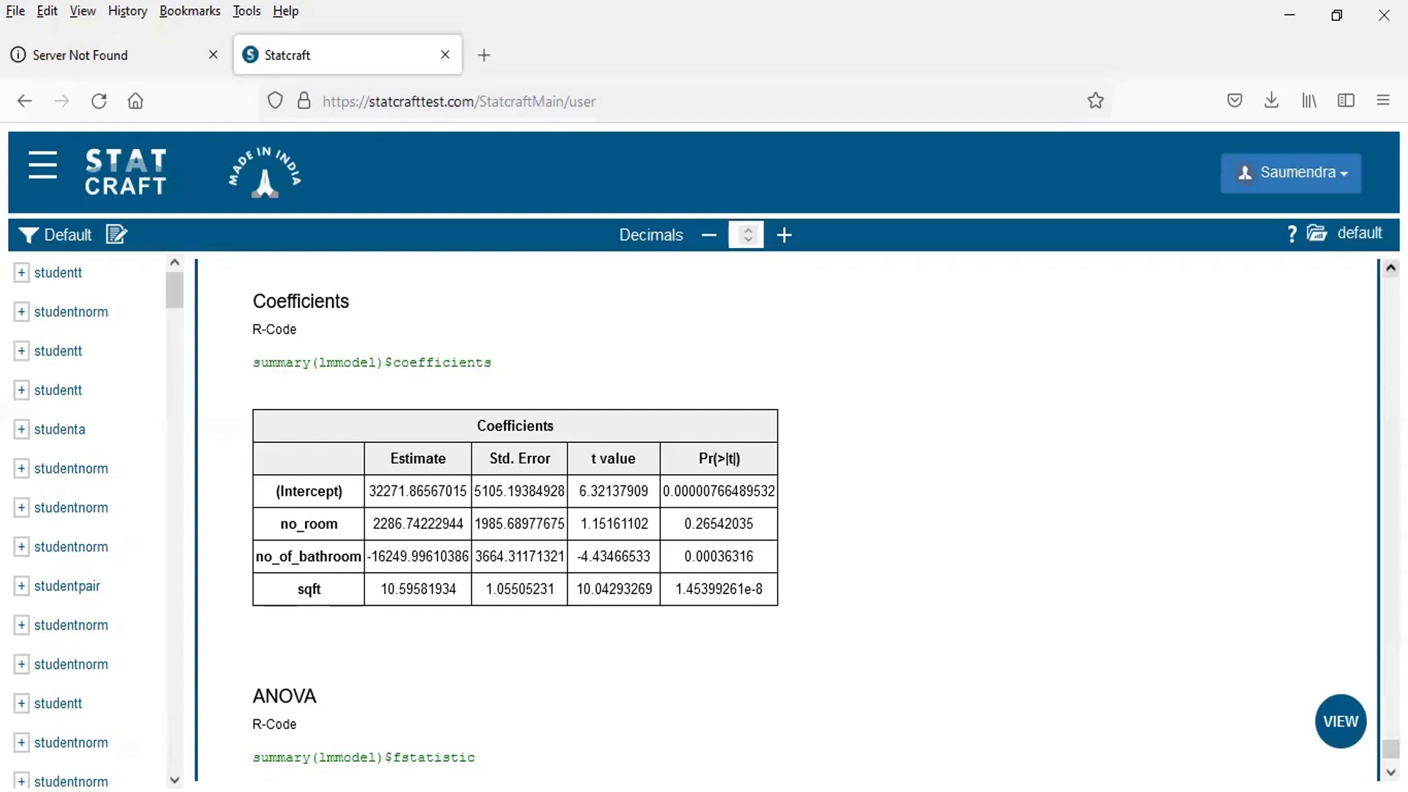
{"action": "left_click", "coordinate": [1390, 267]}
{"action": "left_click", "coordinate": [1390, 268]}
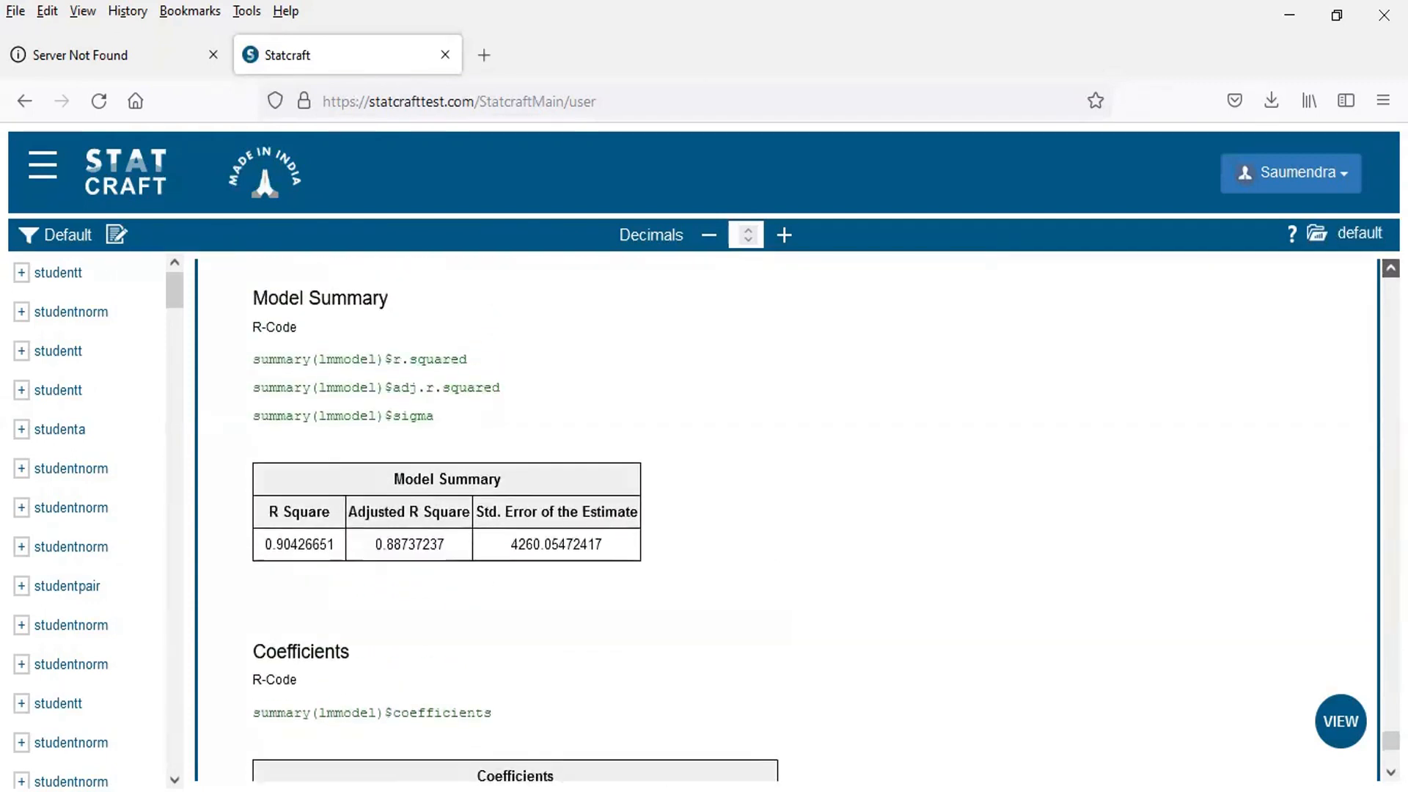